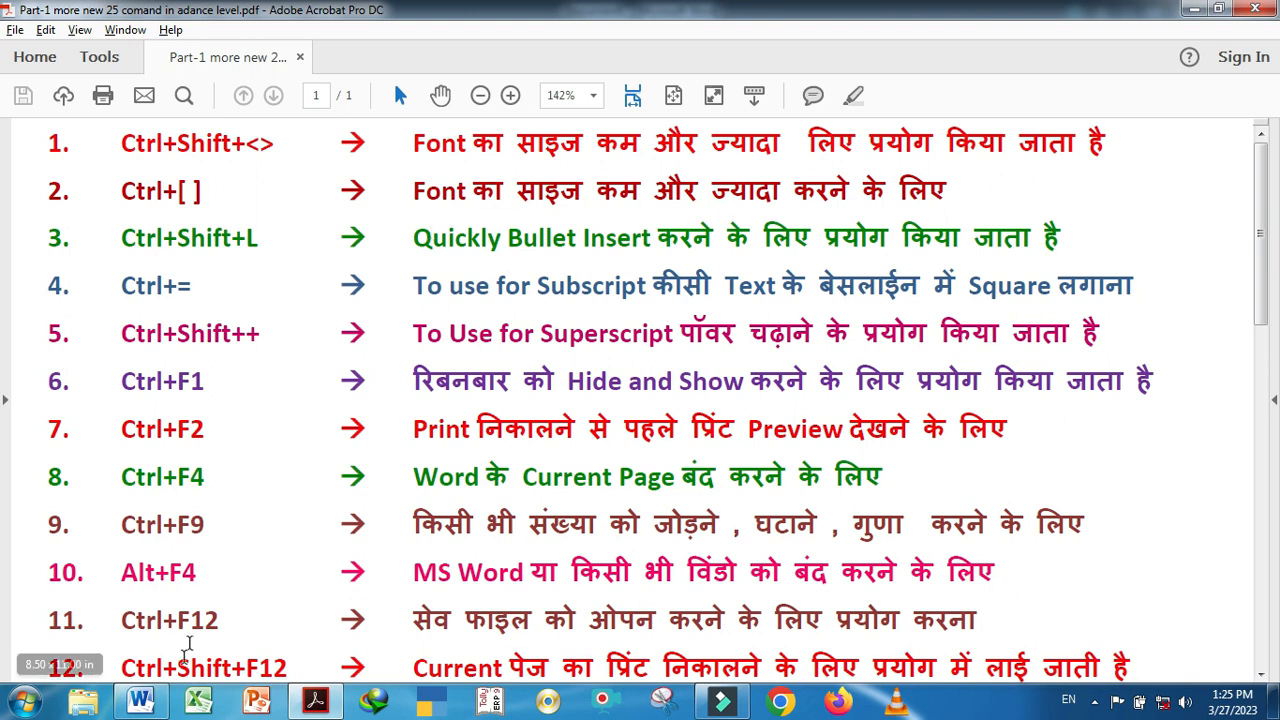
Switch to the Word document and enlarge the first paragraph's font to 14 pt
{"action": "left_click", "coordinate": [140, 702]}
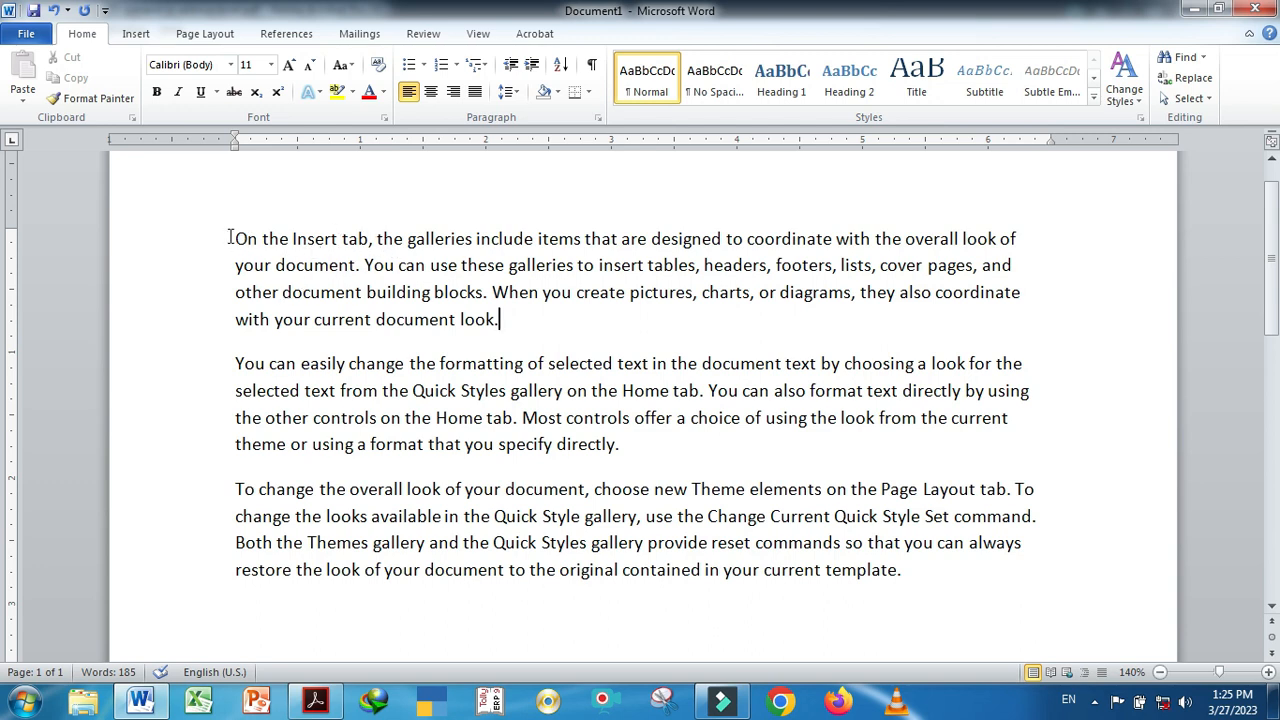
{"action": "left_click_drag", "start_coordinate": [233, 239], "coordinate": [508, 315]}
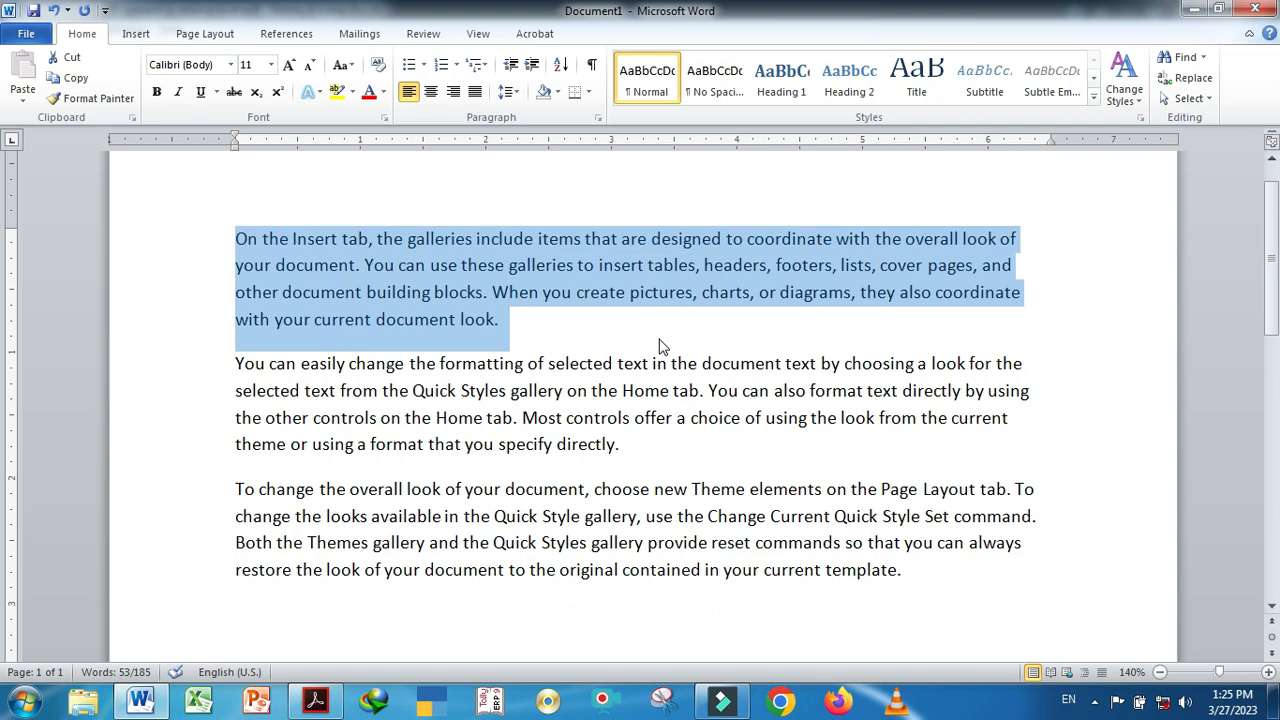
{"action": "key", "text": "ctrl+shift+period"}
{"action": "key", "text": "ctrl+shift+period"}
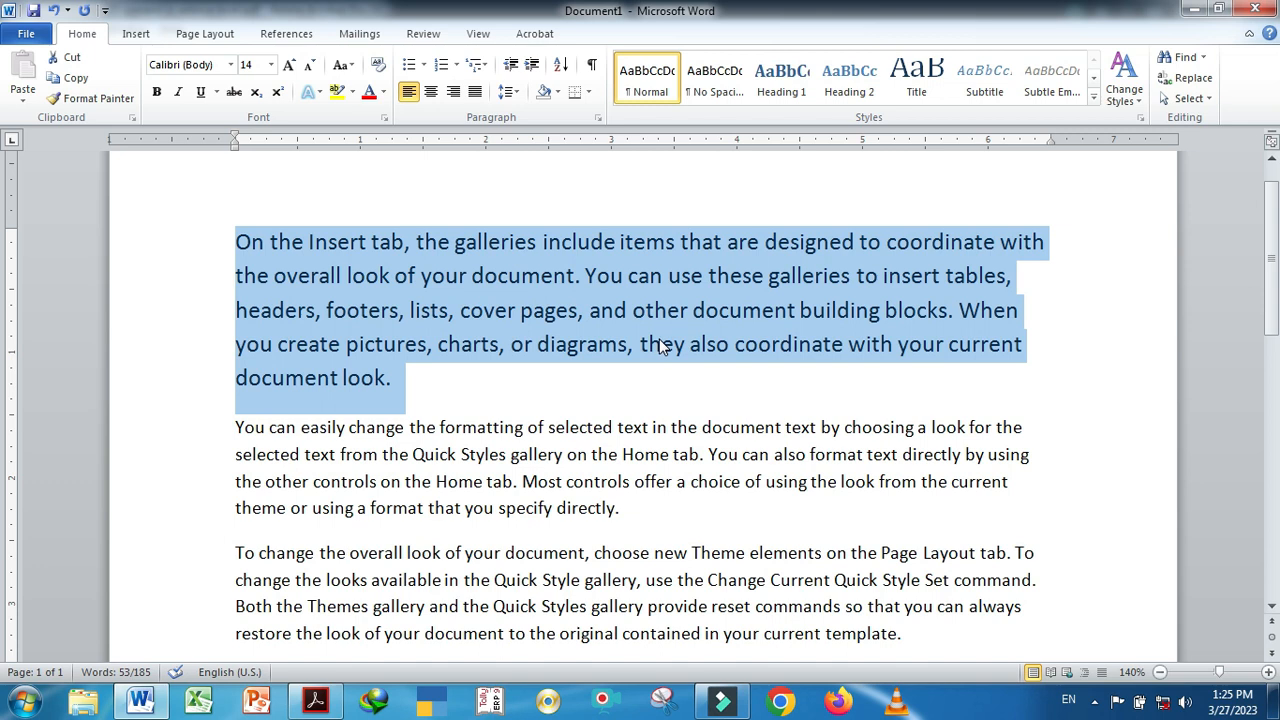
Reduce the first paragraph's font size to 10 pt
{"action": "key", "text": "ctrl+shift+comma"}
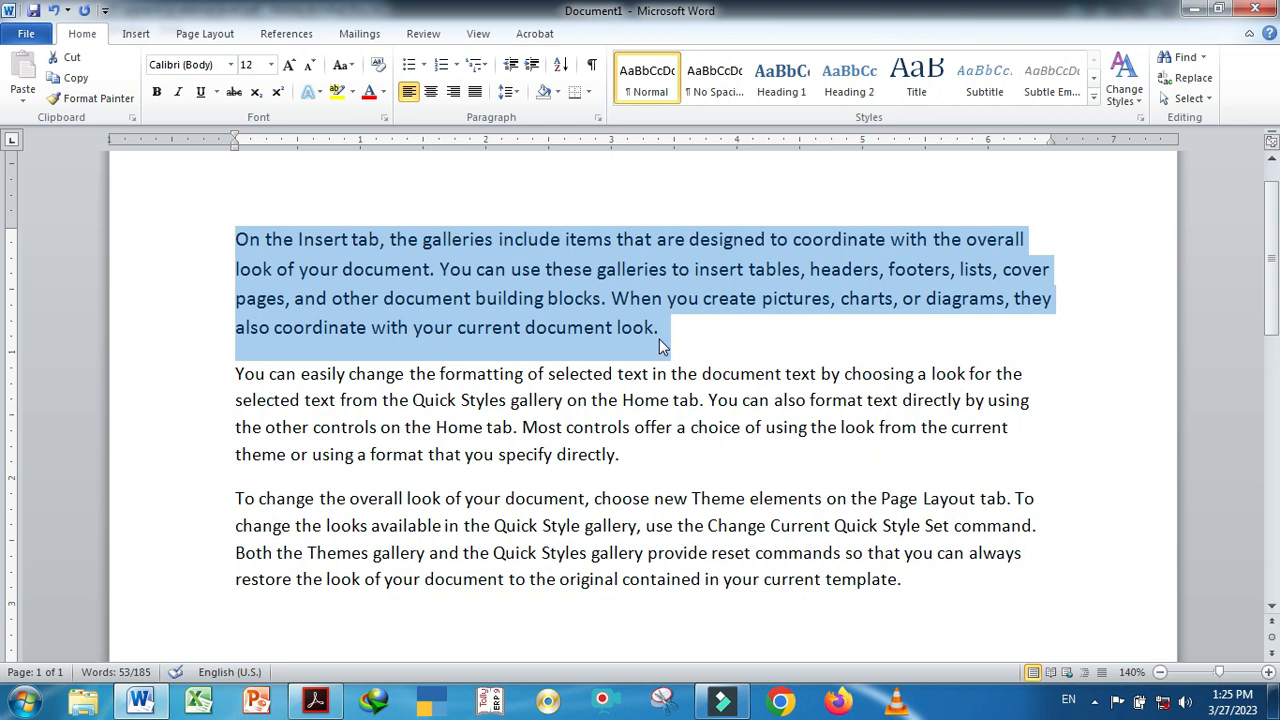
{"action": "key", "text": "ctrl+shift+comma"}
{"action": "key", "text": "ctrl+shift+comma"}
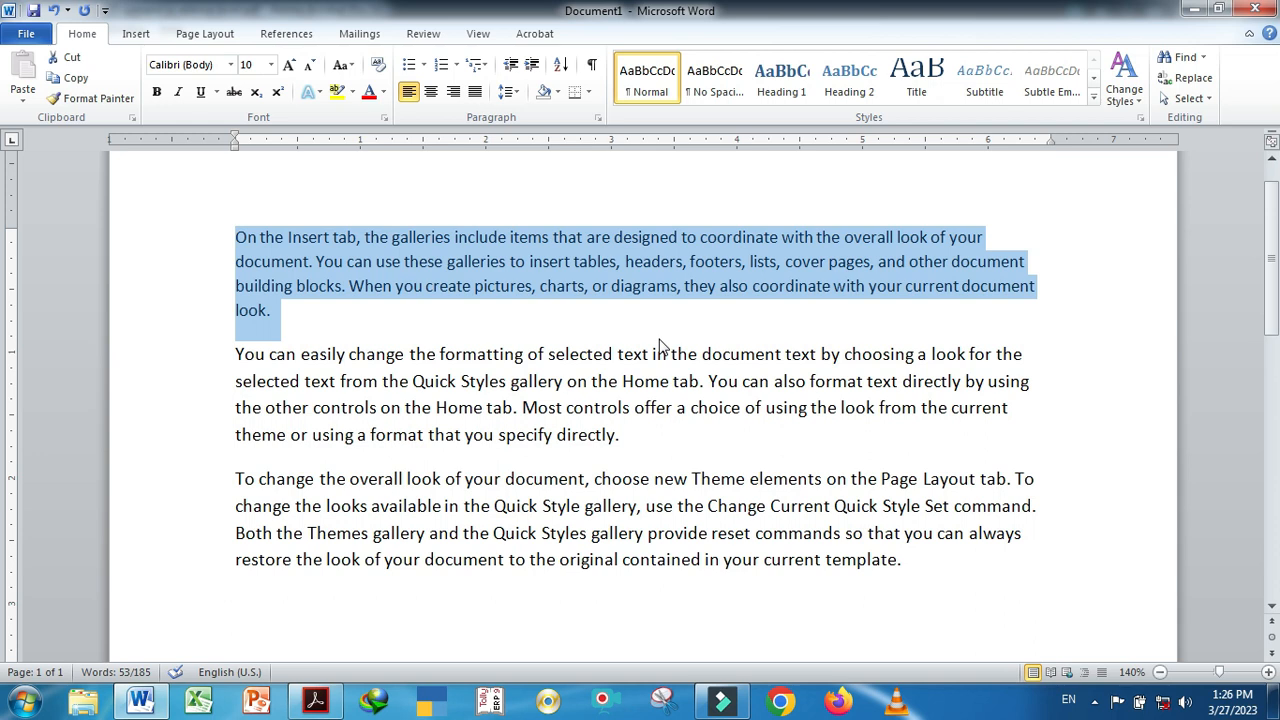
Enlarge the first paragraph's font back up to 14 pt
{"action": "key", "text": "ctrl+shift+period"}
{"action": "key", "text": "ctrl+shift+period"}
{"action": "key", "text": "ctrl+shift+period"}
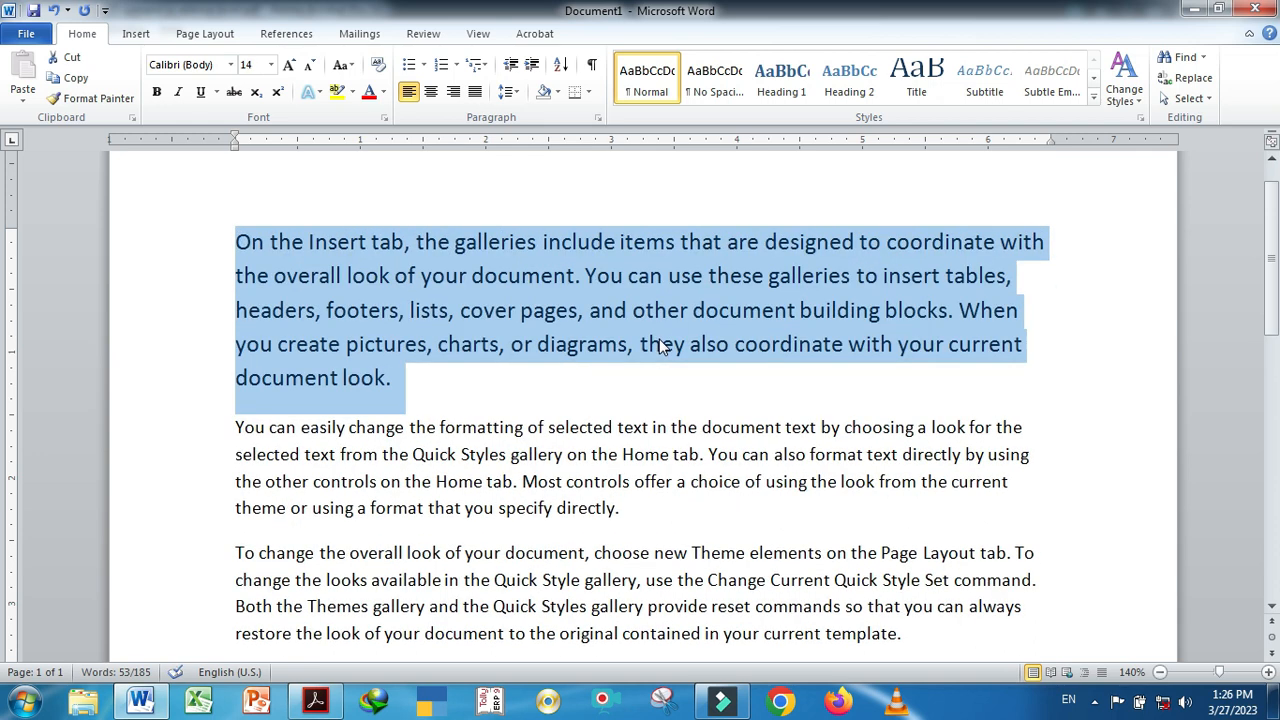
Check the shortcut list in the PDF, return to the Word document and reduce the first paragraph's font to 9 pt
{"action": "key", "text": "alt+Tab"}
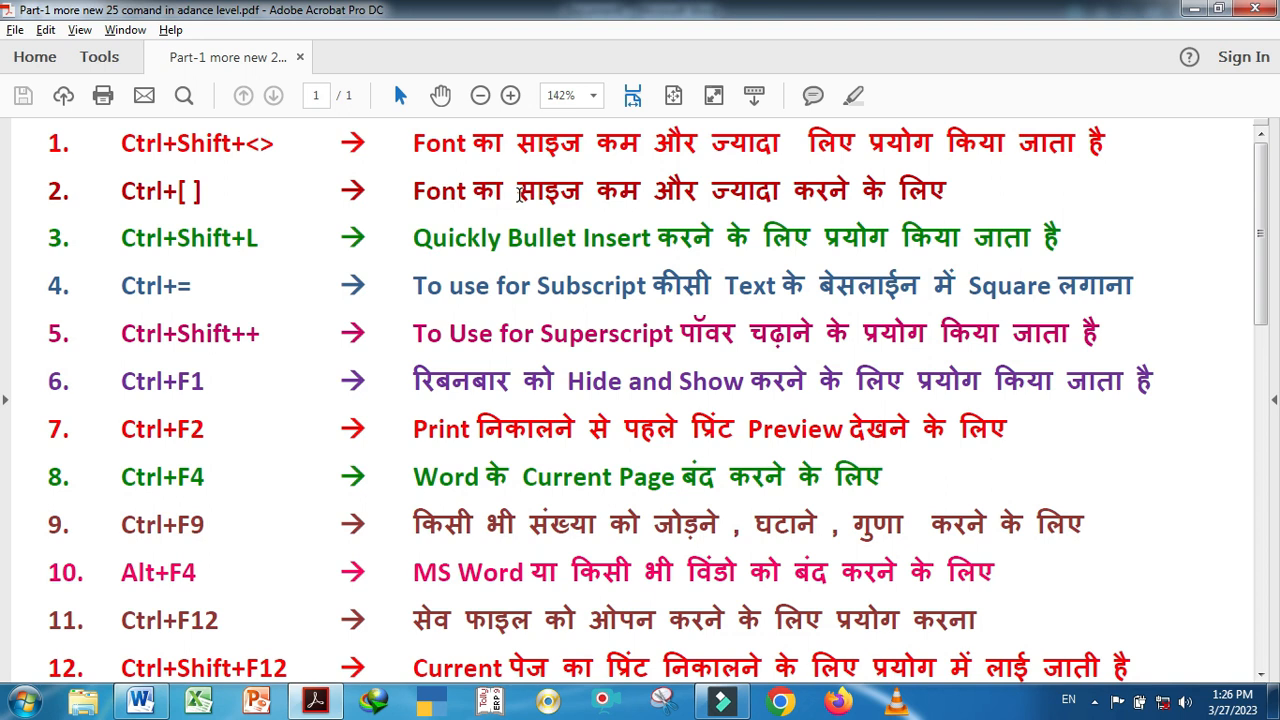
{"action": "left_click", "coordinate": [145, 700]}
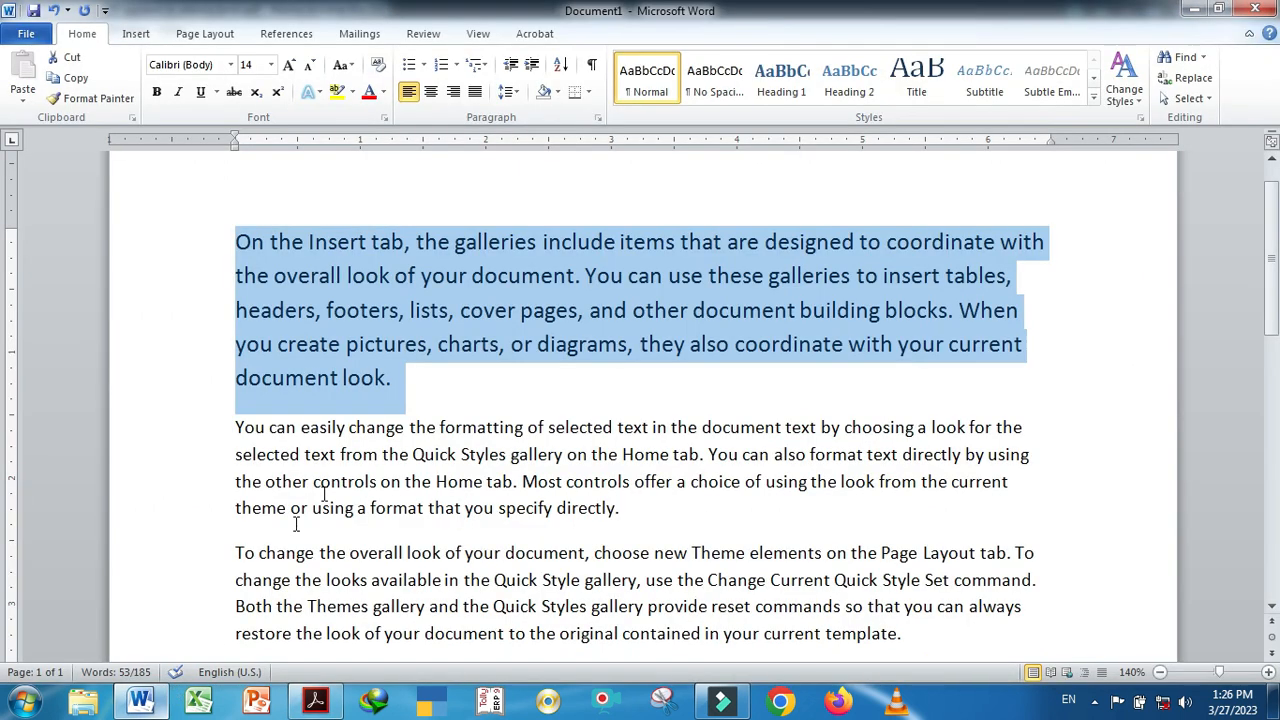
{"action": "left_click_drag", "start_coordinate": [478, 392], "coordinate": [250, 244]}
{"action": "key", "text": "ctrl+shift+comma"}
{"action": "key", "text": "ctrl+shift+comma"}
{"action": "key", "text": "ctrl+shift+comma"}
{"action": "key", "text": "ctrl+shift+comma"}
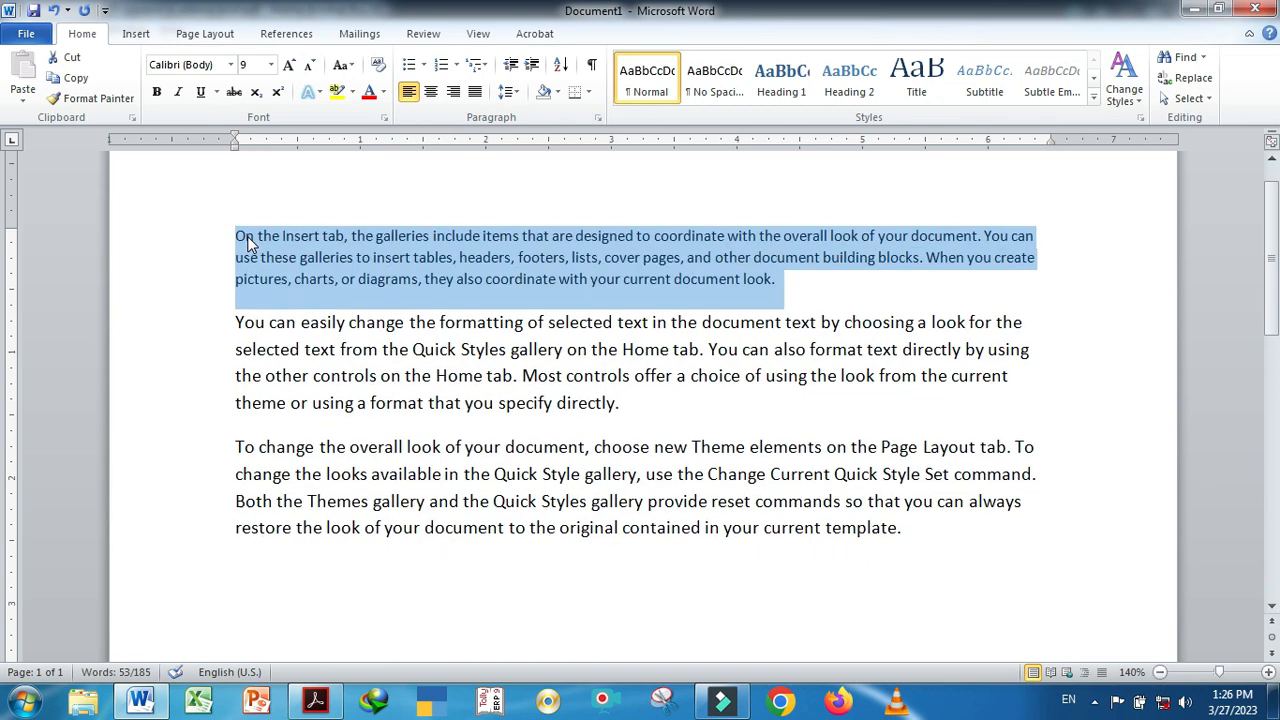
Enlarge the first paragraph's font to 19 pt in one-point increments
{"action": "key", "text": "ctrl+bracketright"}
{"action": "key", "text": "ctrl+bracketright"}
{"action": "key", "text": "ctrl+bracketright"}
{"action": "key", "text": "ctrl+bracketright"}
{"action": "key", "text": "ctrl+bracketright"}
{"action": "key", "text": "ctrl+bracketright"}
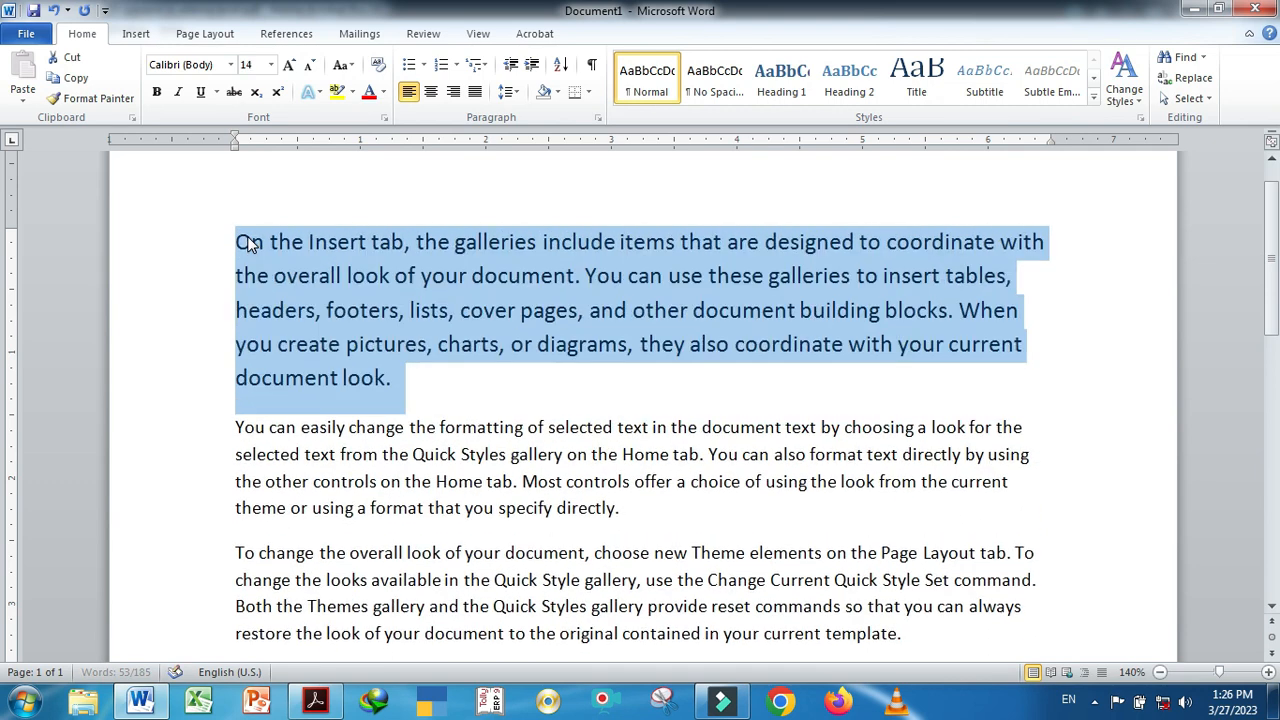
{"action": "key", "text": "ctrl+bracketright"}
{"action": "key", "text": "ctrl+bracketright"}
{"action": "key", "text": "ctrl+bracketright"}
{"action": "key", "text": "ctrl+bracketright"}
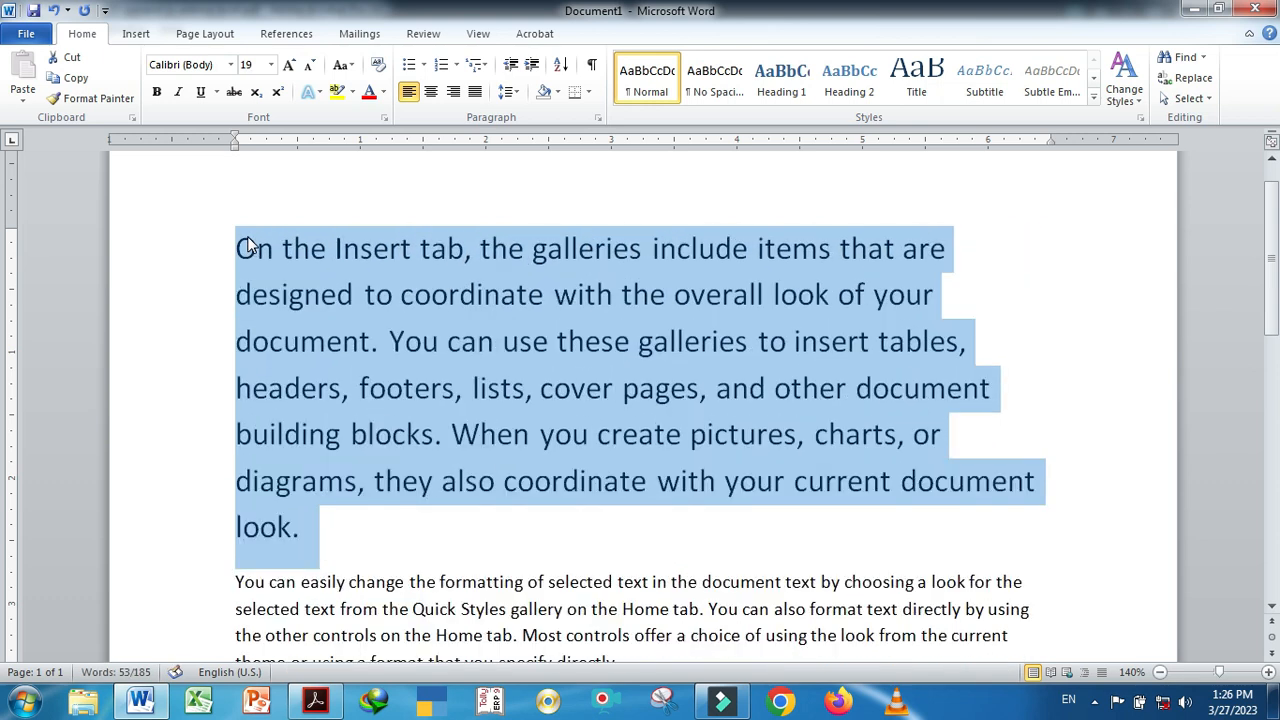
Reduce the first paragraph's font to 15 pt in one-point increments
{"action": "key", "text": "ctrl+bracketleft"}
{"action": "key", "text": "ctrl+bracketleft"}
{"action": "key", "text": "ctrl+bracketleft"}
{"action": "key", "text": "ctrl+bracketleft"}
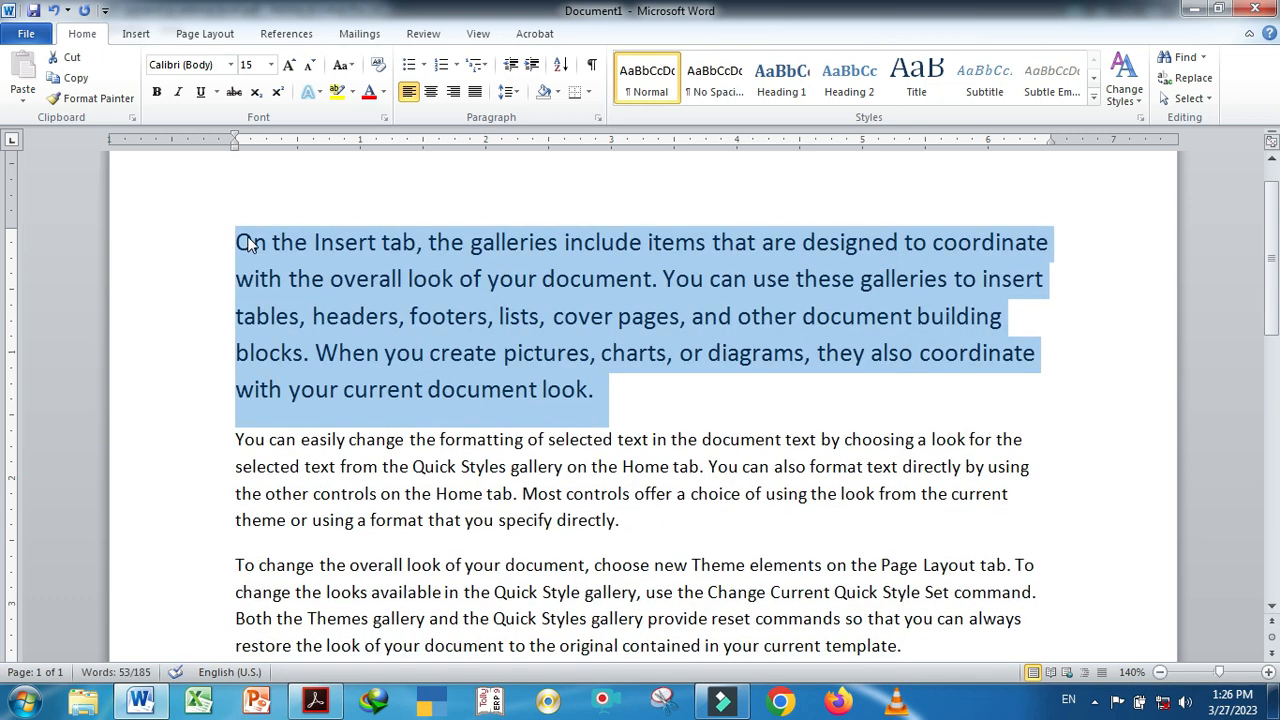
Grow and shrink the first paragraph's font point by point, ending at 14 pt, and deselect the text
{"action": "key", "text": "ctrl+bracketright"}
{"action": "key", "text": "ctrl+bracketright"}
{"action": "key", "text": "ctrl+bracketright"}
{"action": "key", "text": "ctrl+bracketleft"}
{"action": "key", "text": "ctrl+bracketleft"}
{"action": "key", "text": "ctrl+bracketleft"}
{"action": "key", "text": "ctrl+bracketleft"}
{"action": "key", "text": "ctrl+bracketright"}
{"action": "key", "text": "ctrl+bracketright"}
{"action": "key", "text": "ctrl+bracketright"}
{"action": "key", "text": "ctrl+bracketleft"}
{"action": "key", "text": "ctrl+bracketleft"}
{"action": "key", "text": "ctrl+bracketleft"}
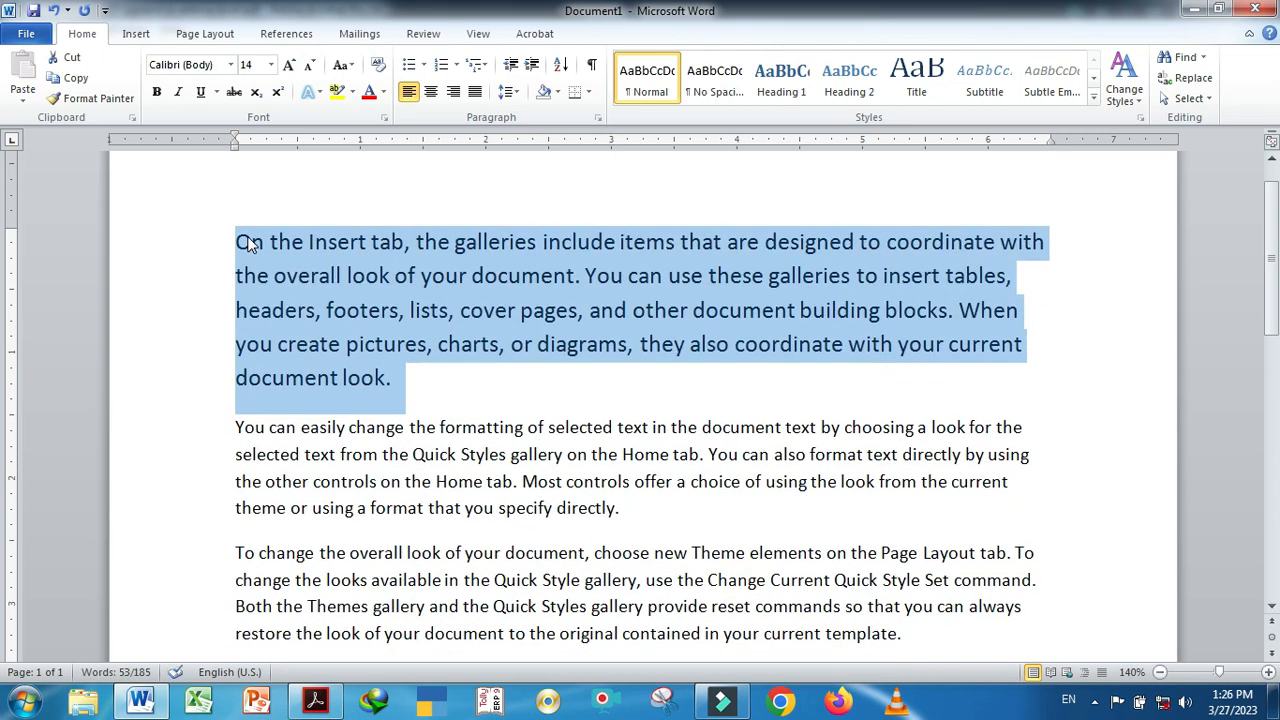
{"action": "left_click", "coordinate": [503, 495]}
{"action": "left_click", "coordinate": [501, 399]}
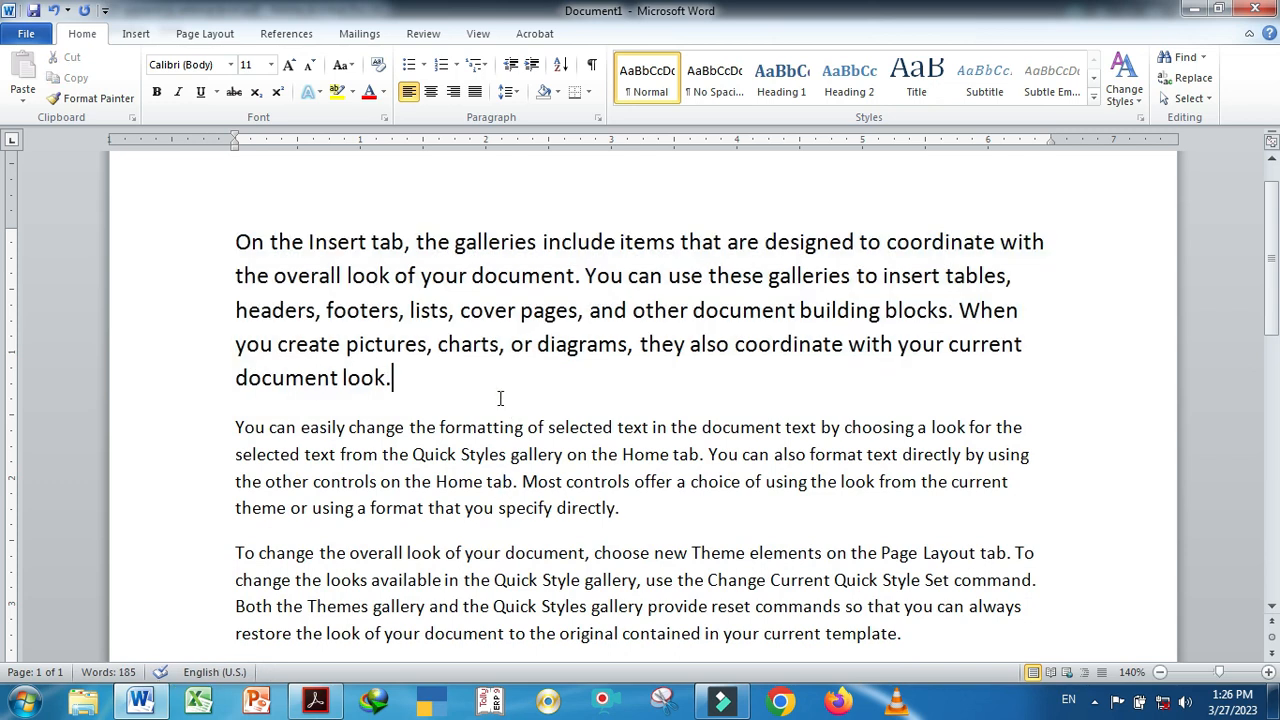
Consult the shortcut list in the PDF, return to Word and add the line "Types of computer" below the last paragraph
{"action": "left_click", "coordinate": [316, 701]}
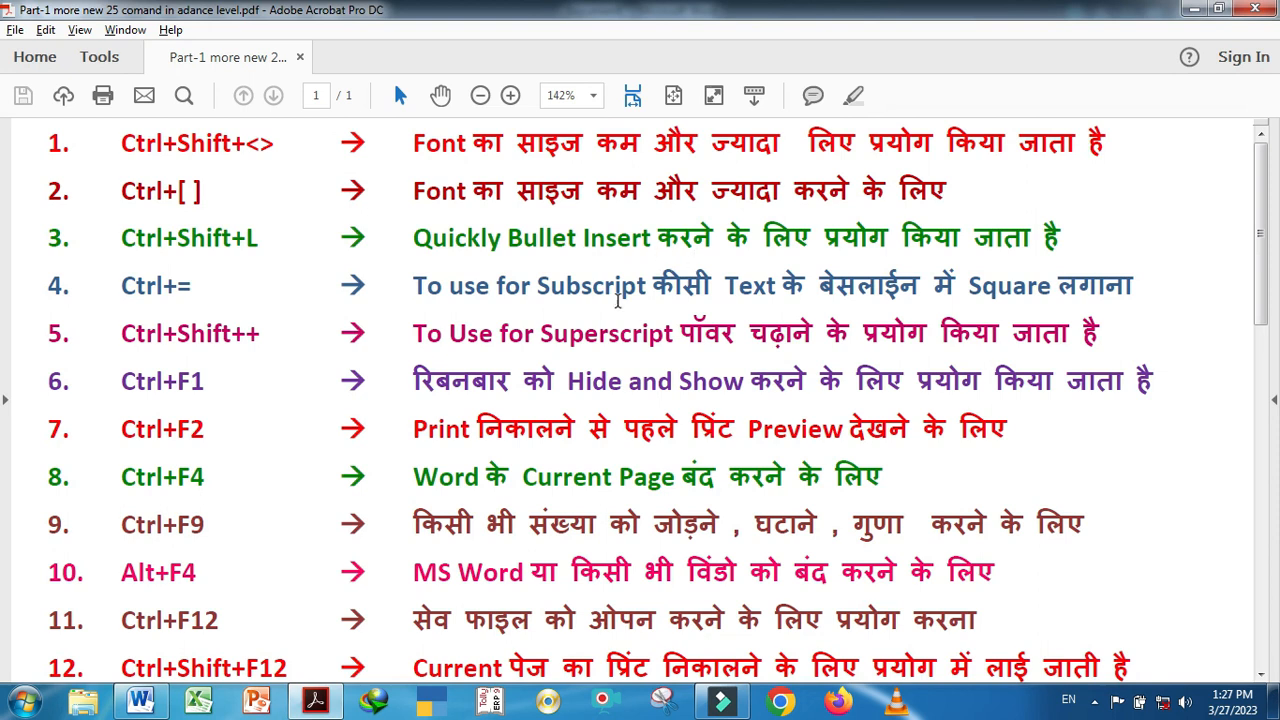
{"action": "left_click", "coordinate": [140, 700]}
{"action": "scroll", "coordinate": [388, 513], "scroll_direction": "down", "scroll_amount": 2}
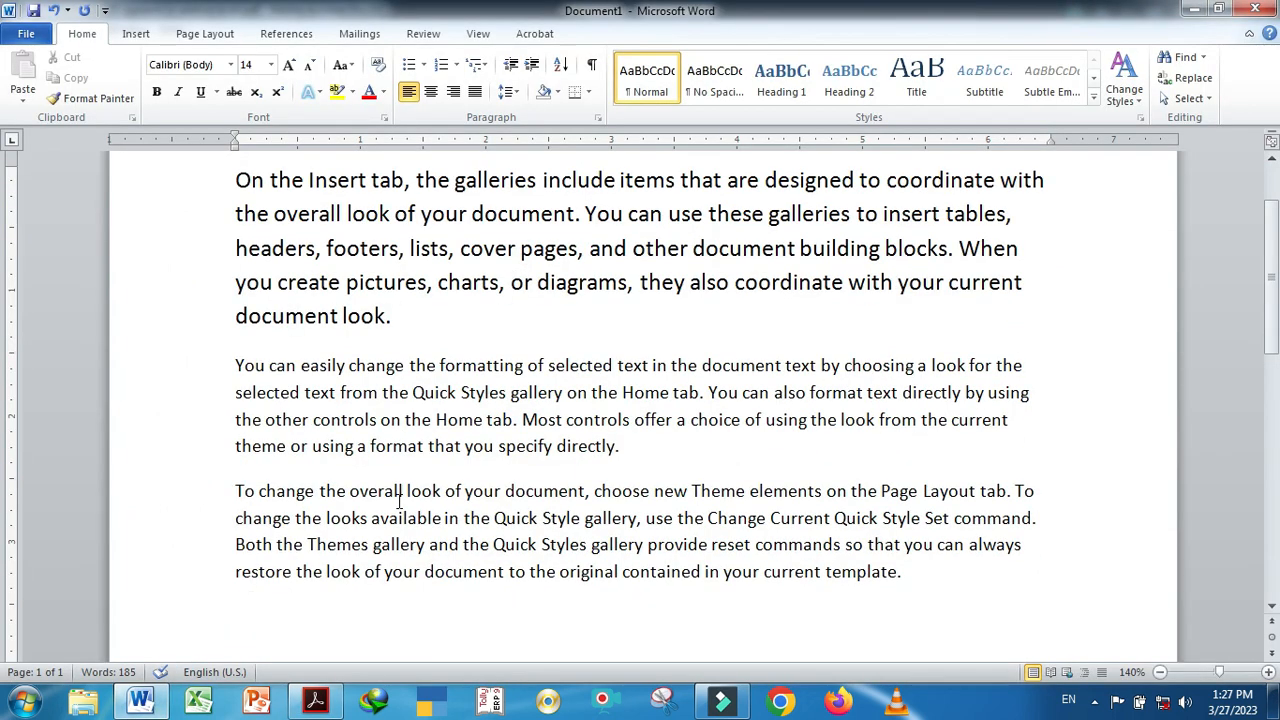
{"action": "left_click", "coordinate": [914, 516]}
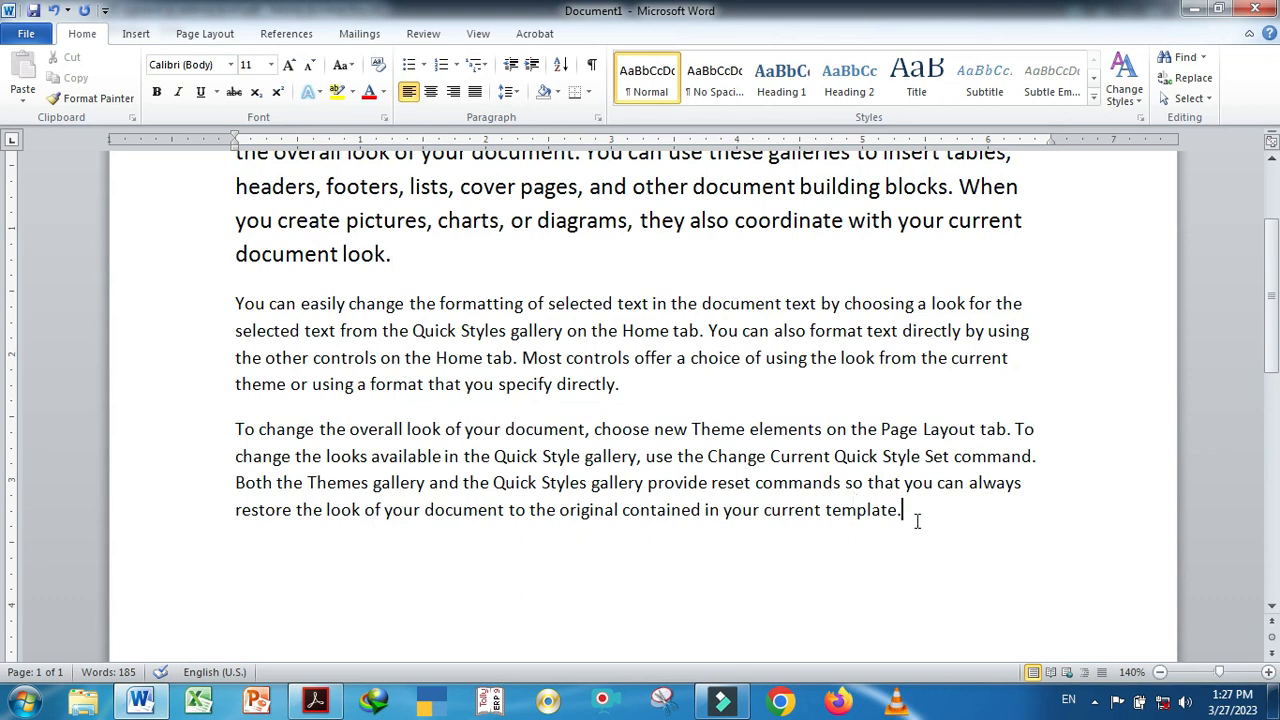
{"action": "key", "text": "Return"}
{"action": "type", "text": "Types of computer"}
{"action": "key", "text": "Return"}
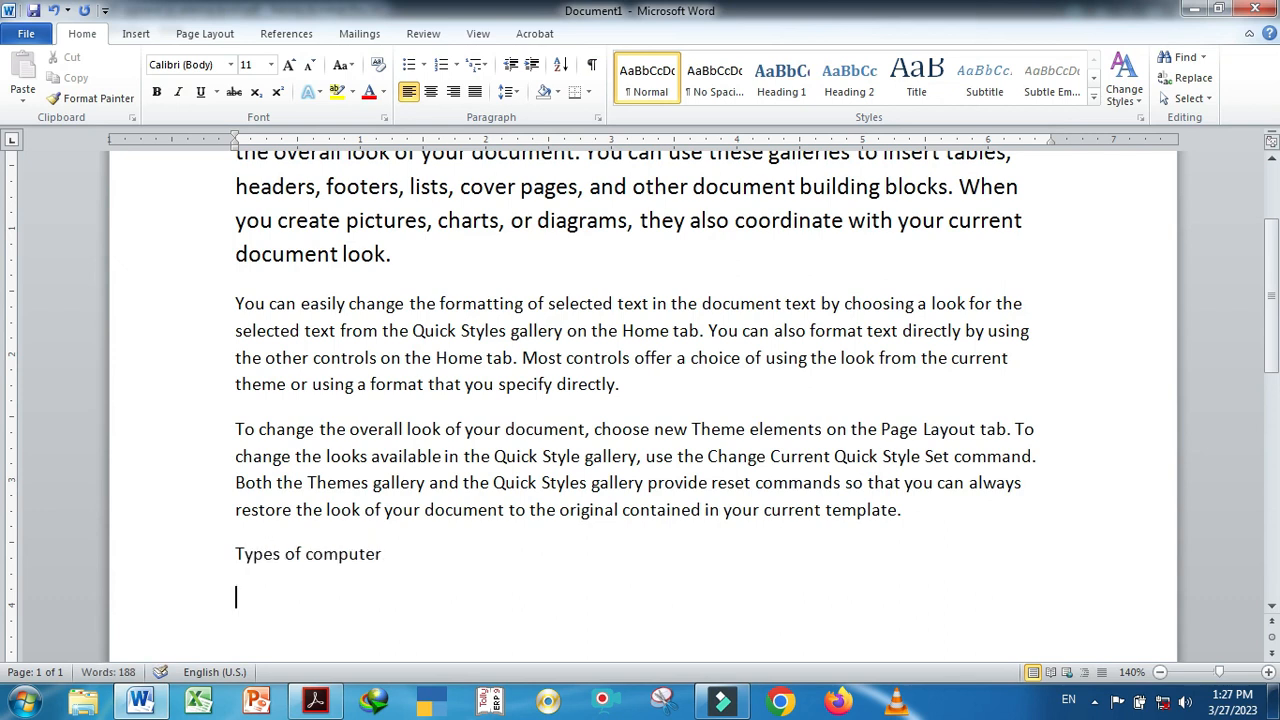
Add the lines "Mini computer" and "Micro computer" under "Types of computer"
{"action": "type", "text": "mini cmptuer"}
{"action": "key", "text": "BackSpace"}
{"action": "key", "text": "BackSpace"}
{"action": "key", "text": "BackSpace"}
{"action": "key", "text": "BackSpace"}
{"action": "key", "text": "BackSpace"}
{"action": "key", "text": "BackSpace"}
{"action": "type", "text": "omputer"}
{"action": "key", "text": "Return"}
{"action": "type", "text": "mic"}
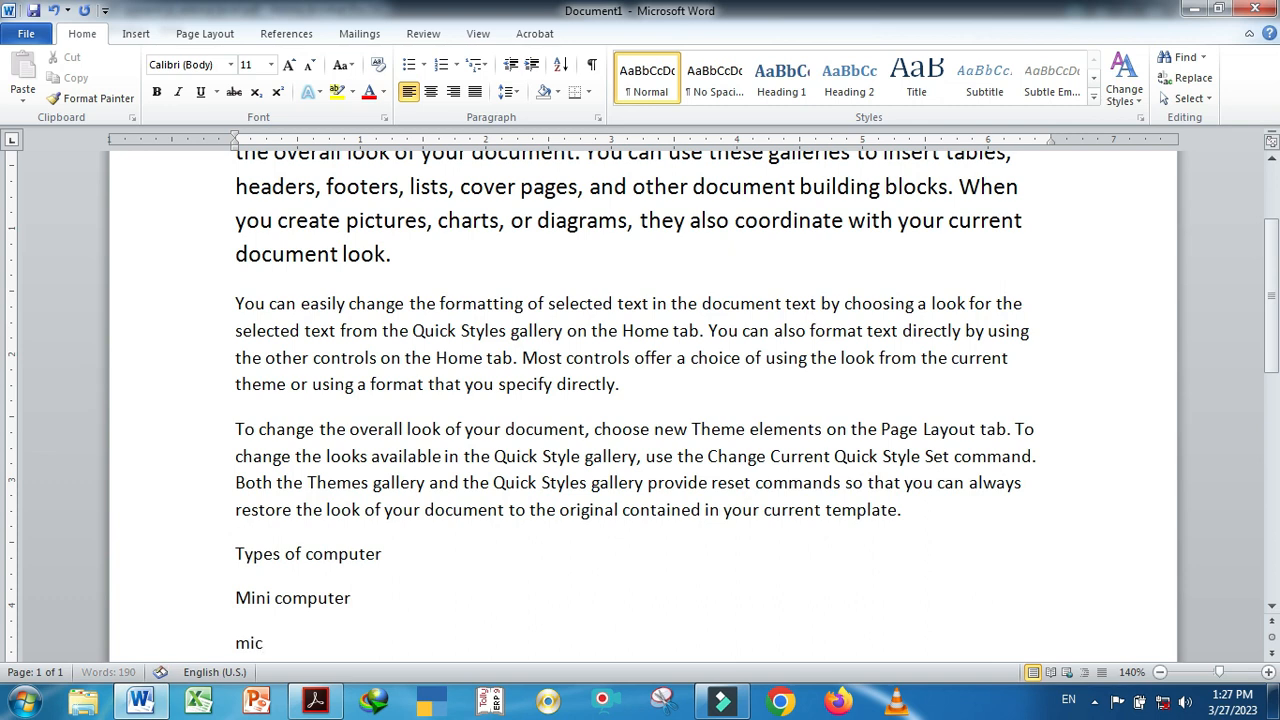
{"action": "type", "text": "ro computer"}
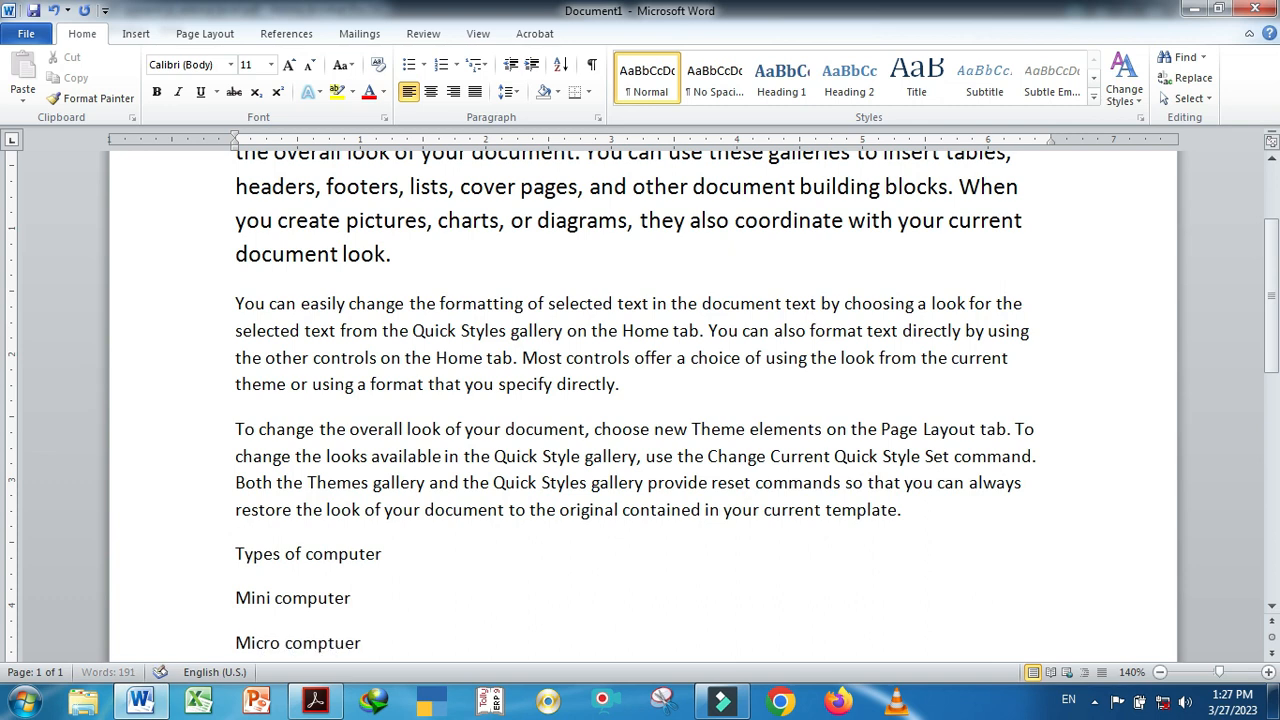
{"action": "key", "text": "Return"}
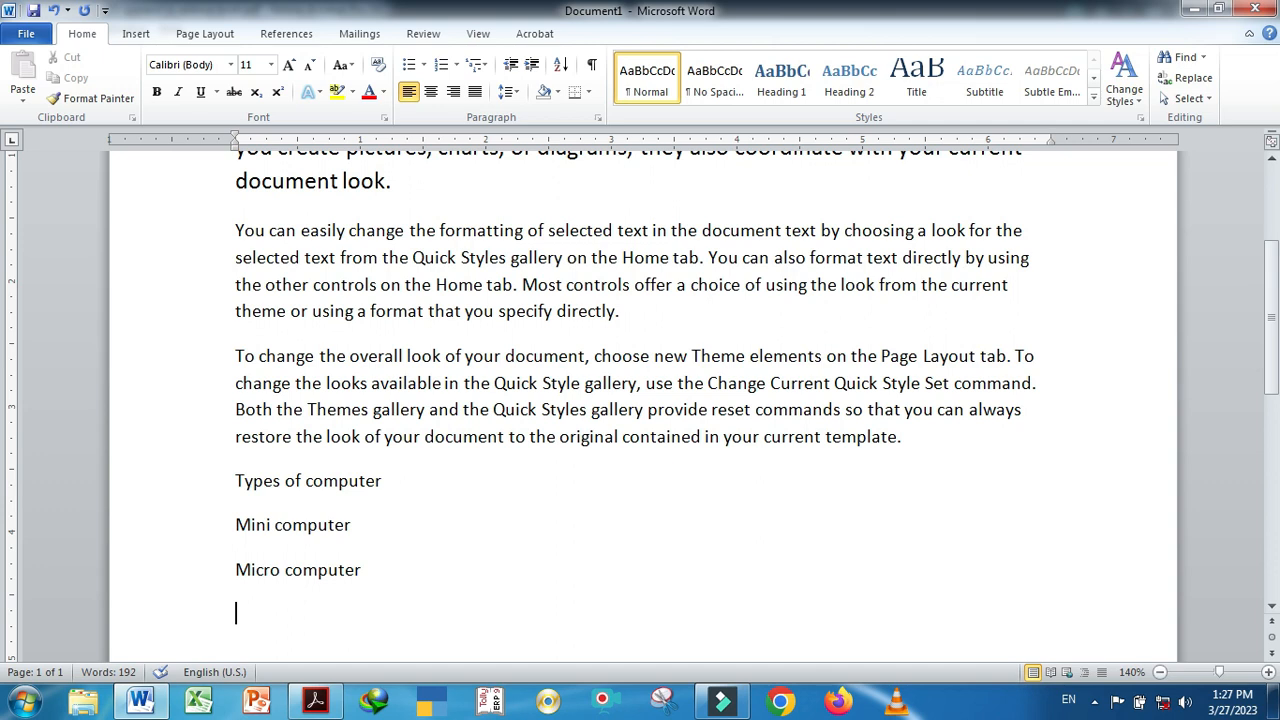
Format the "Mini computer" and "Micro computer" lines as a bulleted list
{"action": "left_click_drag", "start_coordinate": [238, 524], "coordinate": [333, 572]}
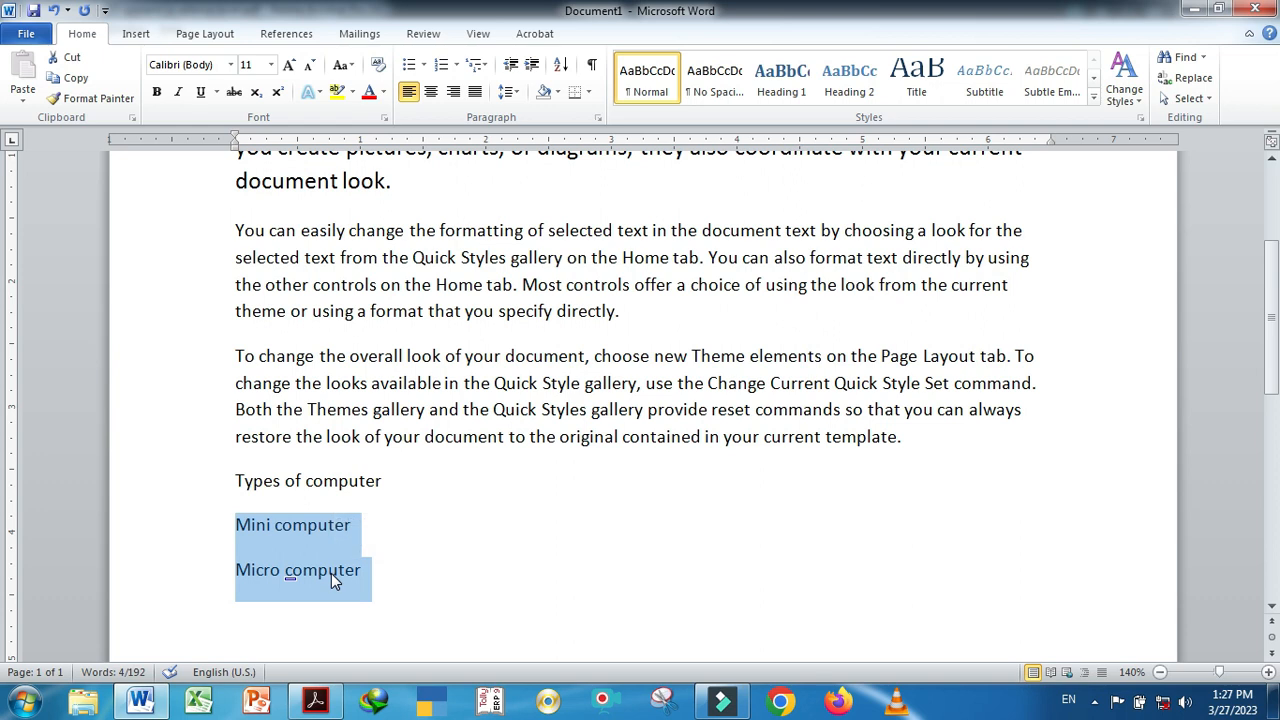
{"action": "key", "text": "ctrl+shift+l"}
{"action": "left_click", "coordinate": [463, 566]}
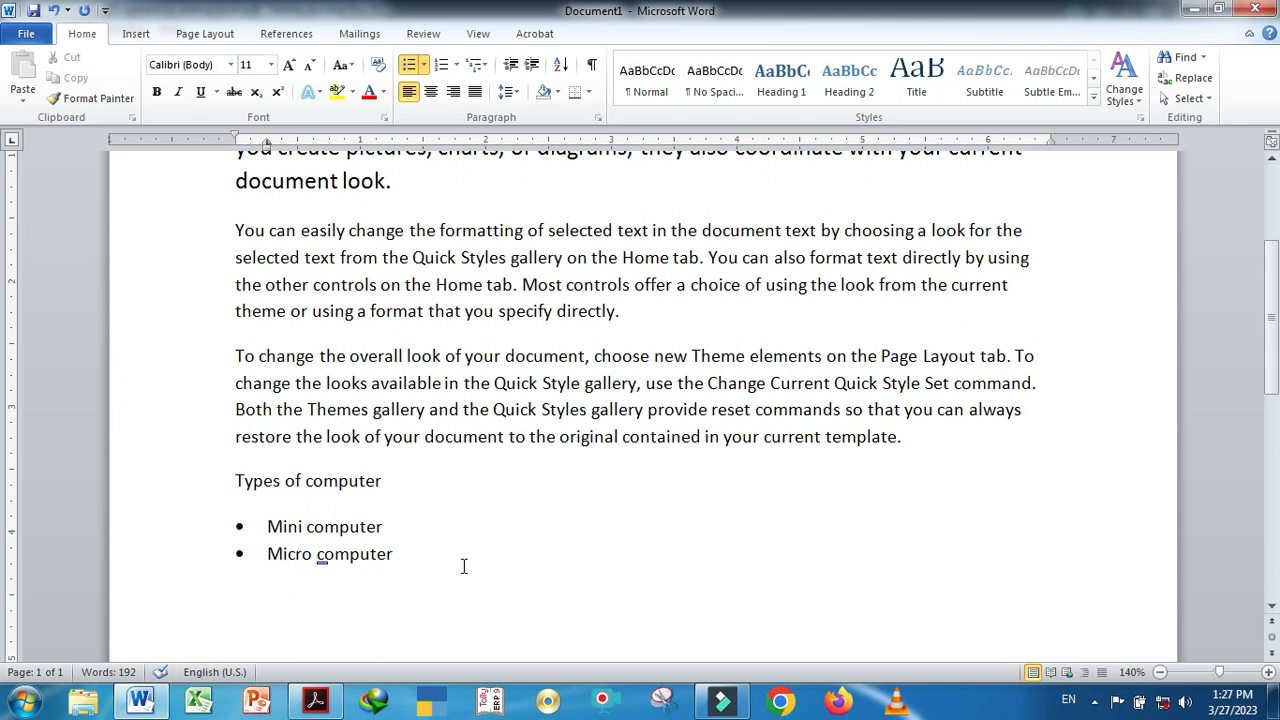
Add "Super computer" as the third bullet and end the bulleted list after it
{"action": "key", "text": "Return"}
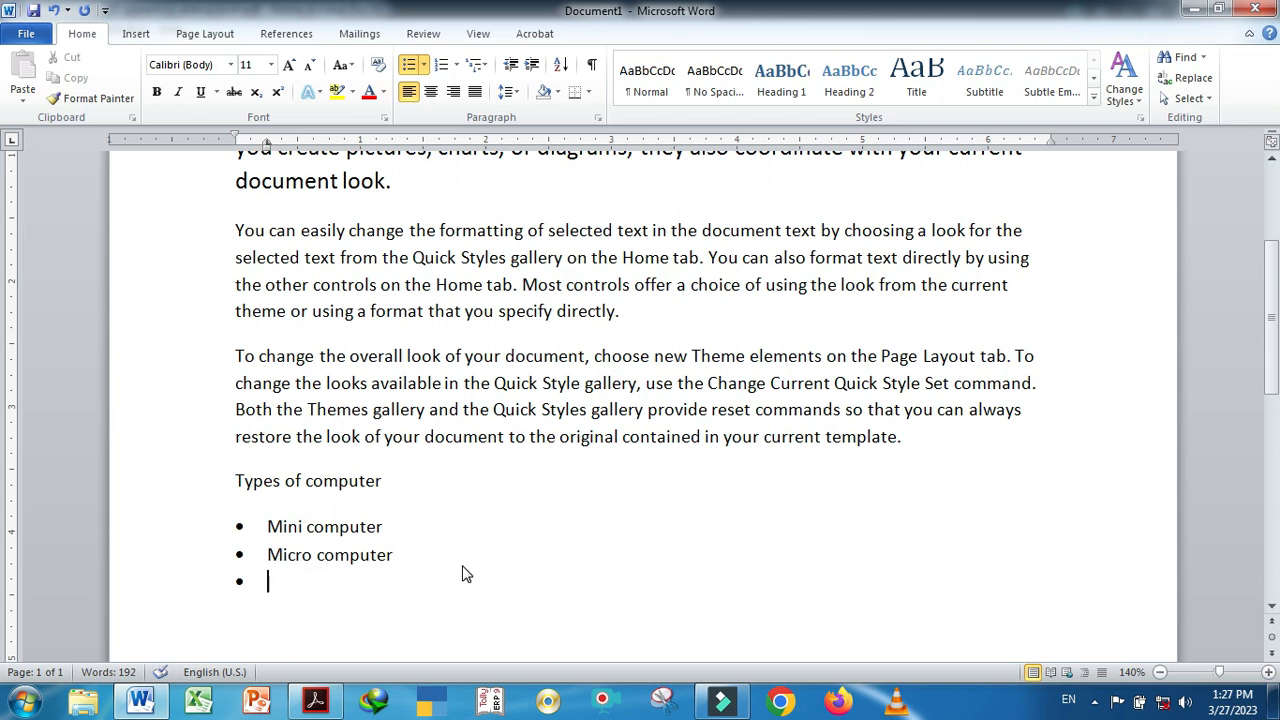
{"action": "type", "text": "Super computer"}
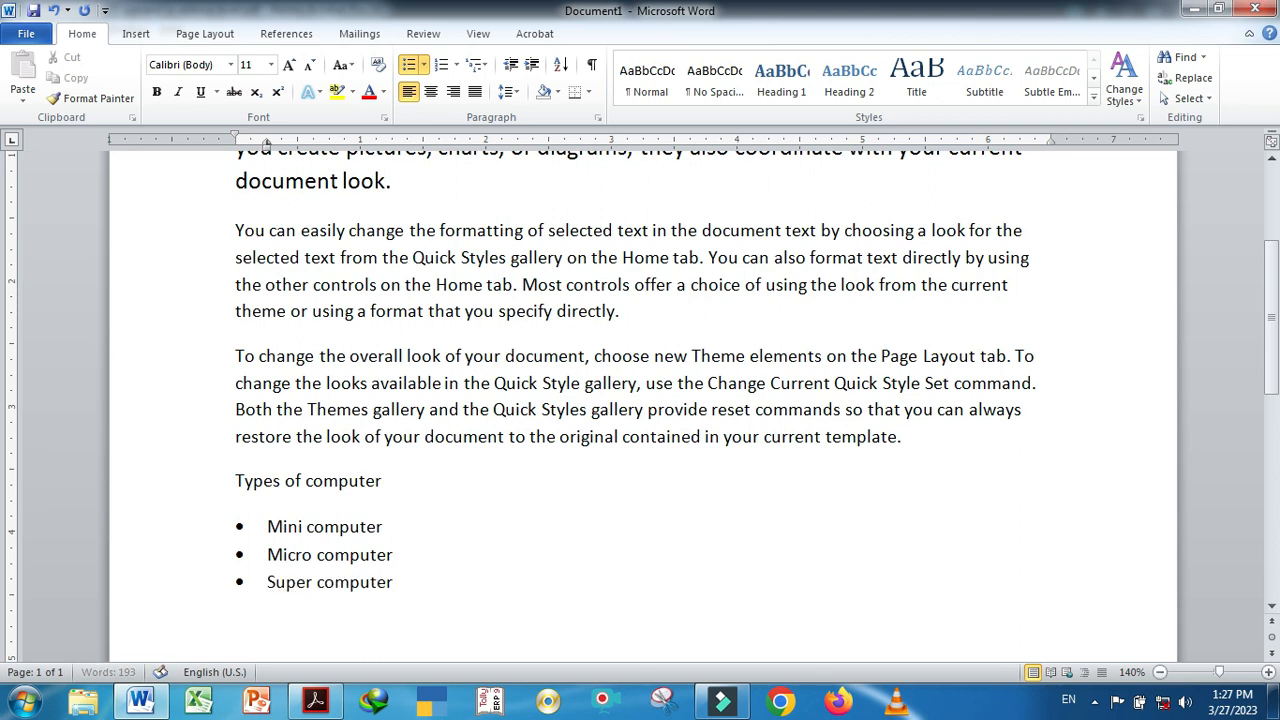
{"action": "key", "text": "Return"}
{"action": "key", "text": "Return"}
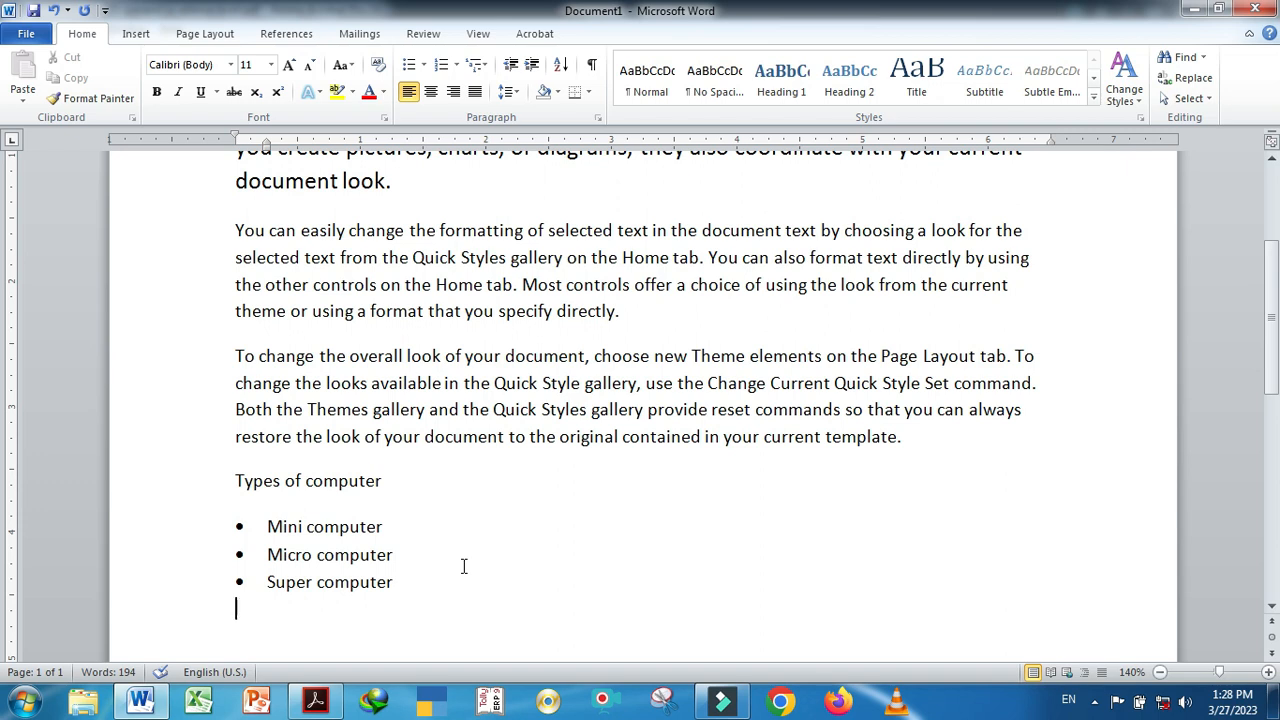
{"action": "left_click", "coordinate": [454, 576]}
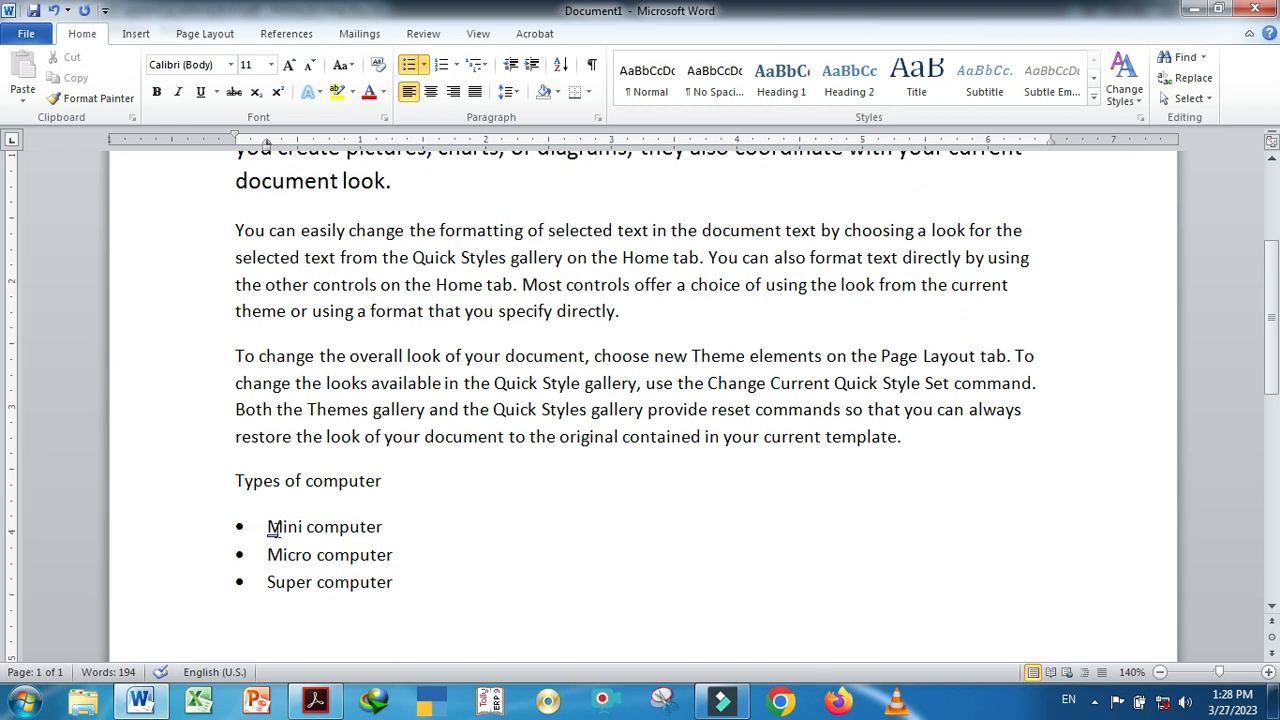
Check the shortcut list in the PDF, return to Word and append "H2O" to the end of the first paragraph
{"action": "key", "text": "alt+Tab"}
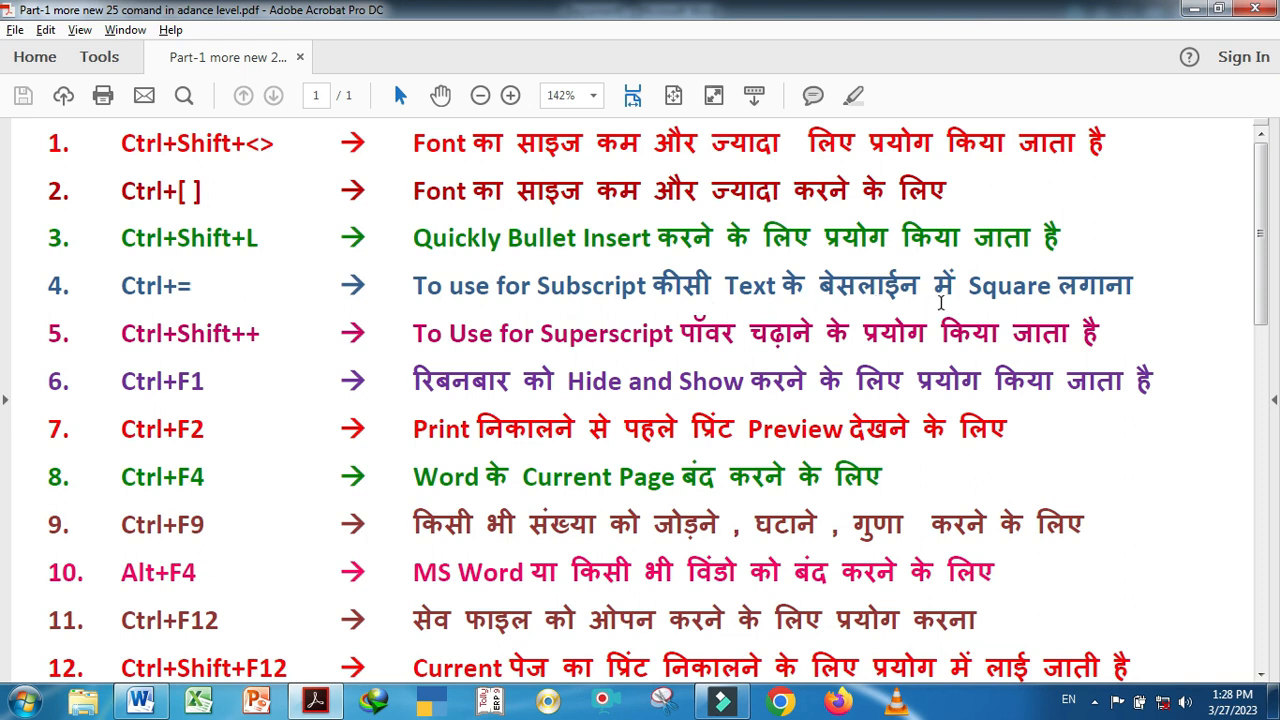
{"action": "left_click", "coordinate": [140, 700]}
{"action": "scroll", "coordinate": [443, 513], "scroll_direction": "up", "scroll_amount": 2}
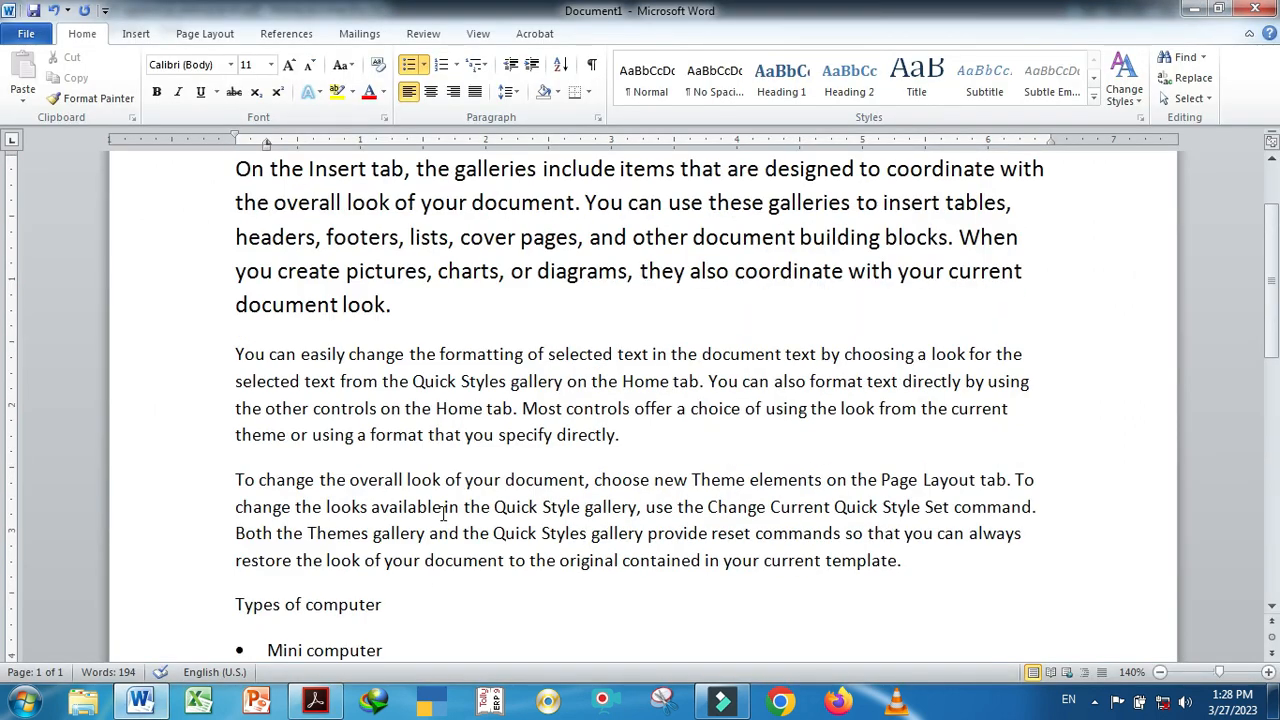
{"action": "left_click", "coordinate": [437, 312]}
{"action": "type", "text": "h"}
{"action": "key", "text": "BackSpace"}
{"action": "type", "text": "H"}
{"action": "type", "text": "@"}
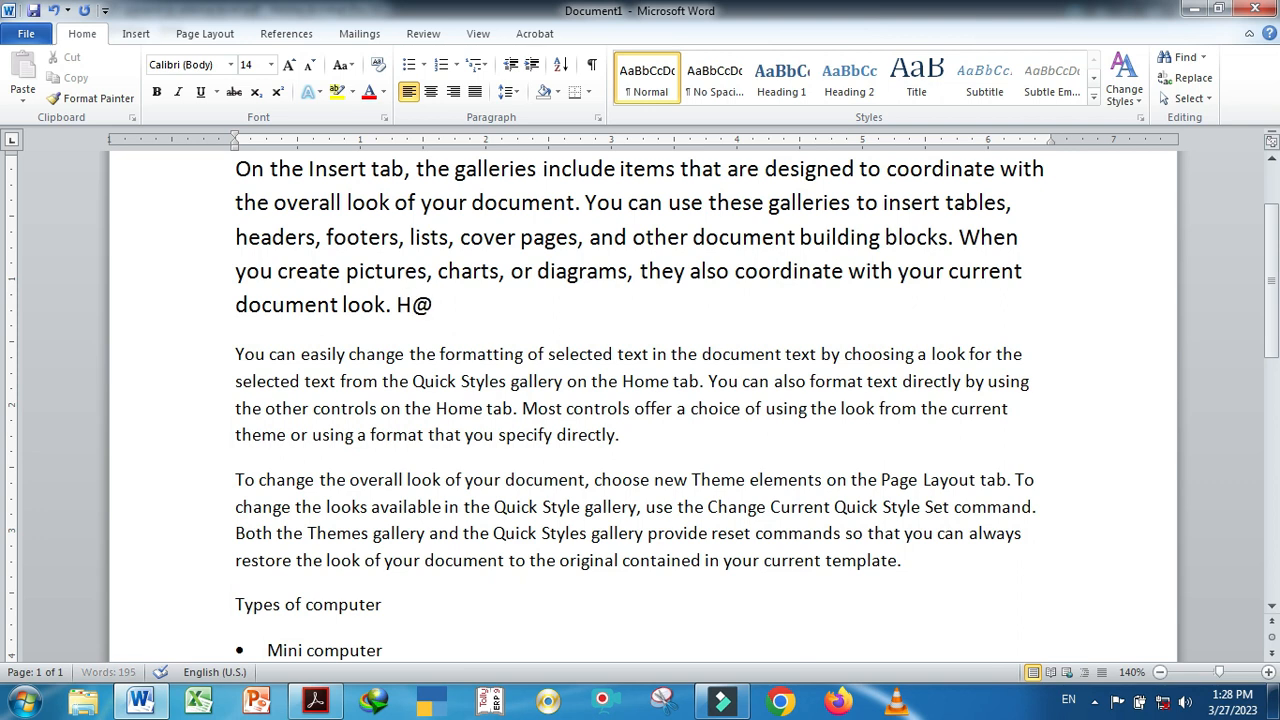
{"action": "key", "text": "BackSpace"}
{"action": "type", "text": "2)"}
{"action": "key", "text": "BackSpace"}
{"action": "type", "text": "O"}
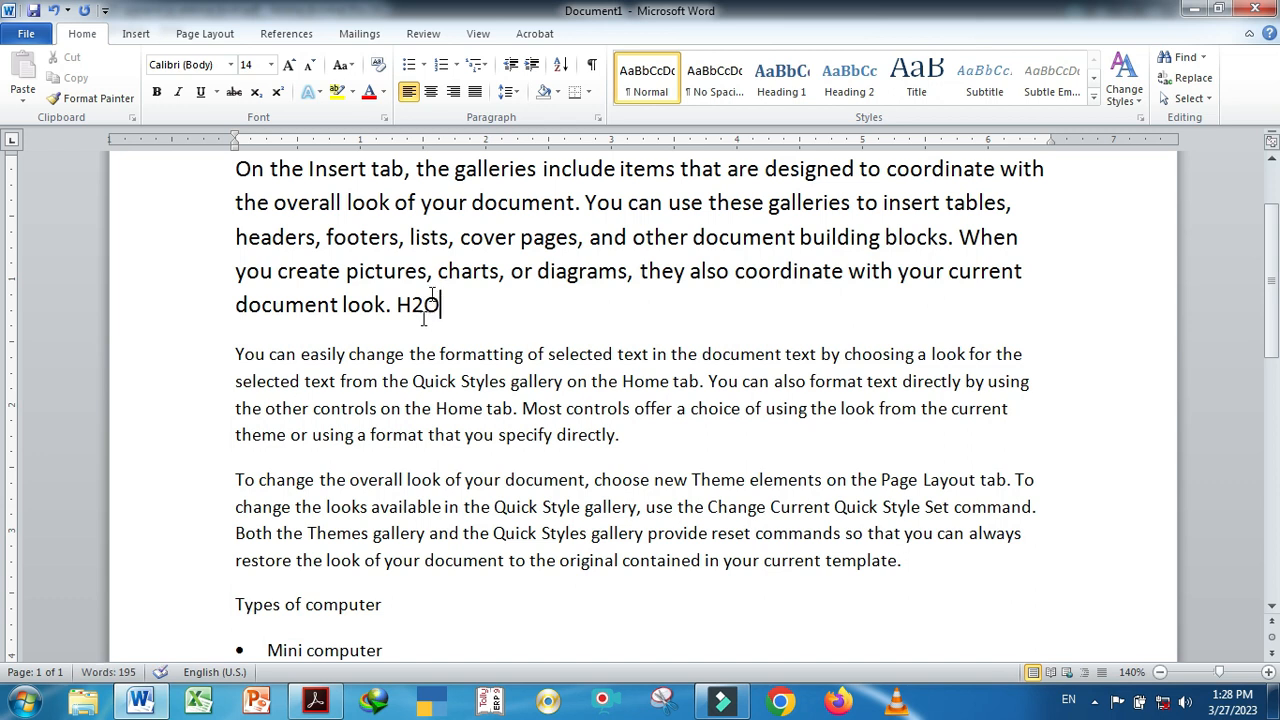
Move "H2O" onto its own line below the first paragraph and format its 2 as subscript
{"action": "left_click", "coordinate": [399, 304]}
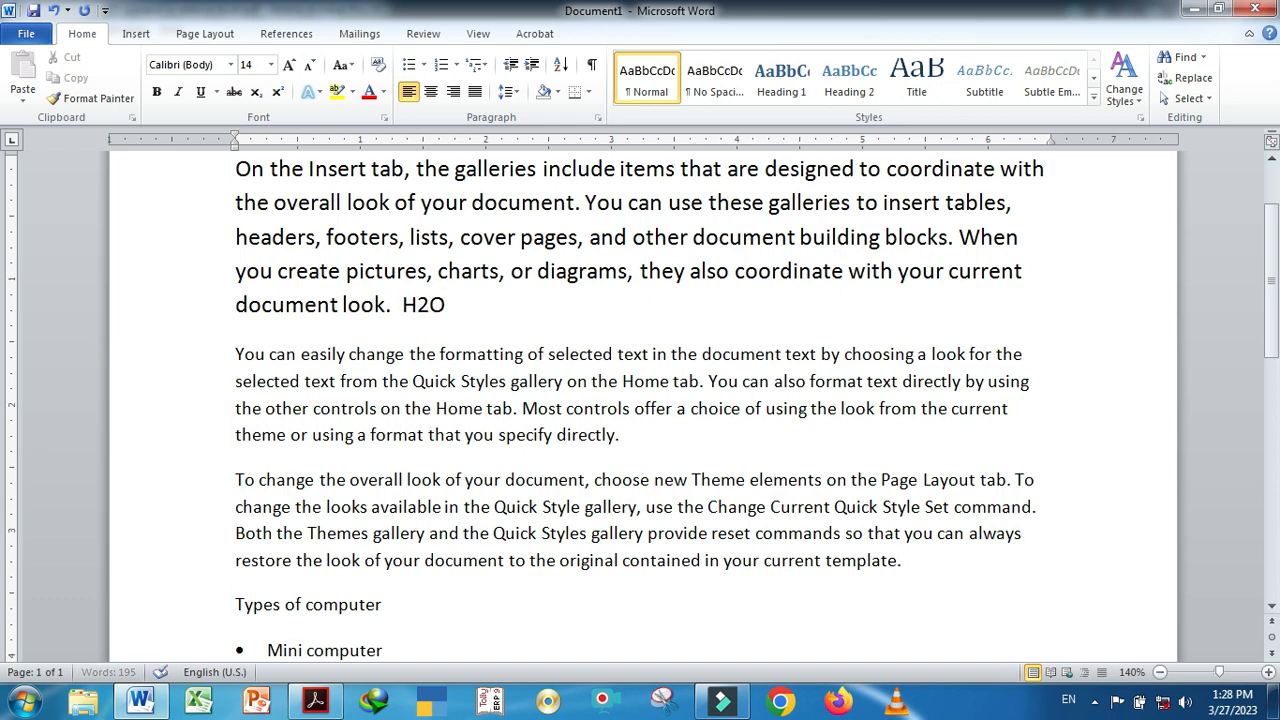
{"action": "key", "text": "Return"}
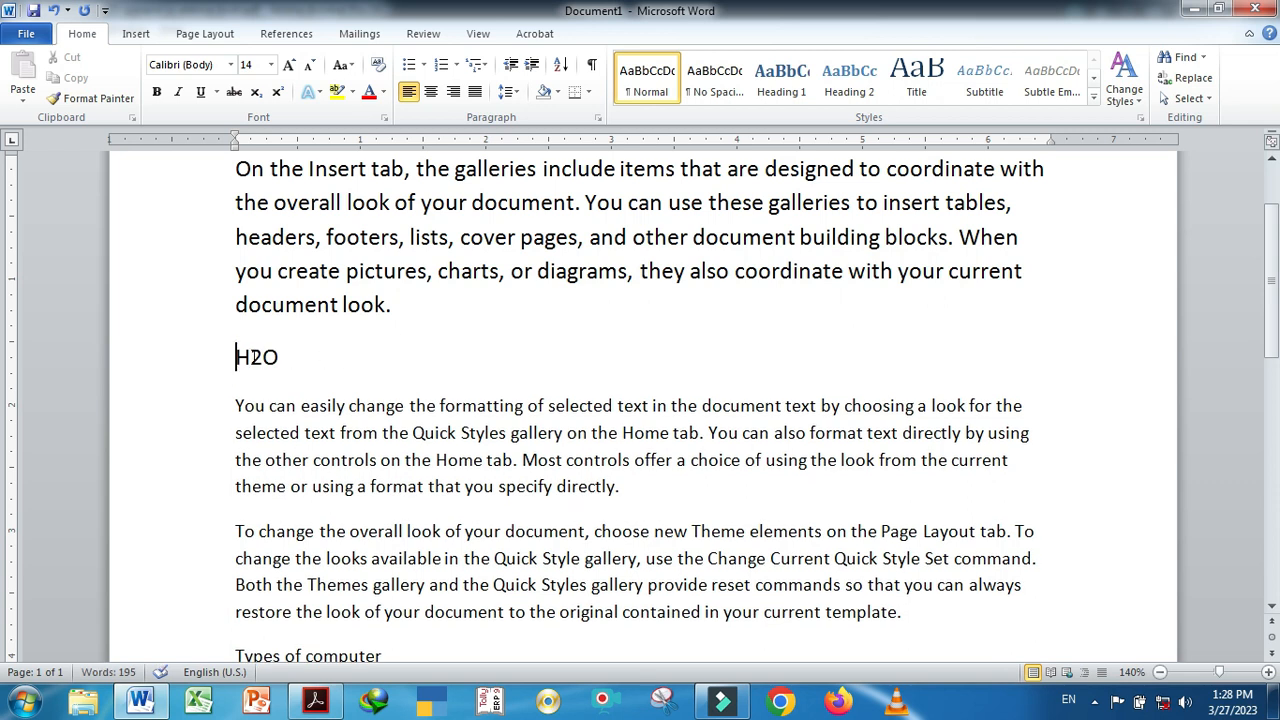
{"action": "left_click", "coordinate": [252, 356]}
{"action": "left_click_drag", "start_coordinate": [252, 356], "coordinate": [263, 356]}
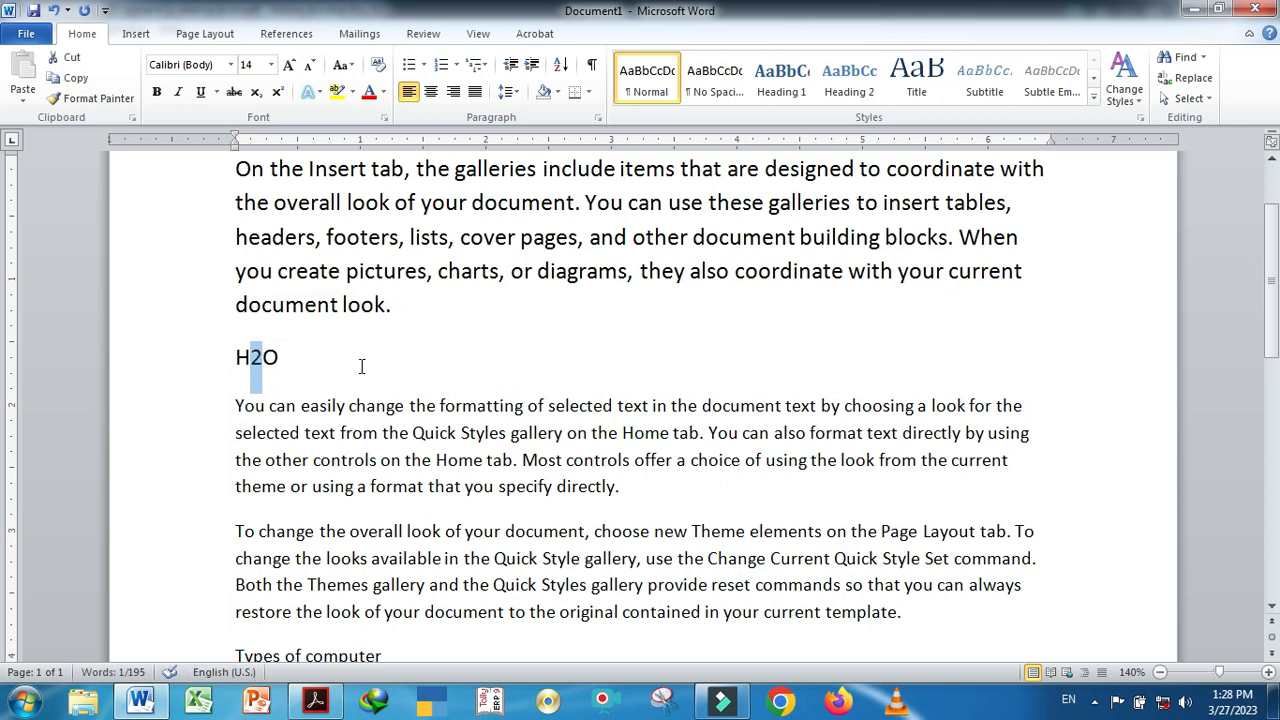
{"action": "key", "text": "ctrl+equal"}
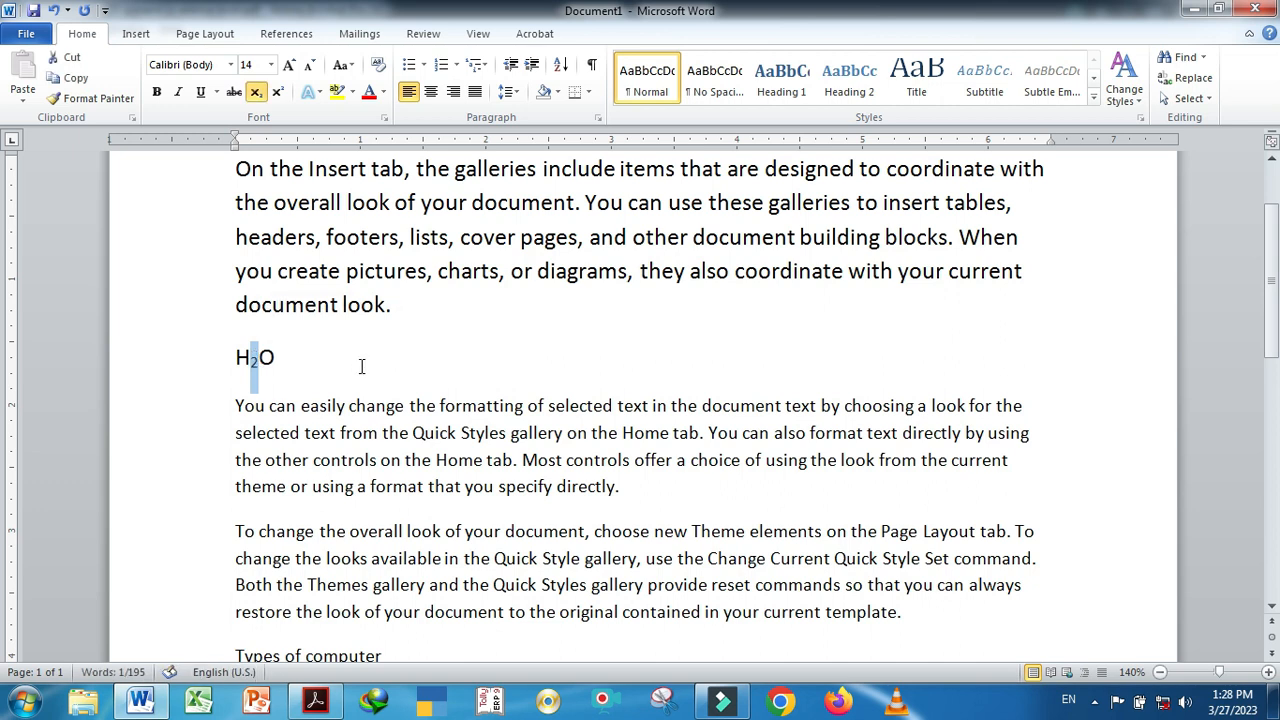
Check the next shortcut in the PDF, return to Word and add the line "X2+Y2" below "H2O"
{"action": "left_click", "coordinate": [325, 368]}
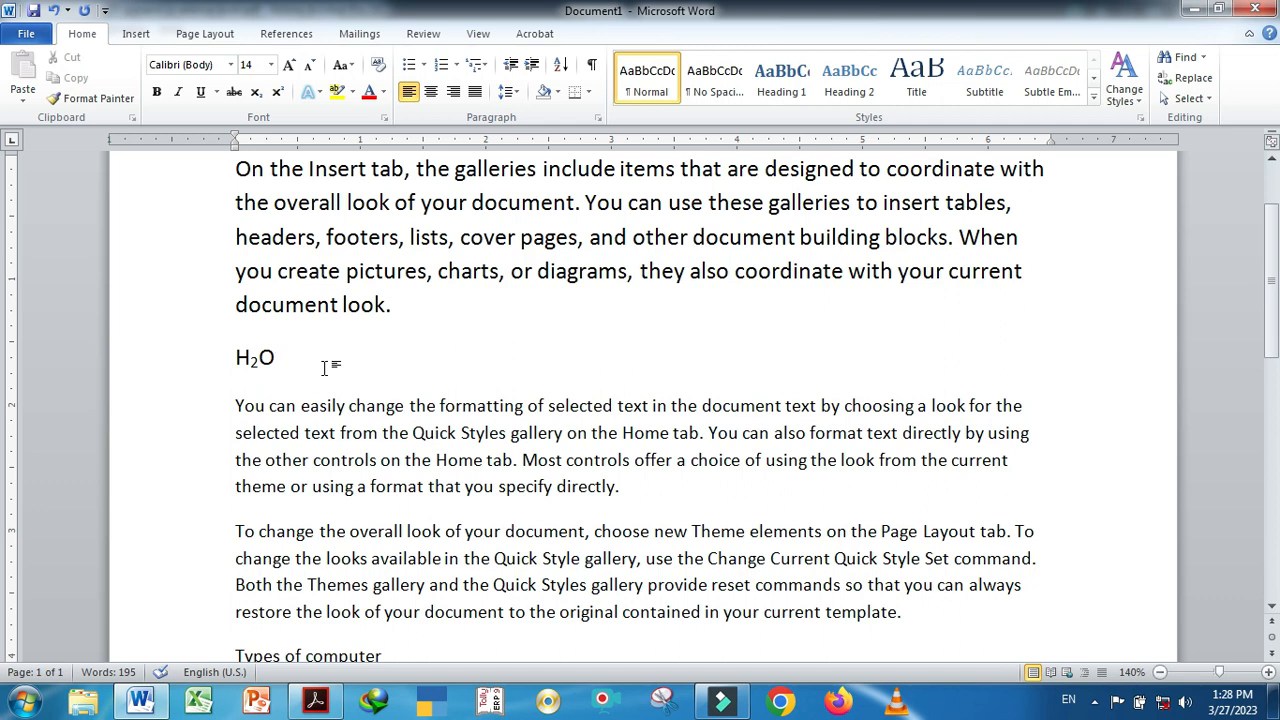
{"action": "key", "text": "alt+Tab"}
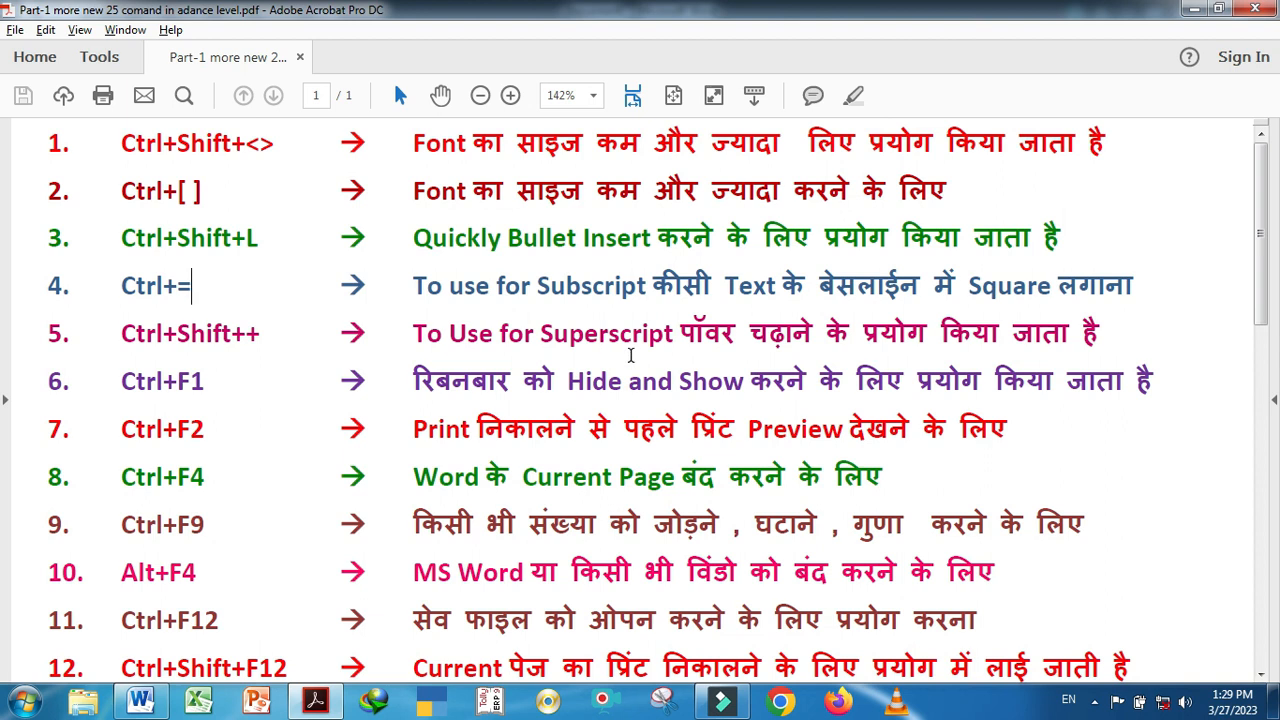
{"action": "key", "text": "alt+Tab"}
{"action": "key", "text": "Return"}
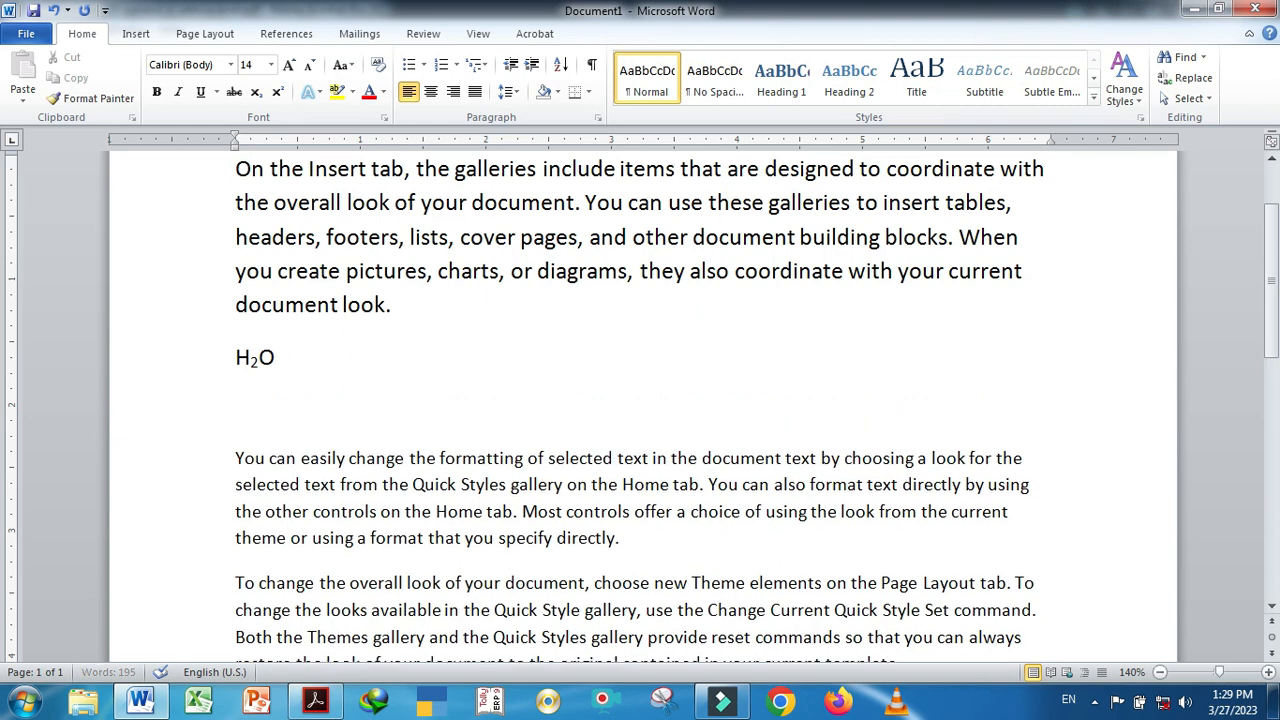
{"action": "type", "text": "X2+Y2"}
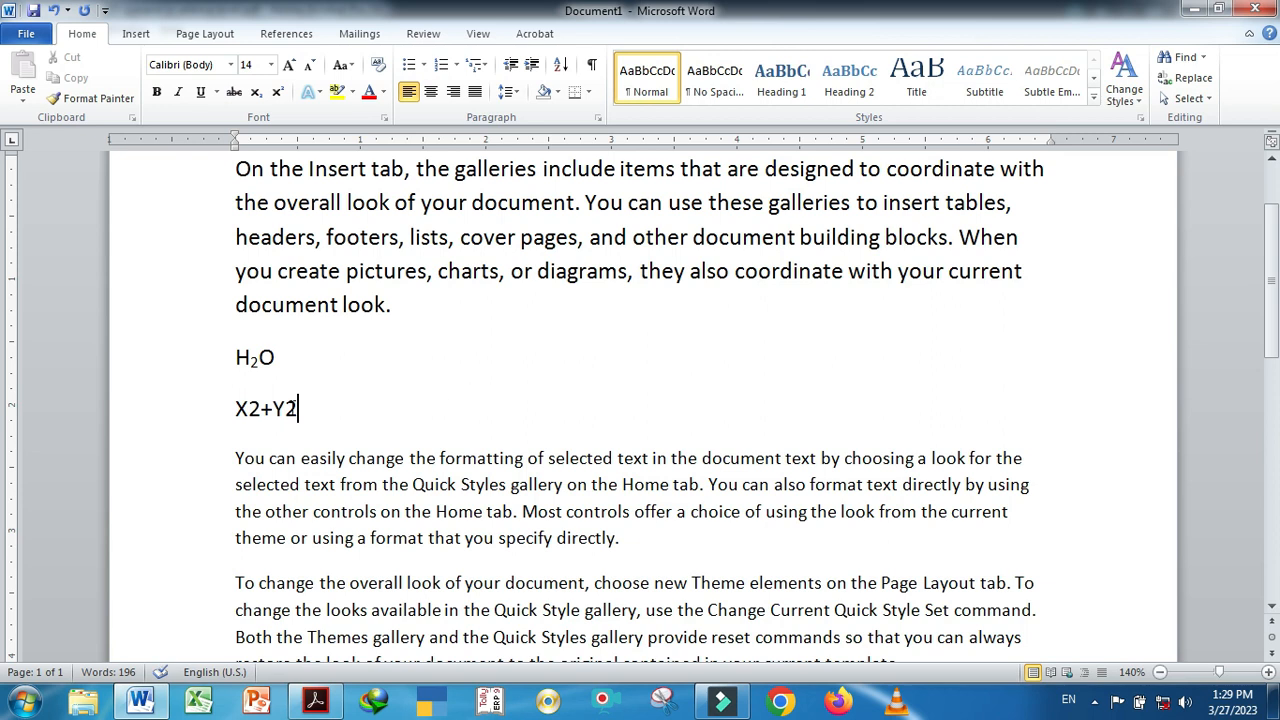
Format both 2s in the "X2+Y2" line as superscript, leaving no extra blank line below it
{"action": "left_click_drag", "start_coordinate": [286, 407], "coordinate": [297, 407]}
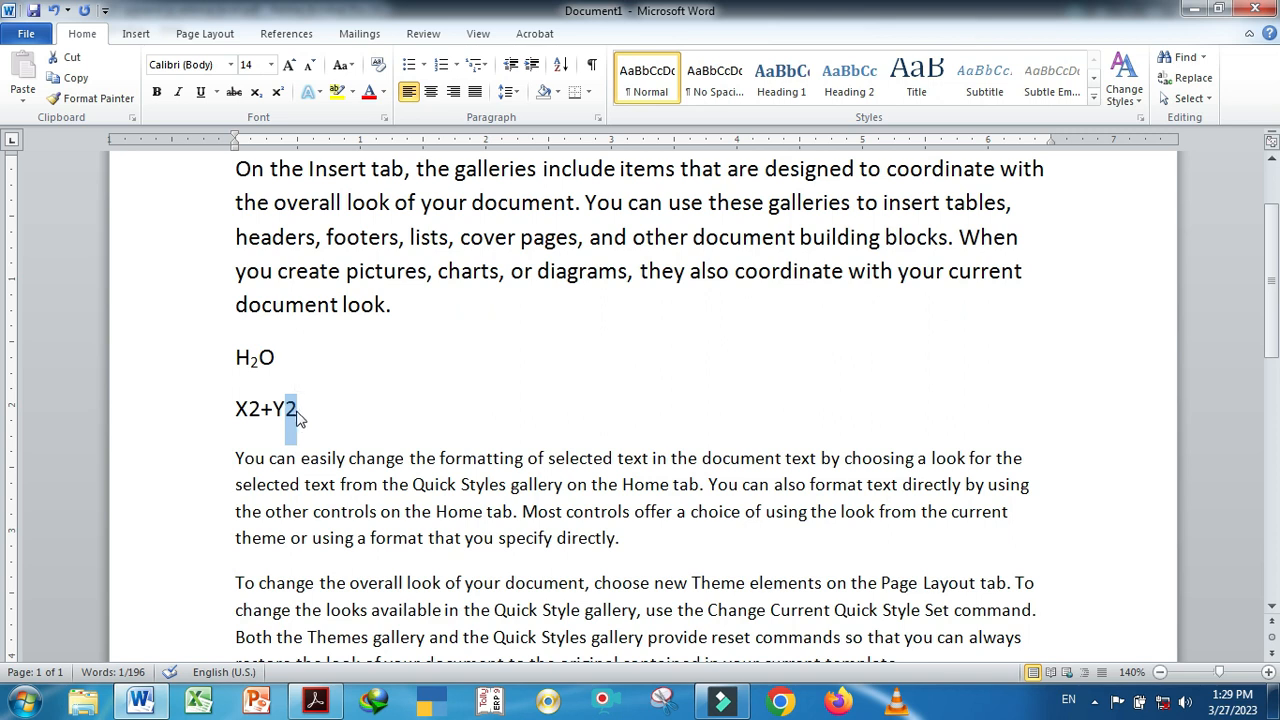
{"action": "left_click_drag", "start_coordinate": [248, 408], "coordinate": [260, 408], "text": "ctrl"}
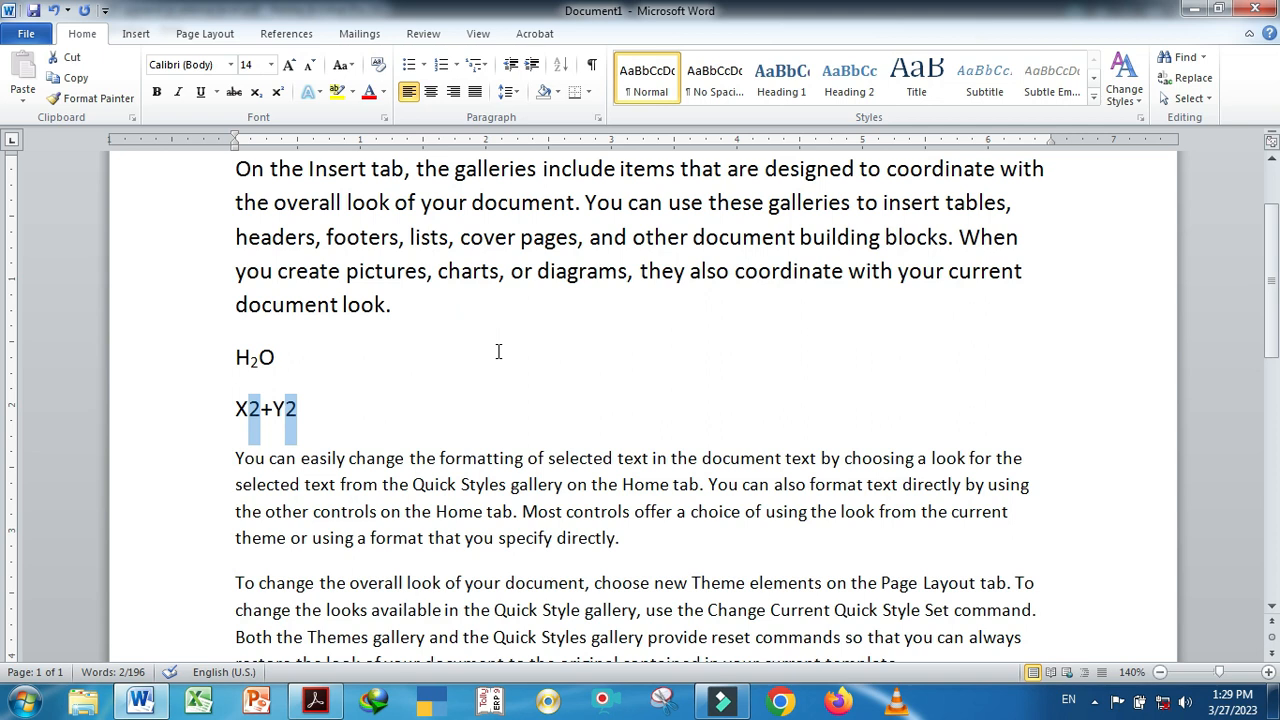
{"action": "key", "text": "ctrl+shift+equal"}
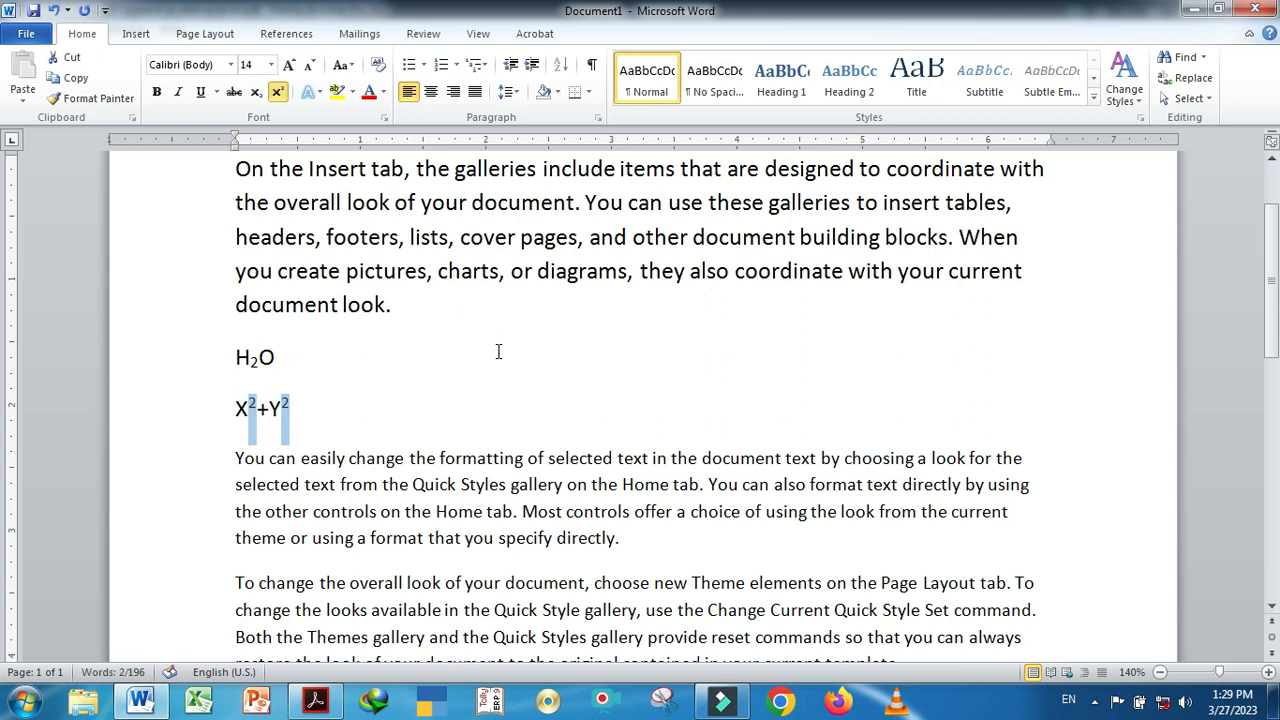
{"action": "left_click", "coordinate": [402, 386]}
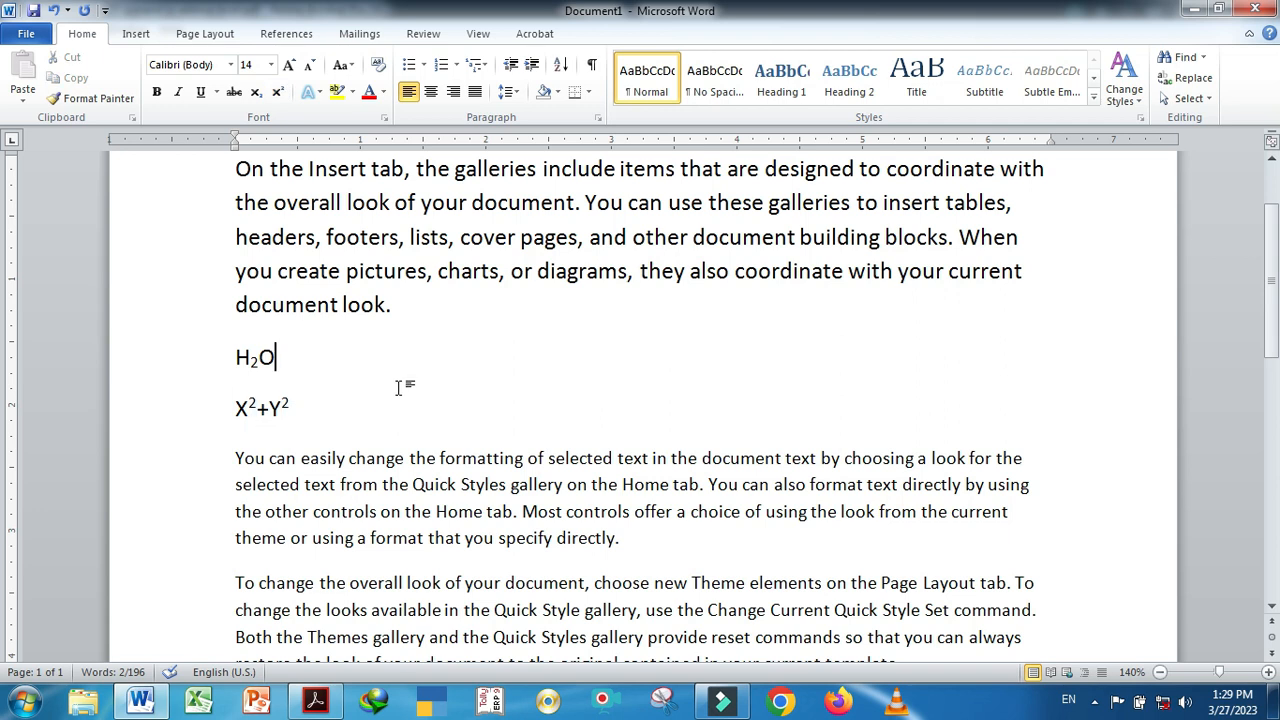
{"action": "left_click", "coordinate": [369, 410]}
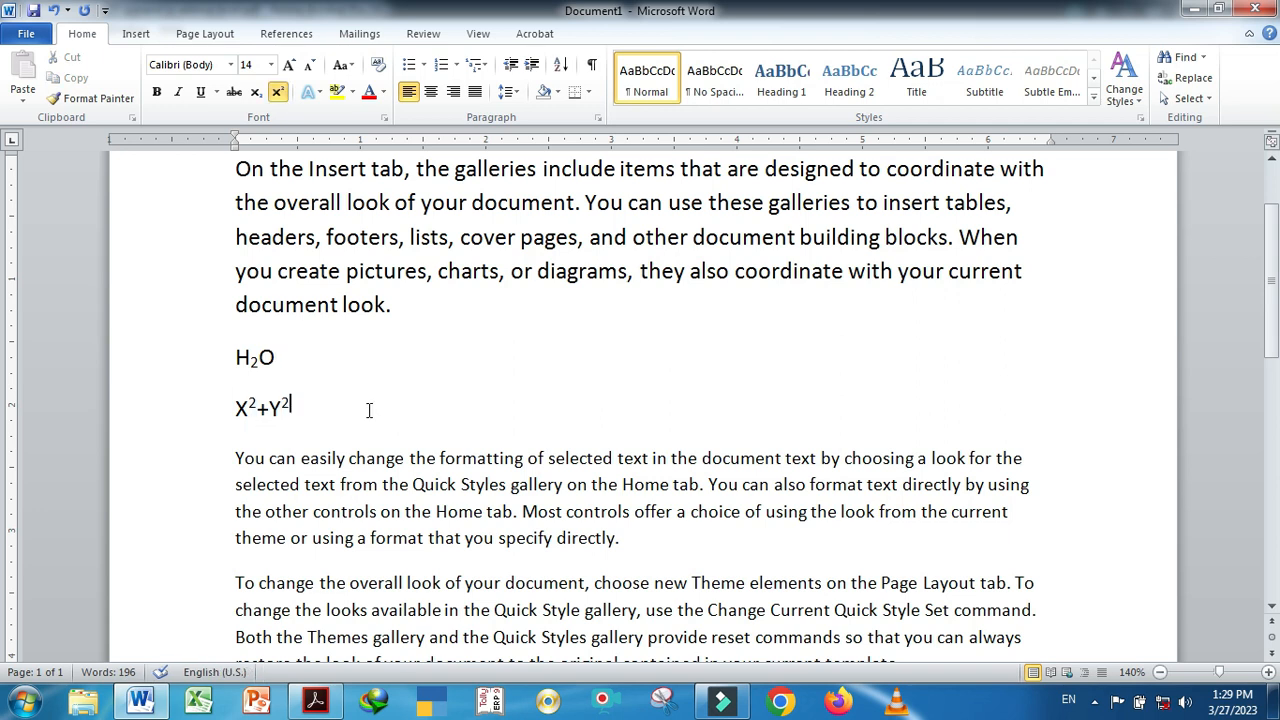
{"action": "key", "text": "Return"}
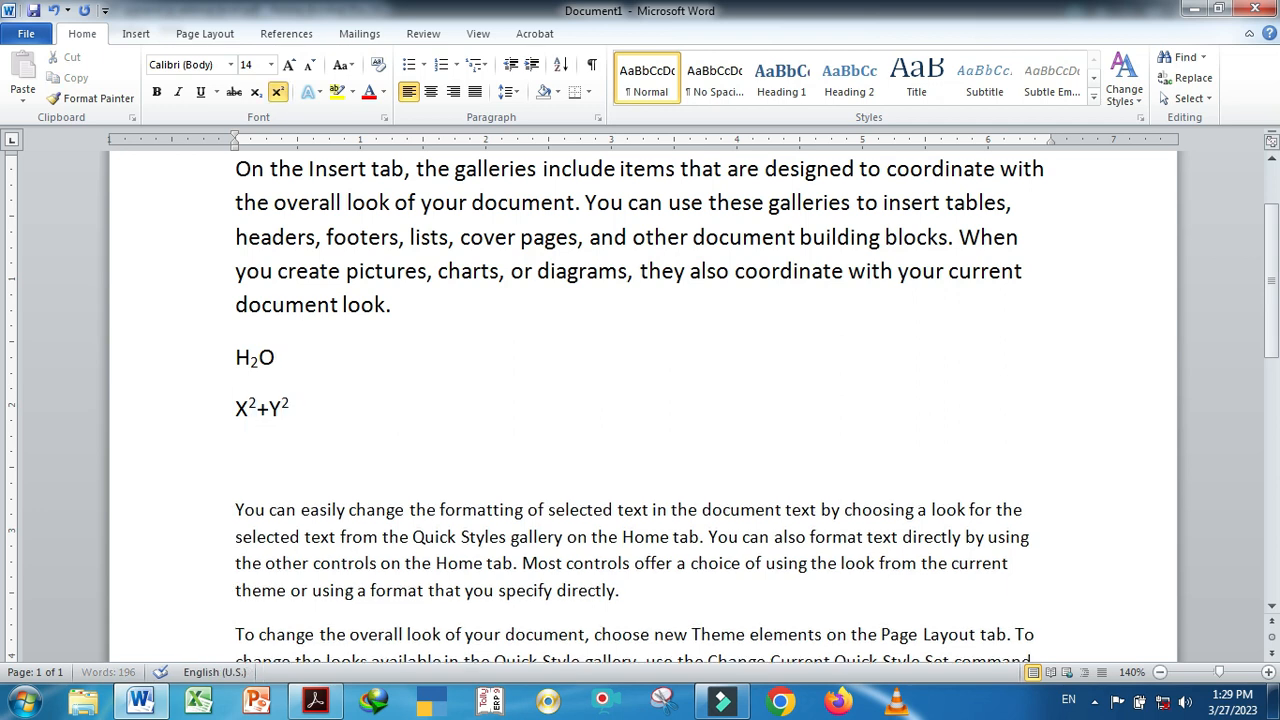
{"action": "key", "text": "BackSpace"}
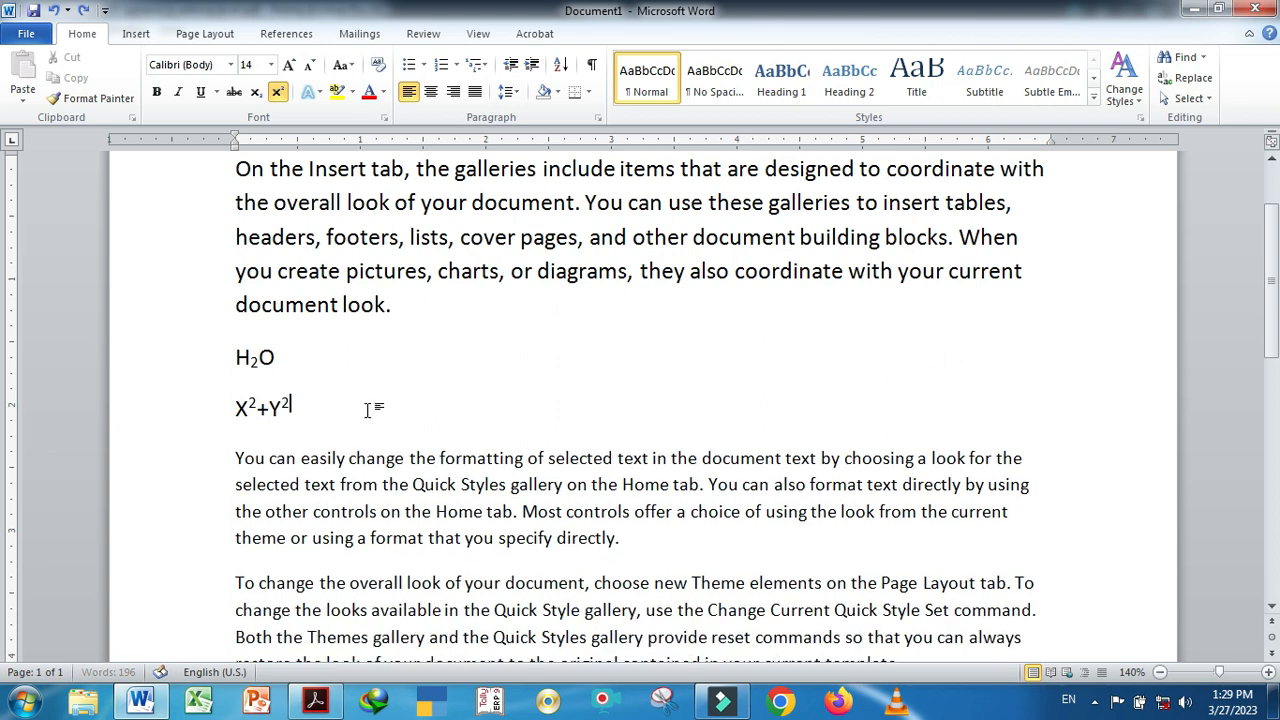
{"action": "left_click_drag", "start_coordinate": [290, 408], "coordinate": [281, 408]}
{"action": "left_click", "coordinate": [313, 404]}
Check the next shortcut in the PDF, return to Word, collapse the ribbon and briefly display the Home commands
{"action": "key", "text": "alt+Tab"}
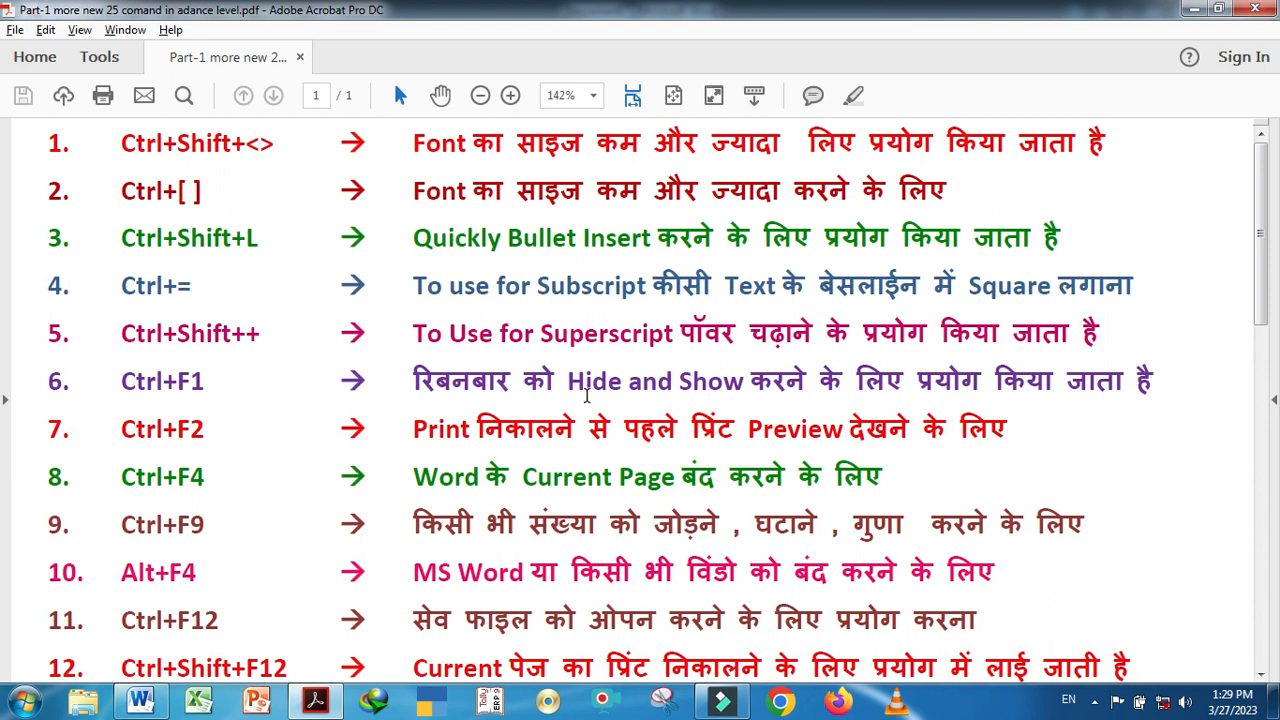
{"action": "key", "text": "alt+Tab"}
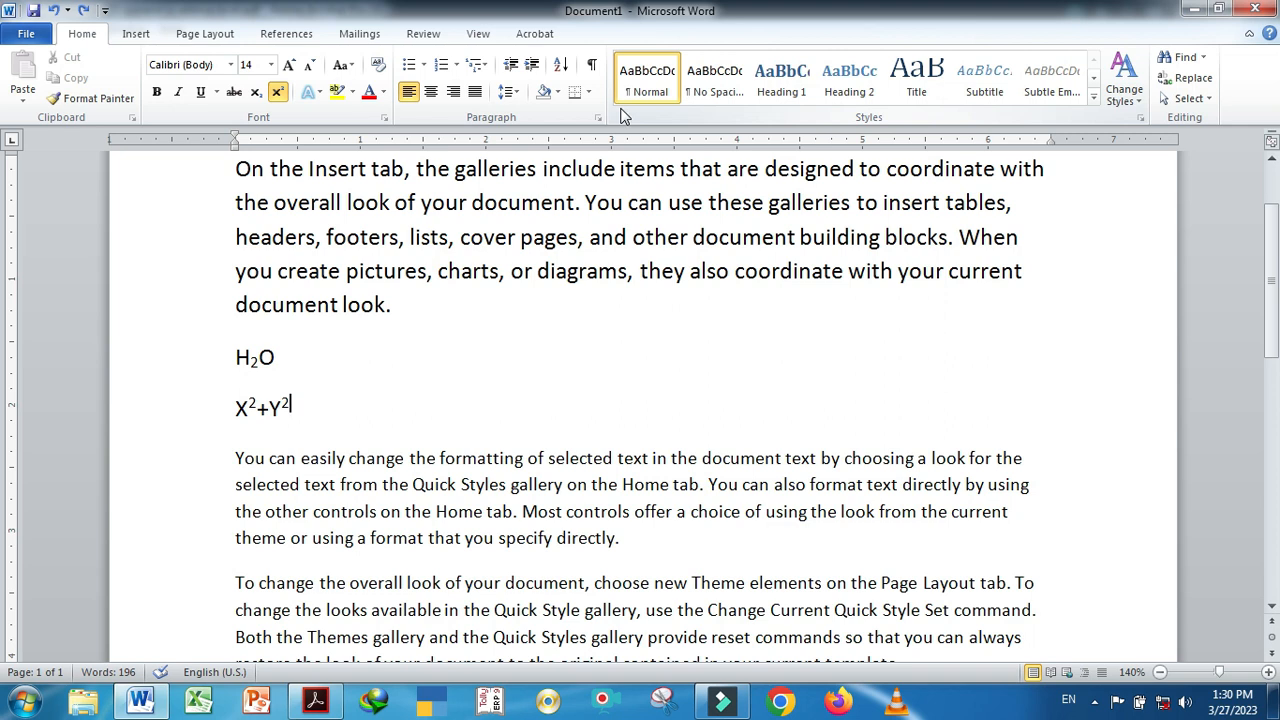
{"action": "left_click", "coordinate": [136, 34]}
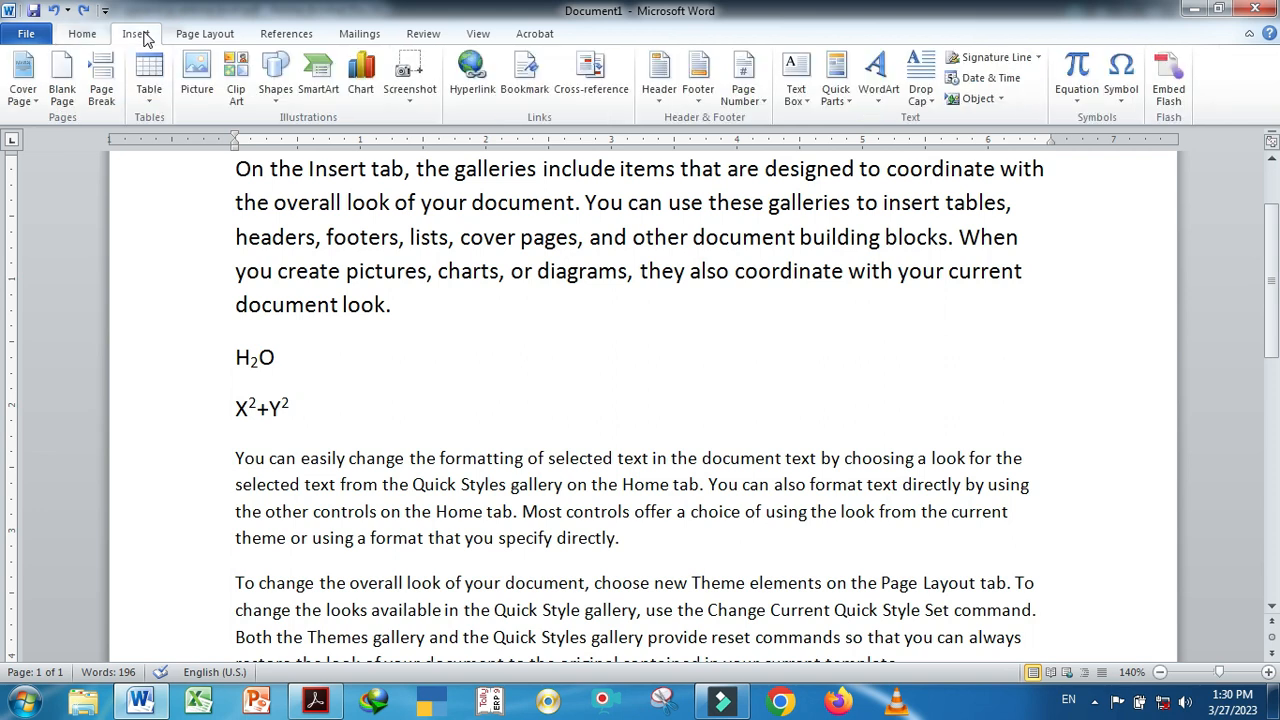
{"action": "double_click", "coordinate": [143, 35]}
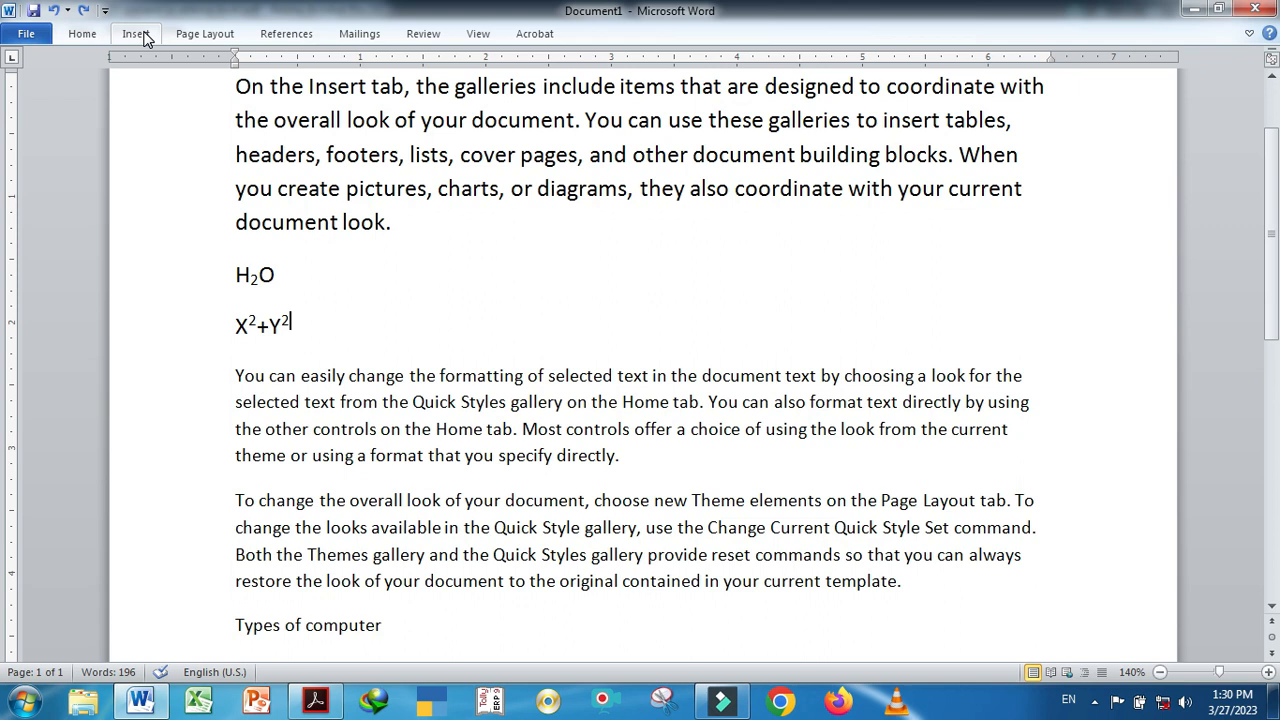
{"action": "left_click", "coordinate": [84, 35]}
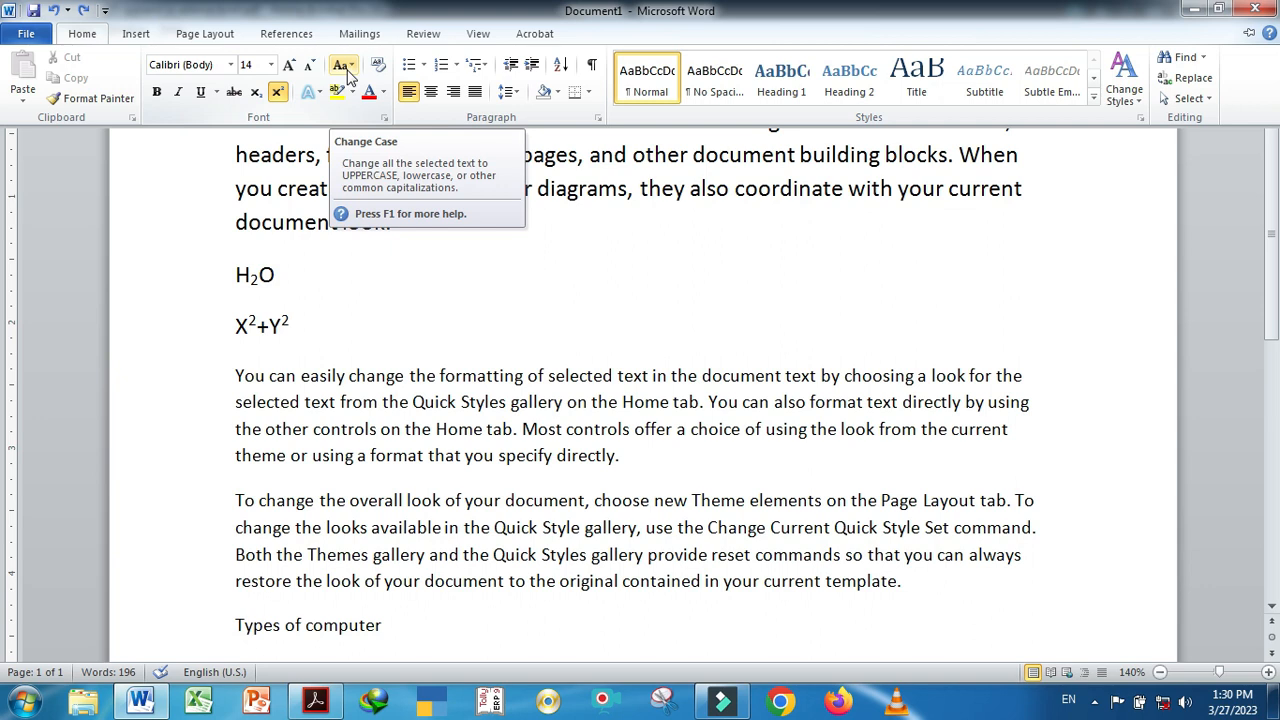
{"action": "left_click", "coordinate": [442, 307]}
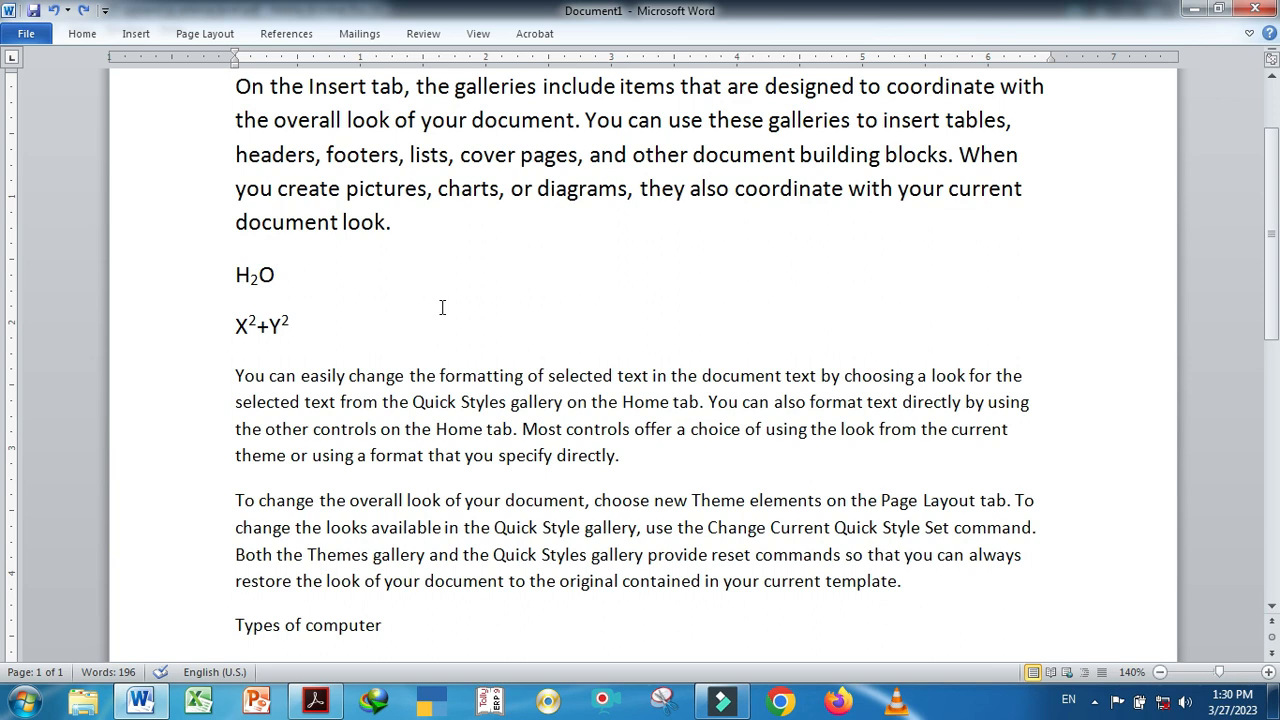
Show and hide the ribbon repeatedly, ending with it expanded on the Page Layout commands
{"action": "key", "text": "ctrl+F1"}
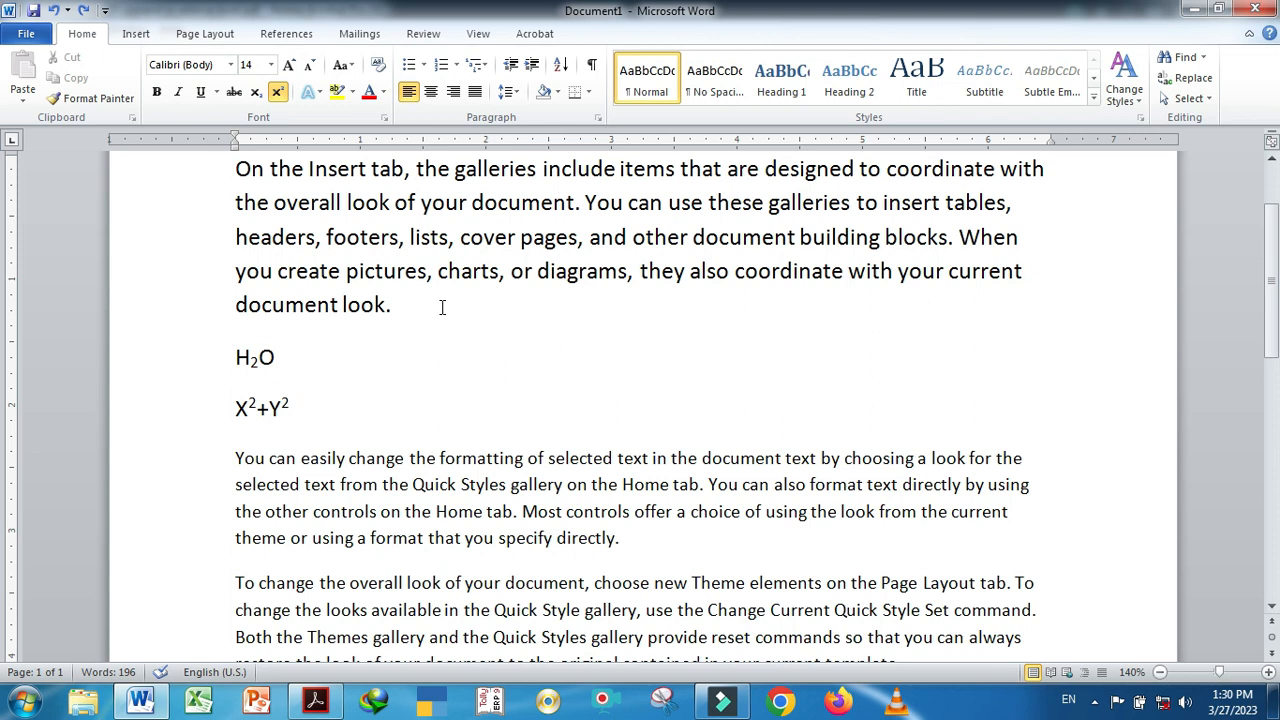
{"action": "key", "text": "ctrl+F1"}
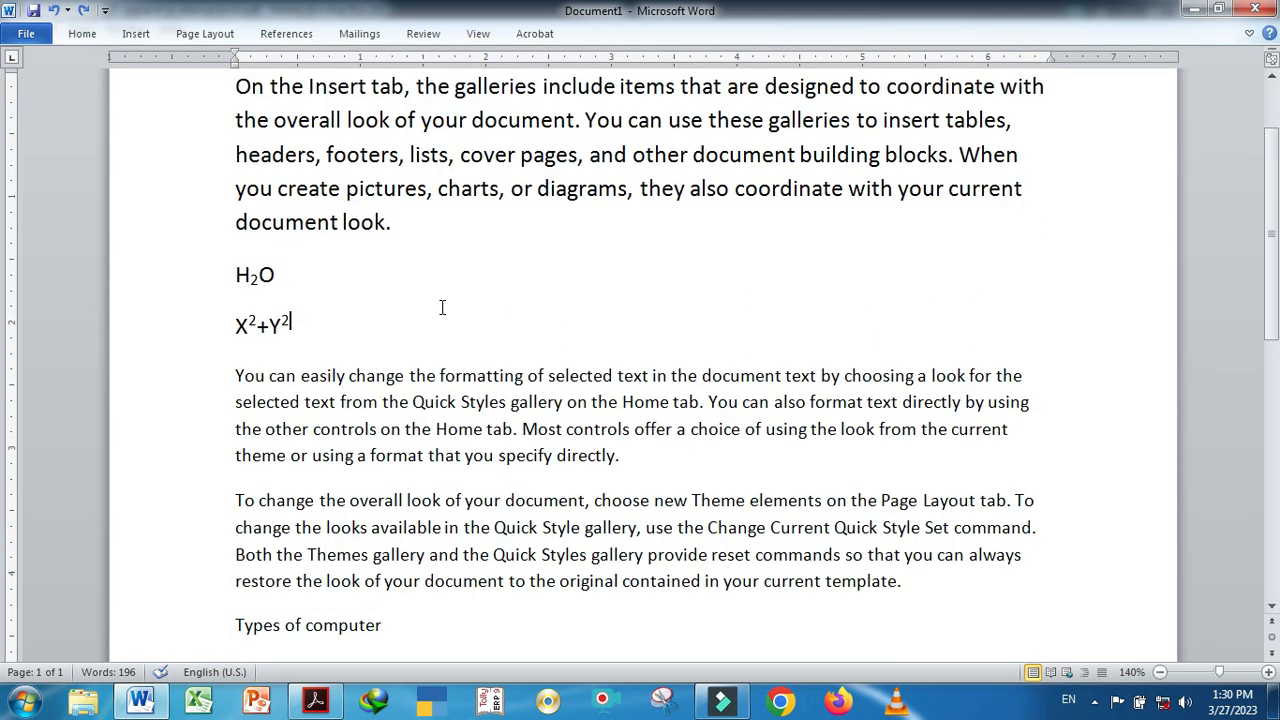
{"action": "key", "text": "ctrl+F1"}
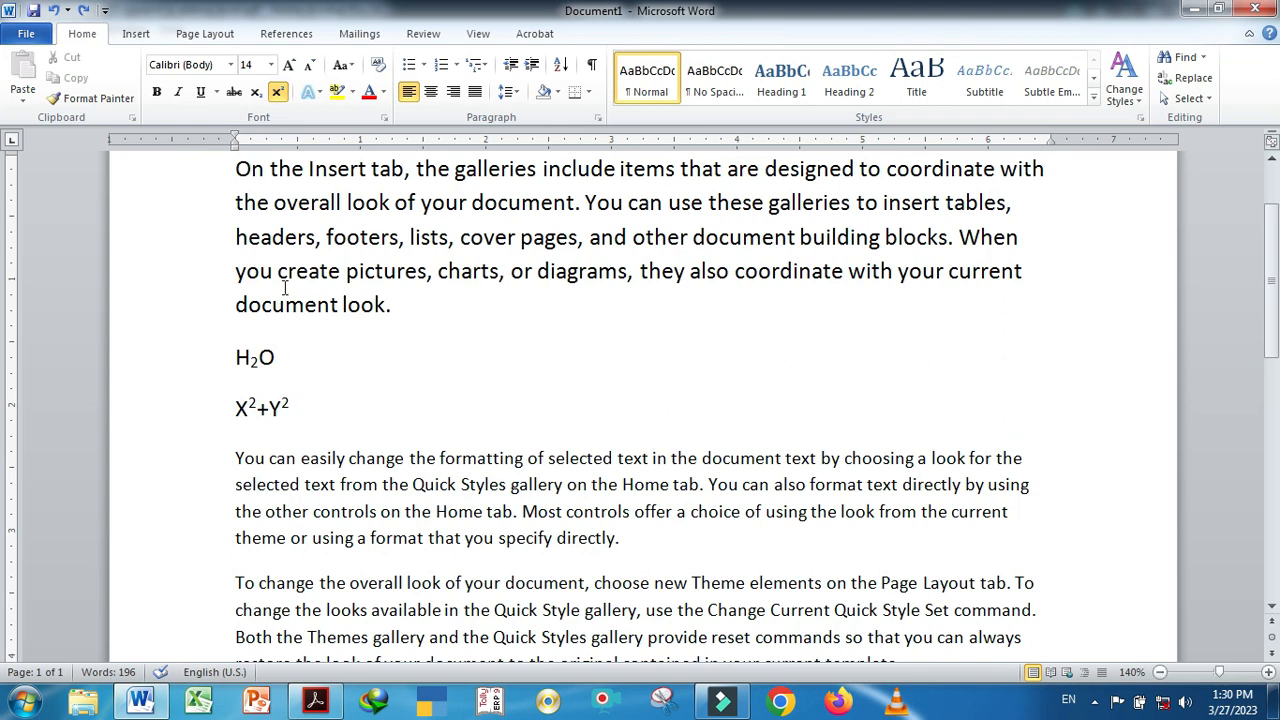
{"action": "left_click", "coordinate": [208, 40]}
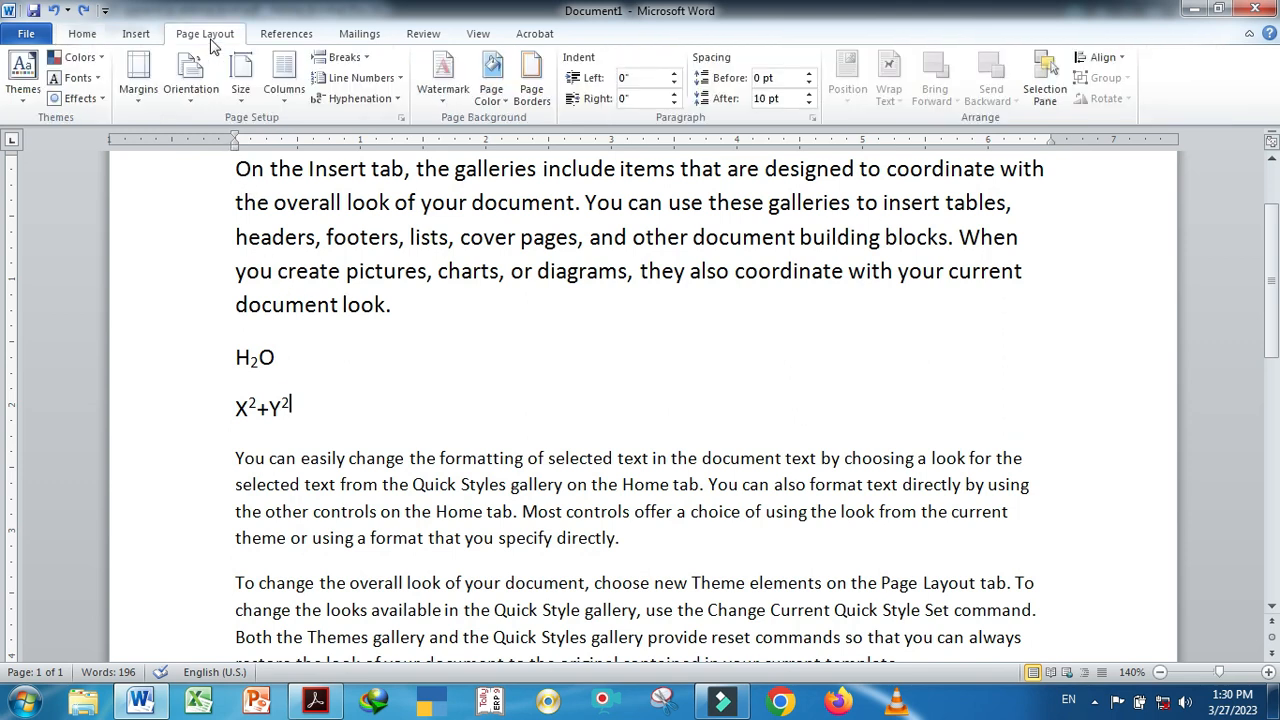
{"action": "double_click", "coordinate": [210, 40]}
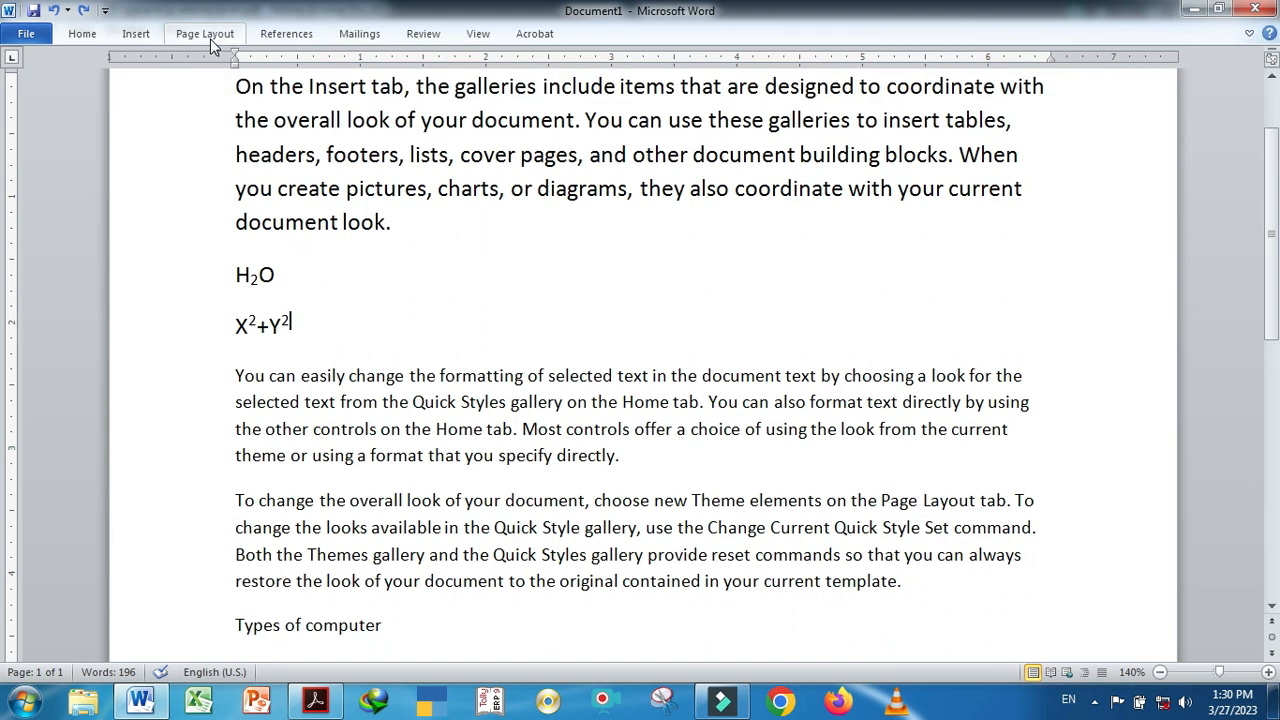
{"action": "double_click", "coordinate": [210, 39]}
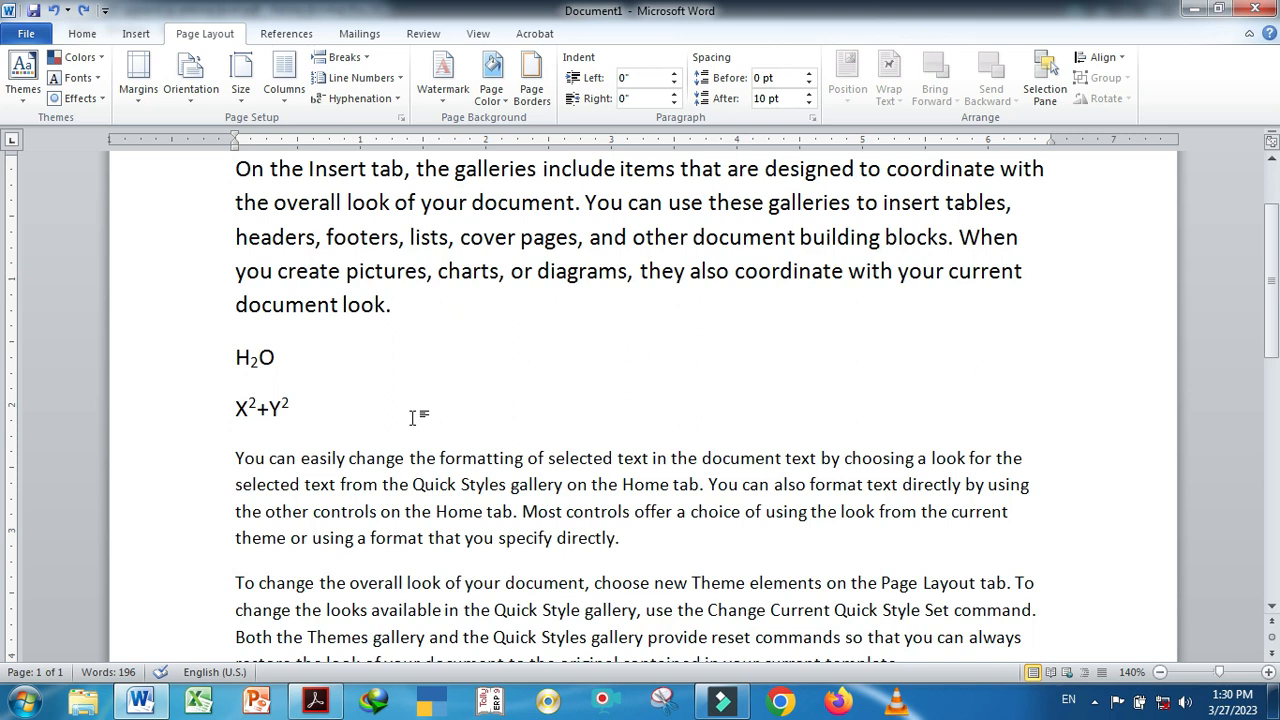
Check the print preview shortcut in the PDF, return to Word and view the document's print preview briefly
{"action": "key", "text": "alt+Tab"}
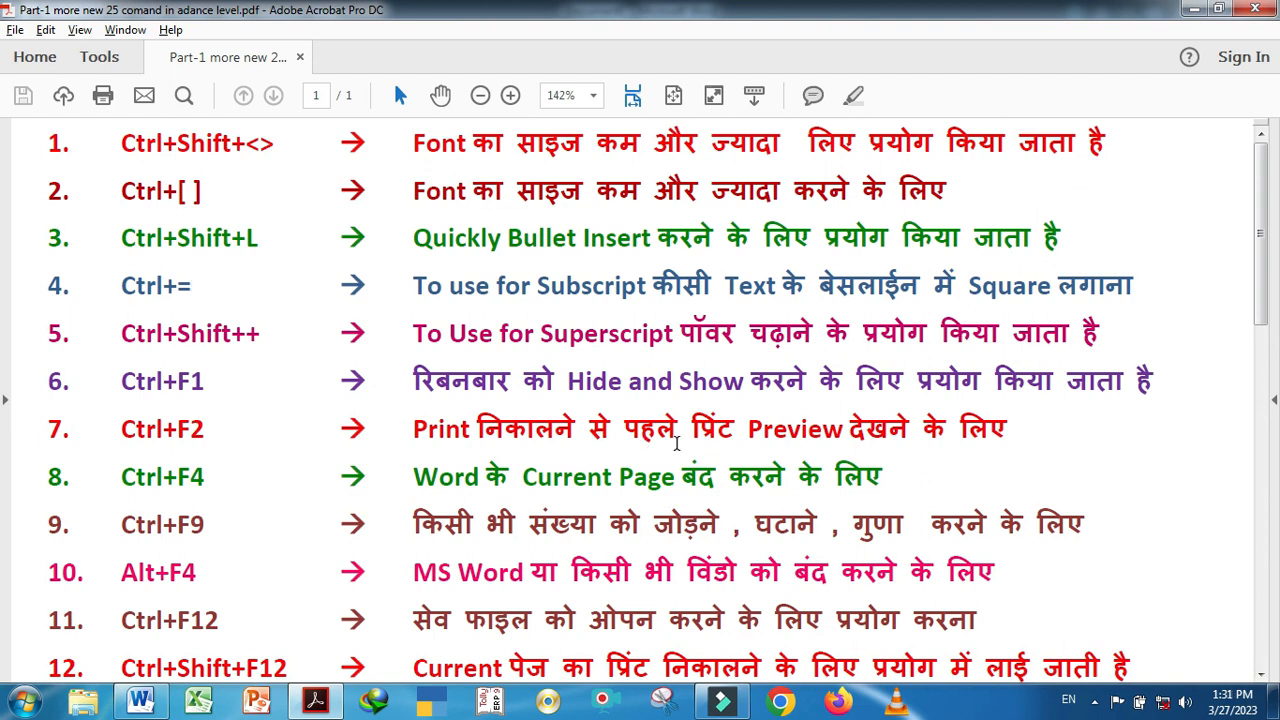
{"action": "key", "text": "alt+Tab"}
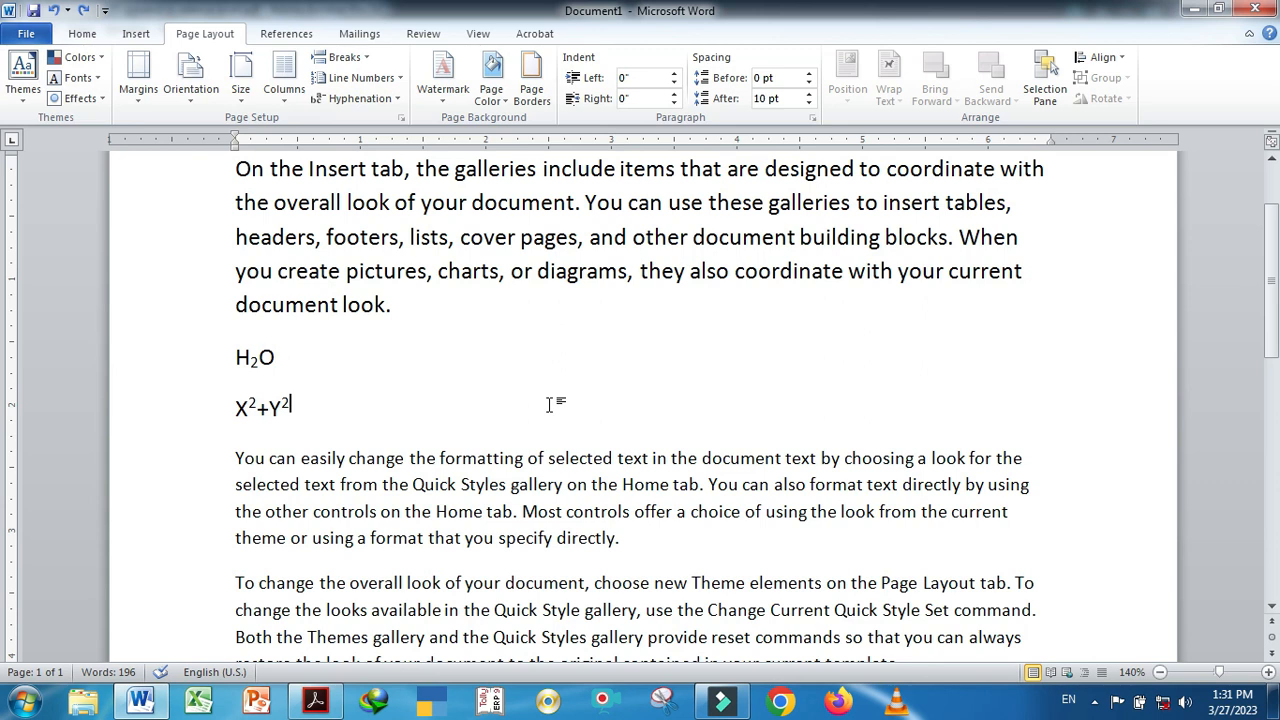
{"action": "scroll", "coordinate": [458, 416], "scroll_direction": "up", "scroll_amount": 1}
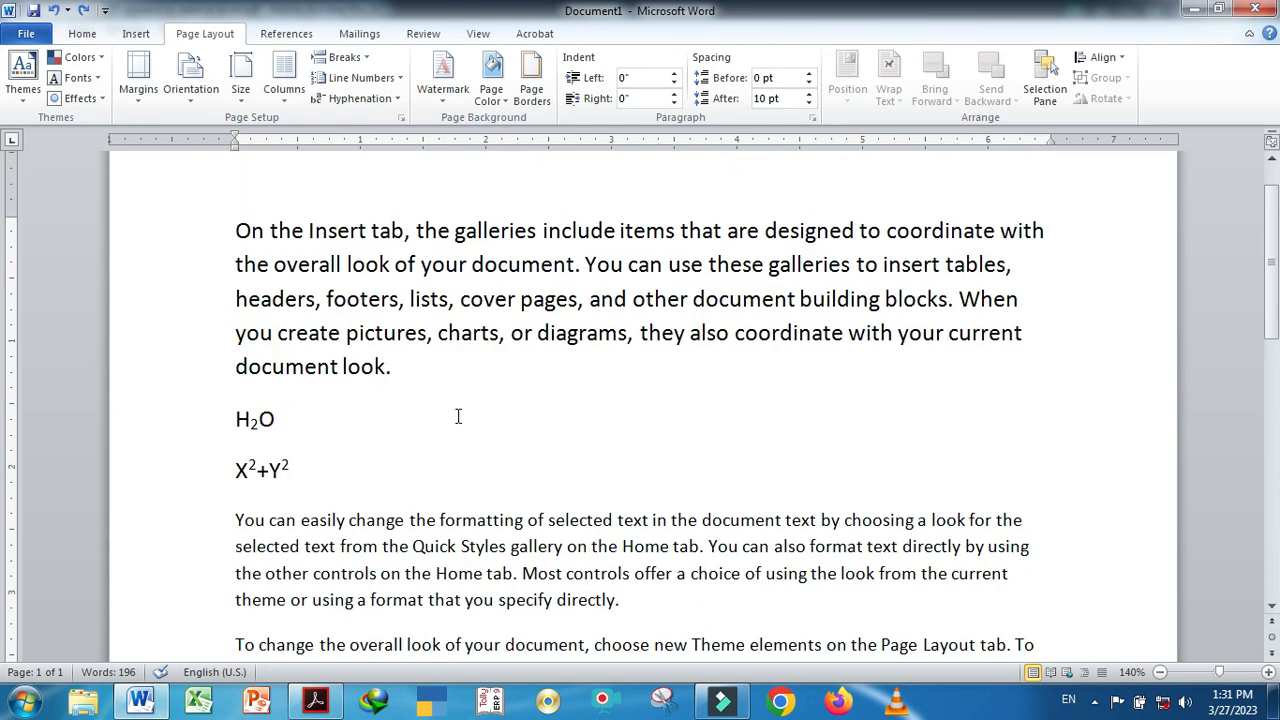
{"action": "key", "text": "ctrl+p"}
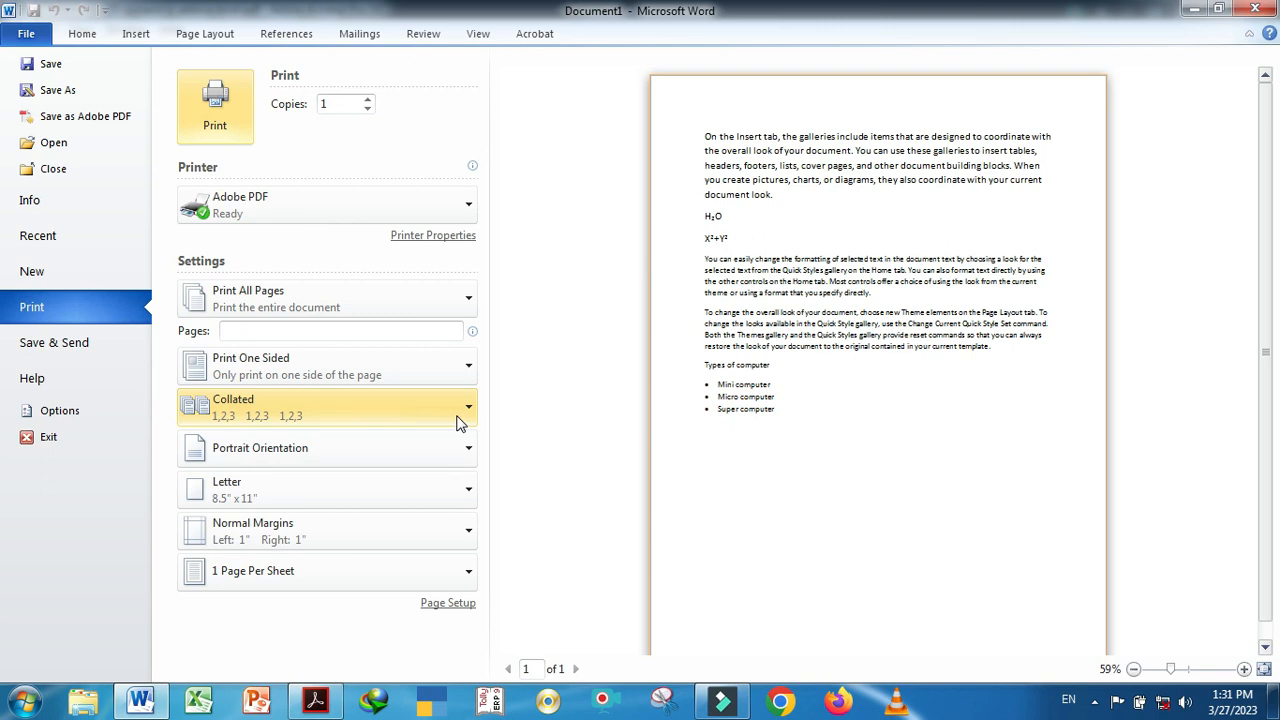
{"action": "key", "text": "Escape"}
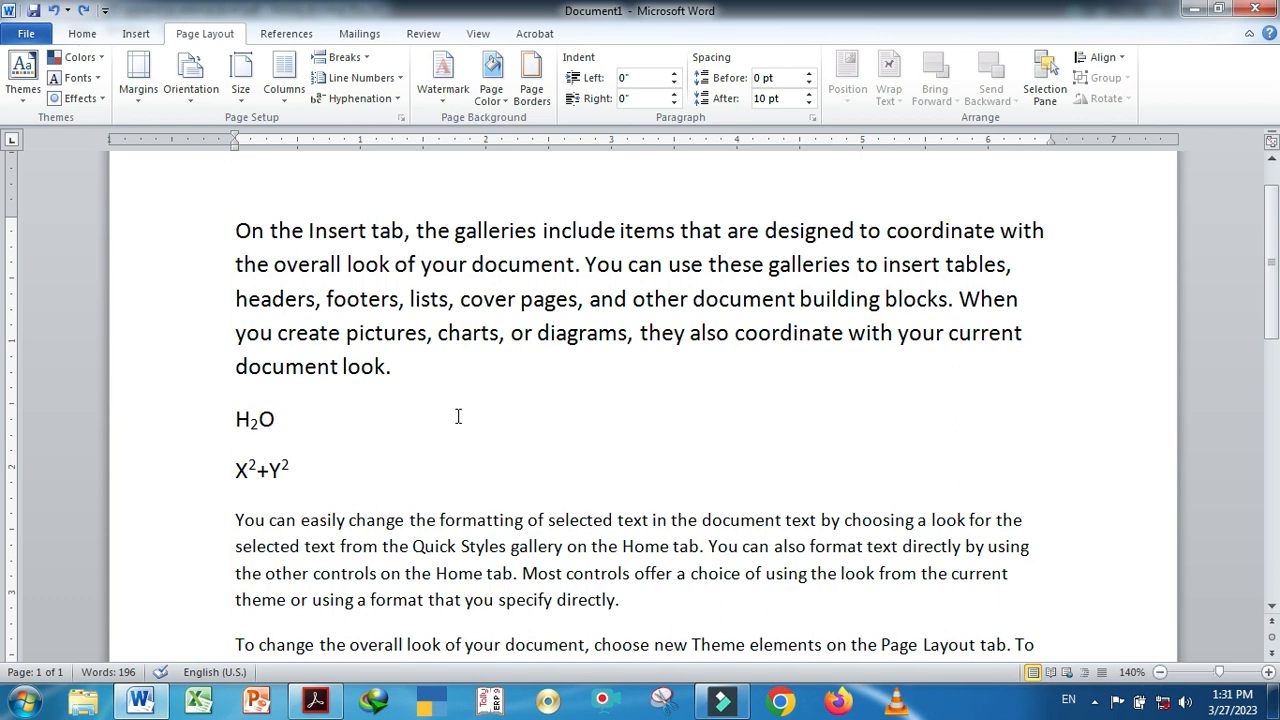
Reopen the print preview, enlarge the page to 81% to inspect it, and return to the document
{"action": "key", "text": "ctrl+p"}
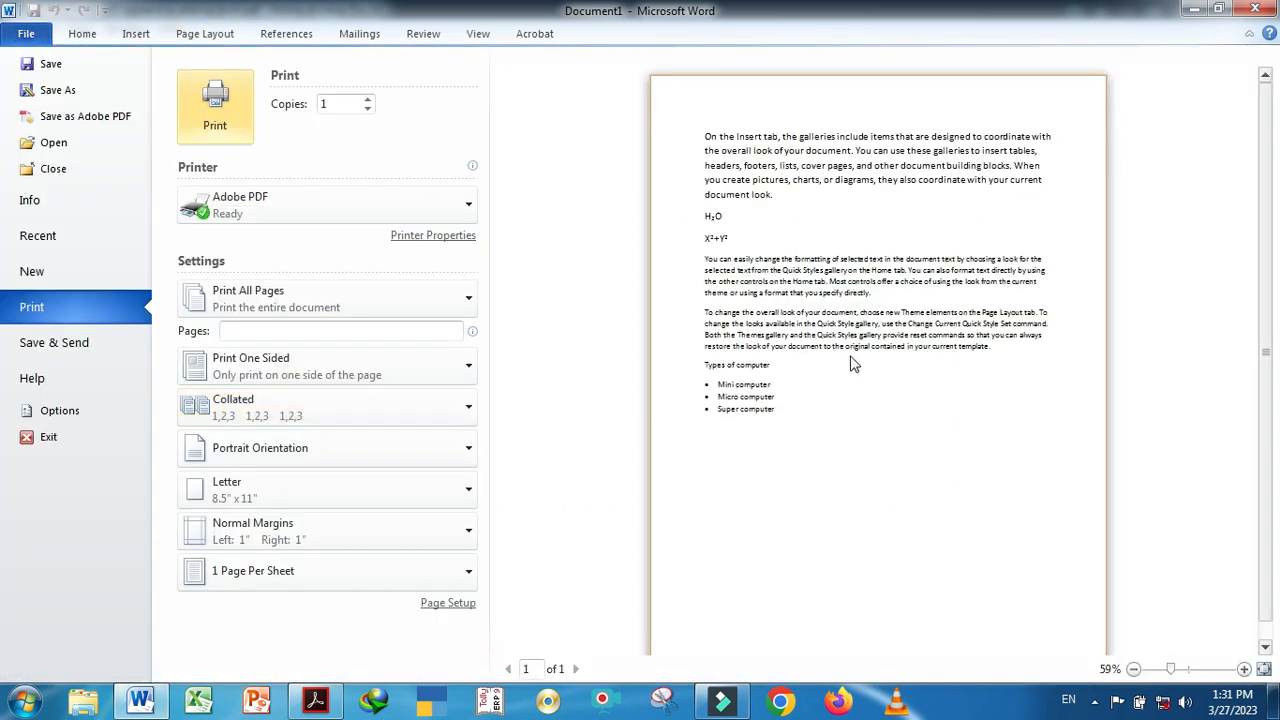
{"action": "left_click", "coordinate": [1176, 670]}
{"action": "left_click_drag", "start_coordinate": [1178, 672], "coordinate": [1185, 675]}
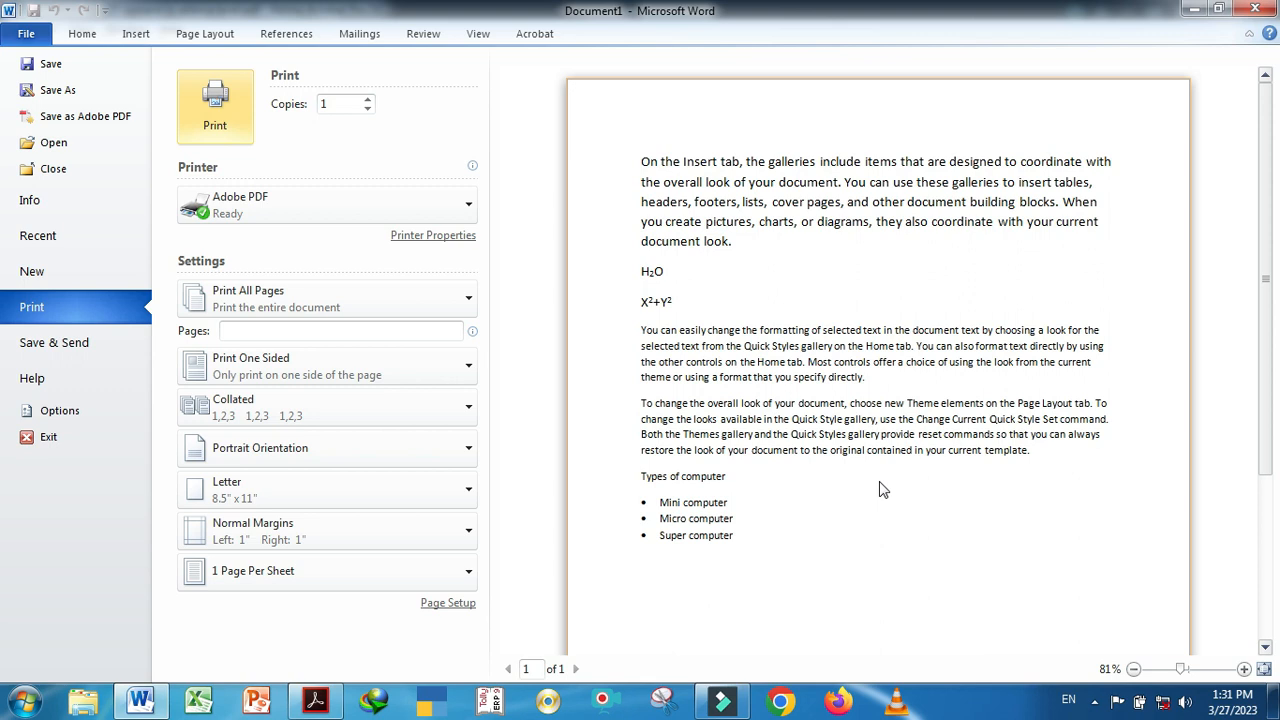
{"action": "key", "text": "Escape"}
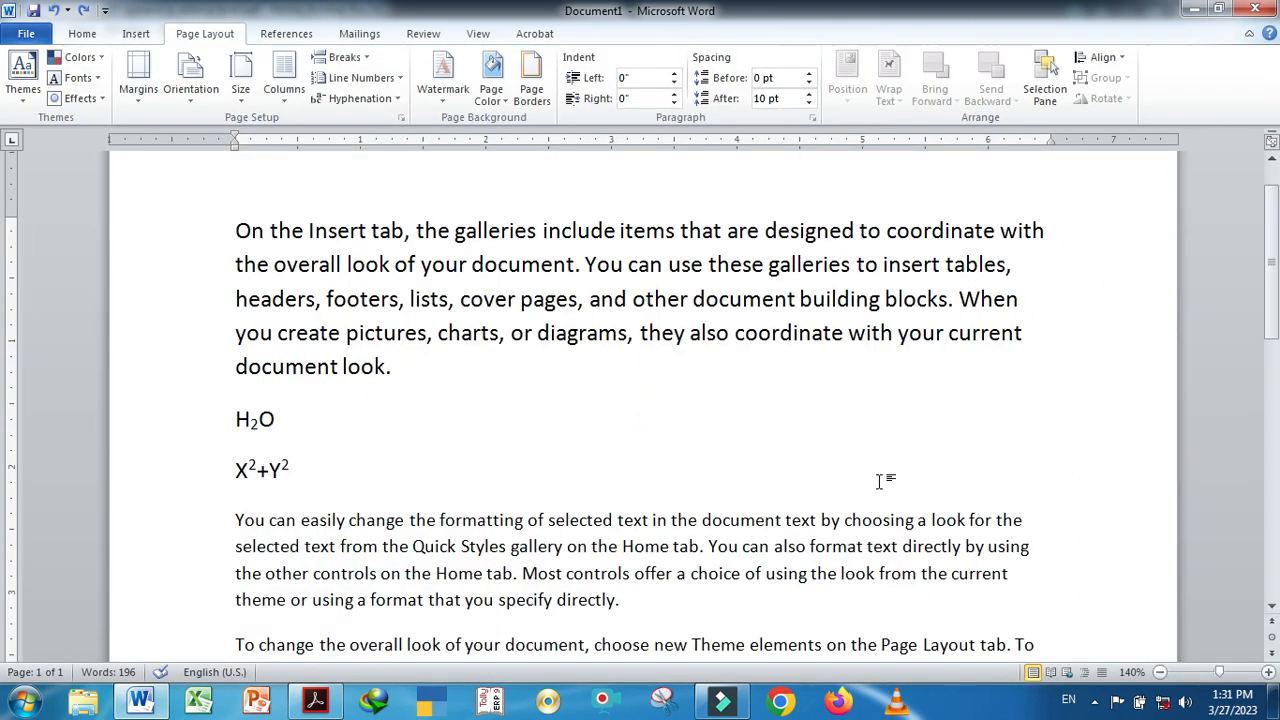
Check the document-closing shortcut in the PDF, return to Word and close Document1 without saving the changes
{"action": "key", "text": "alt+Tab"}
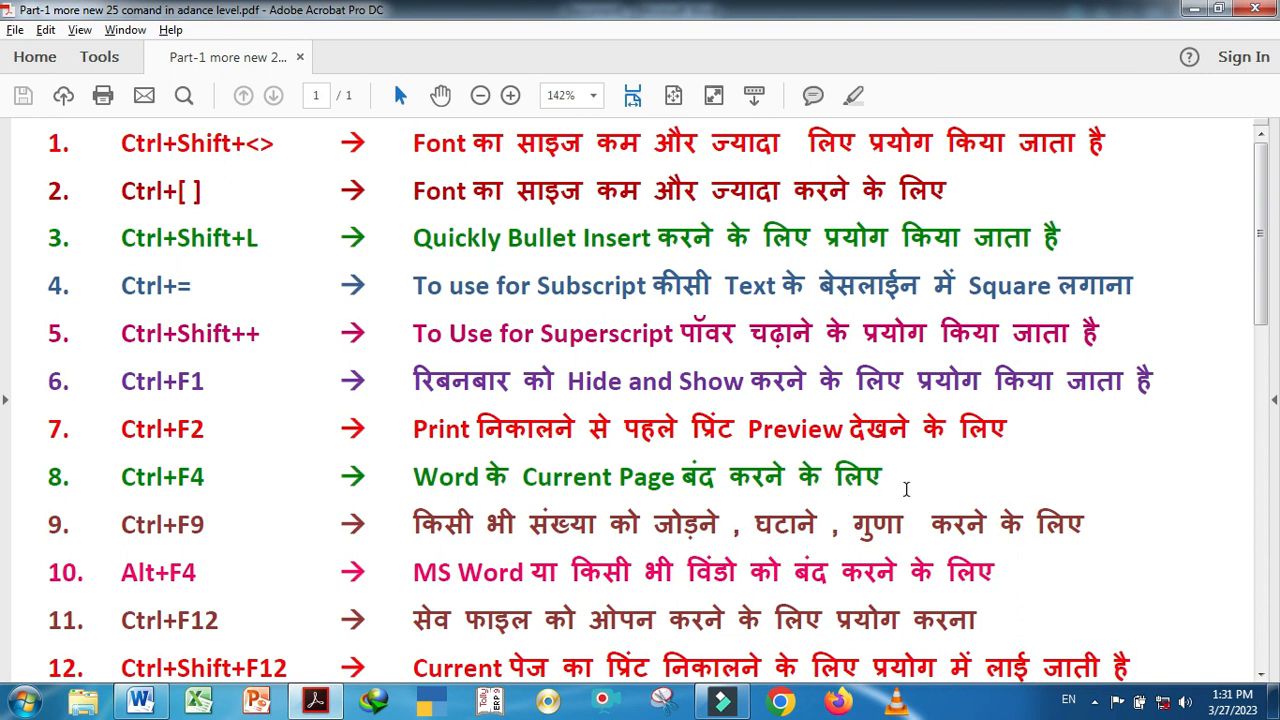
{"action": "key", "text": "alt+Tab"}
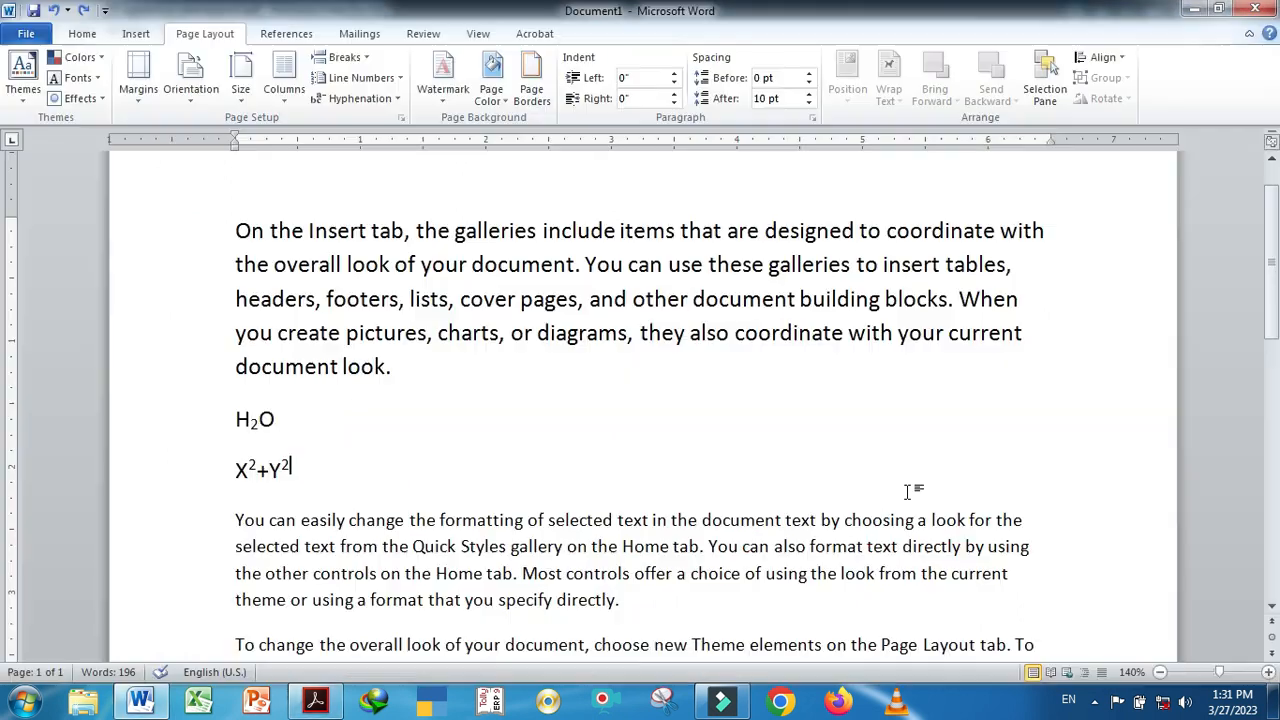
{"action": "scroll", "coordinate": [545, 440], "scroll_direction": "down", "scroll_amount": 2}
{"action": "scroll", "coordinate": [556, 433], "scroll_direction": "up", "scroll_amount": 3}
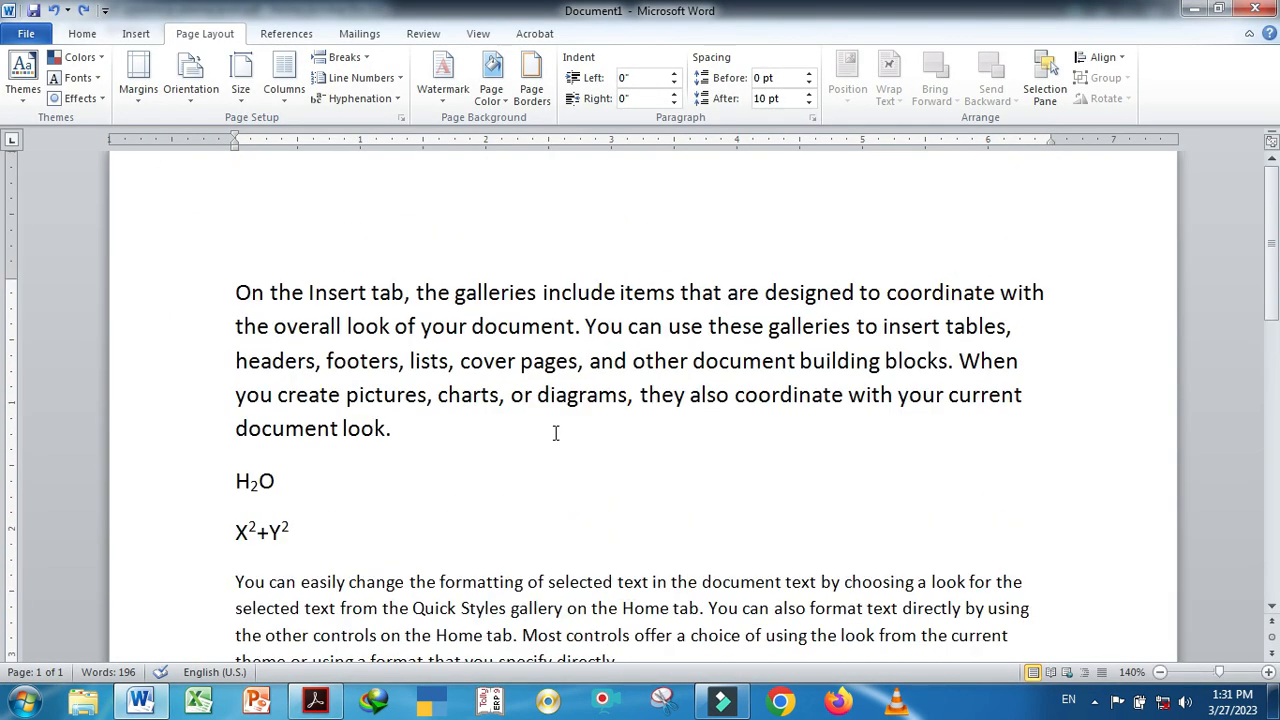
{"action": "key", "text": "alt+F4"}
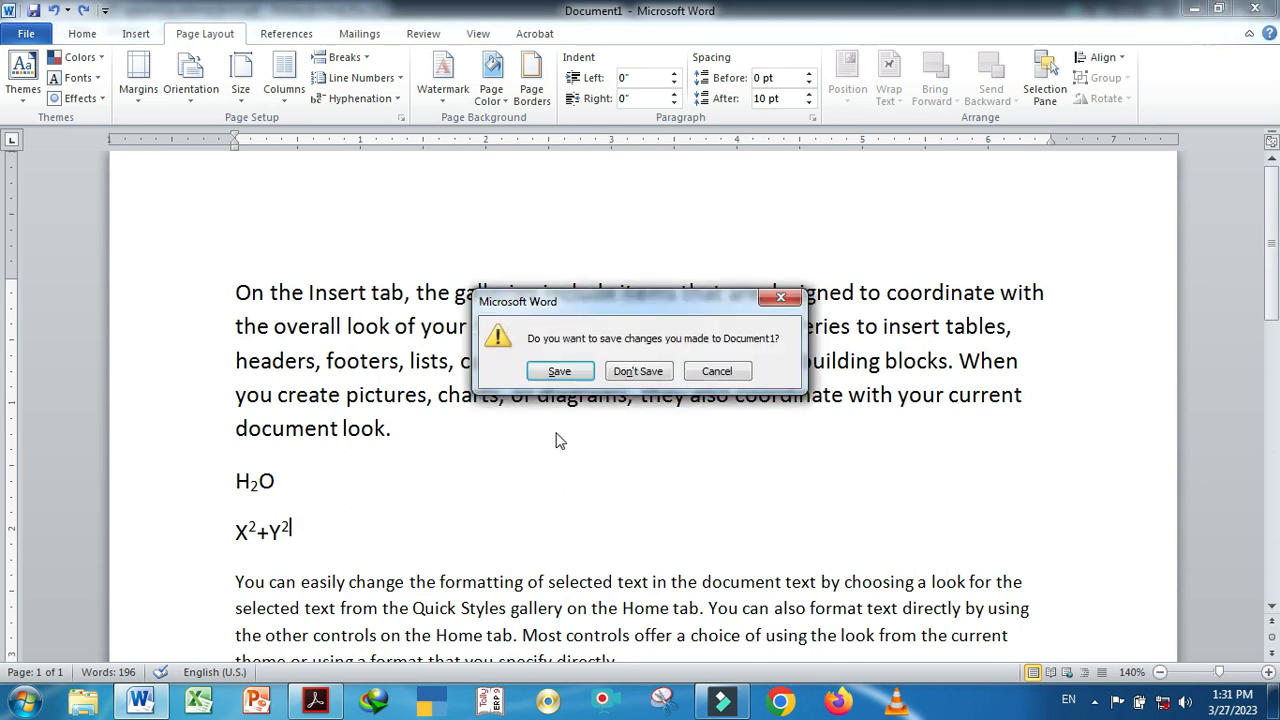
{"action": "mouse_move", "coordinate": [612, 310]}
{"action": "left_mouse_down"}
{"action": "mouse_move", "coordinate": [608, 345]}
{"action": "mouse_move", "coordinate": [616, 320]}
{"action": "left_mouse_up"}
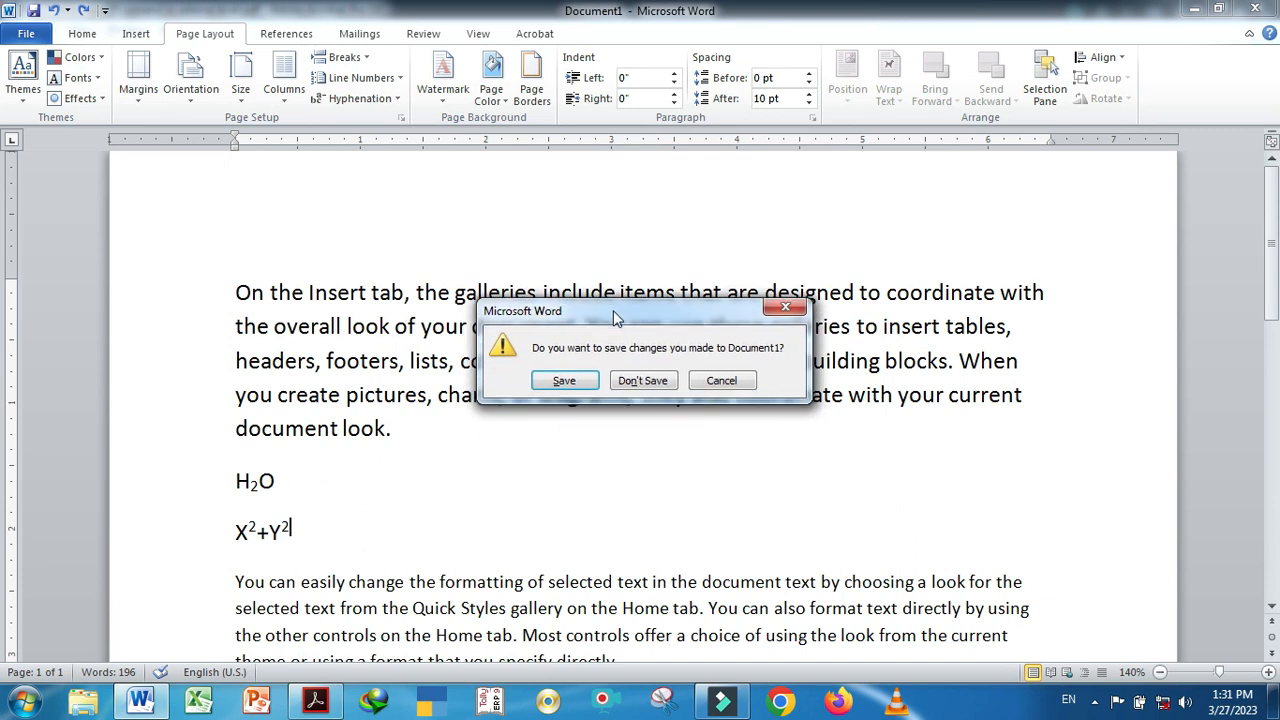
{"action": "left_click", "coordinate": [645, 383]}
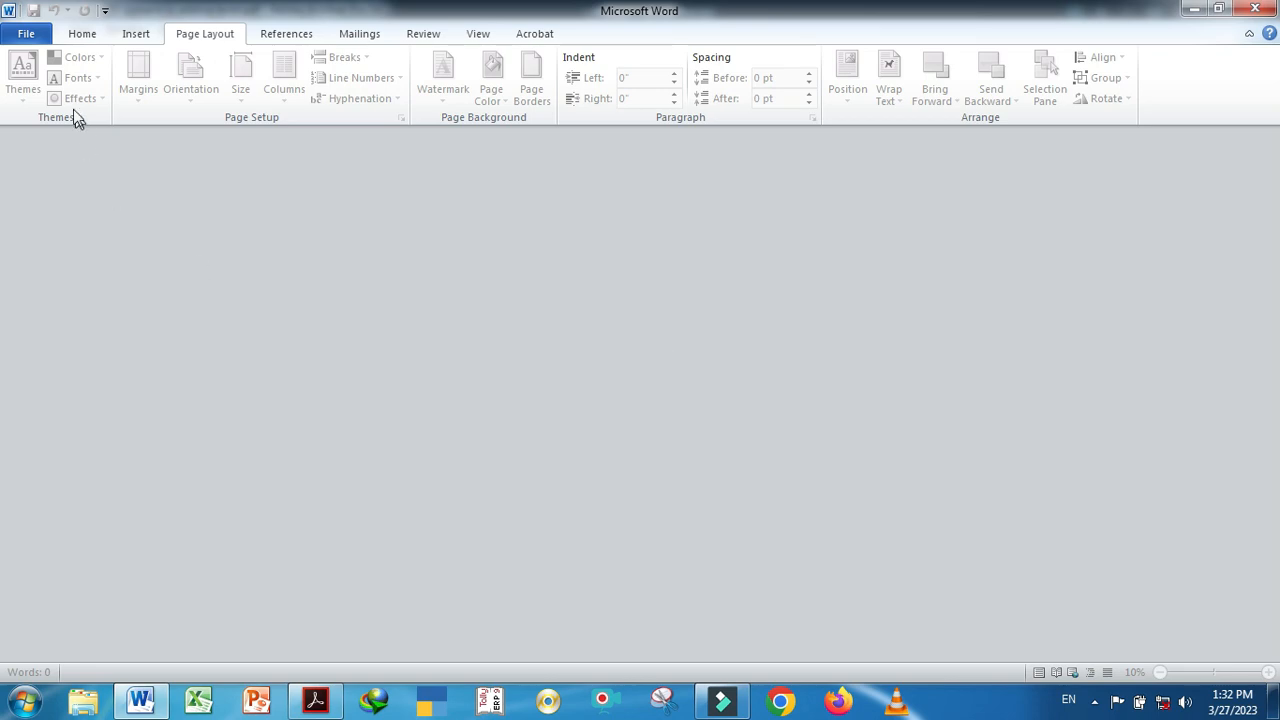
Open the recent file Advance Excel Question and Answer.docx, look through its pages and close the document
{"action": "left_click", "coordinate": [33, 38]}
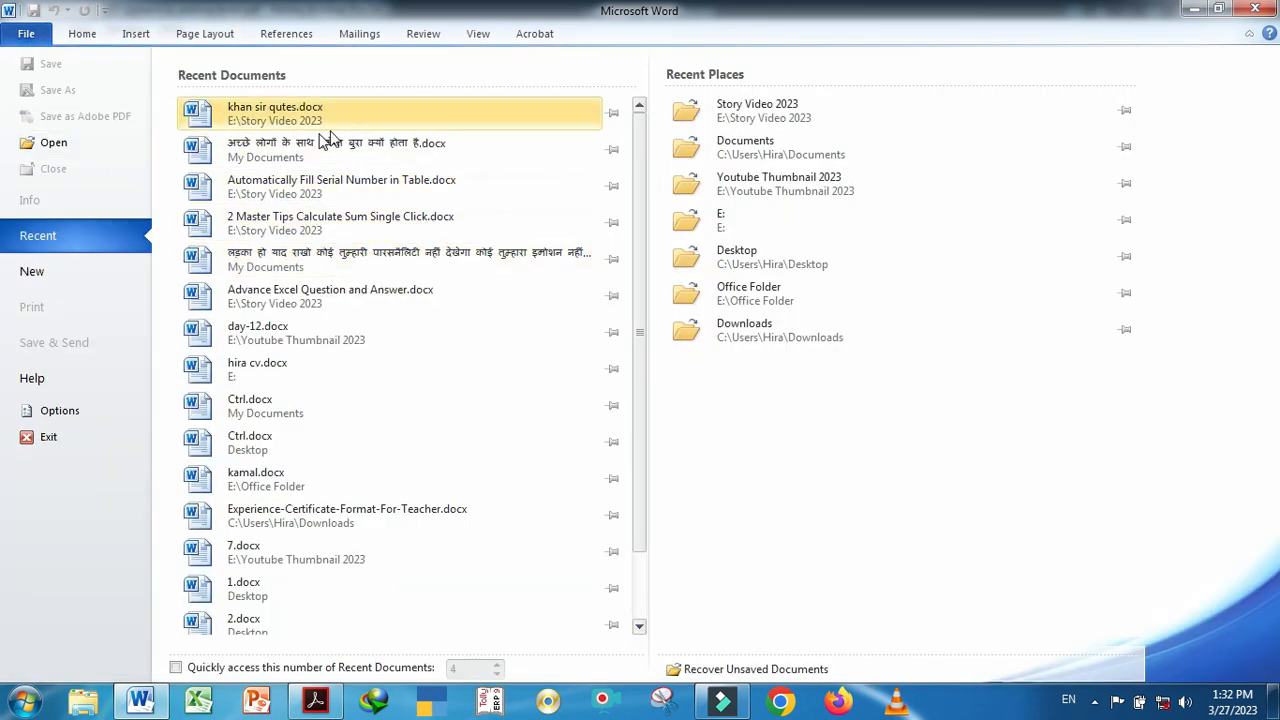
{"action": "left_click", "coordinate": [386, 295]}
{"action": "scroll", "coordinate": [576, 385], "scroll_direction": "down", "scroll_amount": 2}
{"action": "scroll", "coordinate": [576, 385], "scroll_direction": "down", "scroll_amount": 20}
{"action": "scroll", "coordinate": [567, 398], "scroll_direction": "up", "scroll_amount": 20}
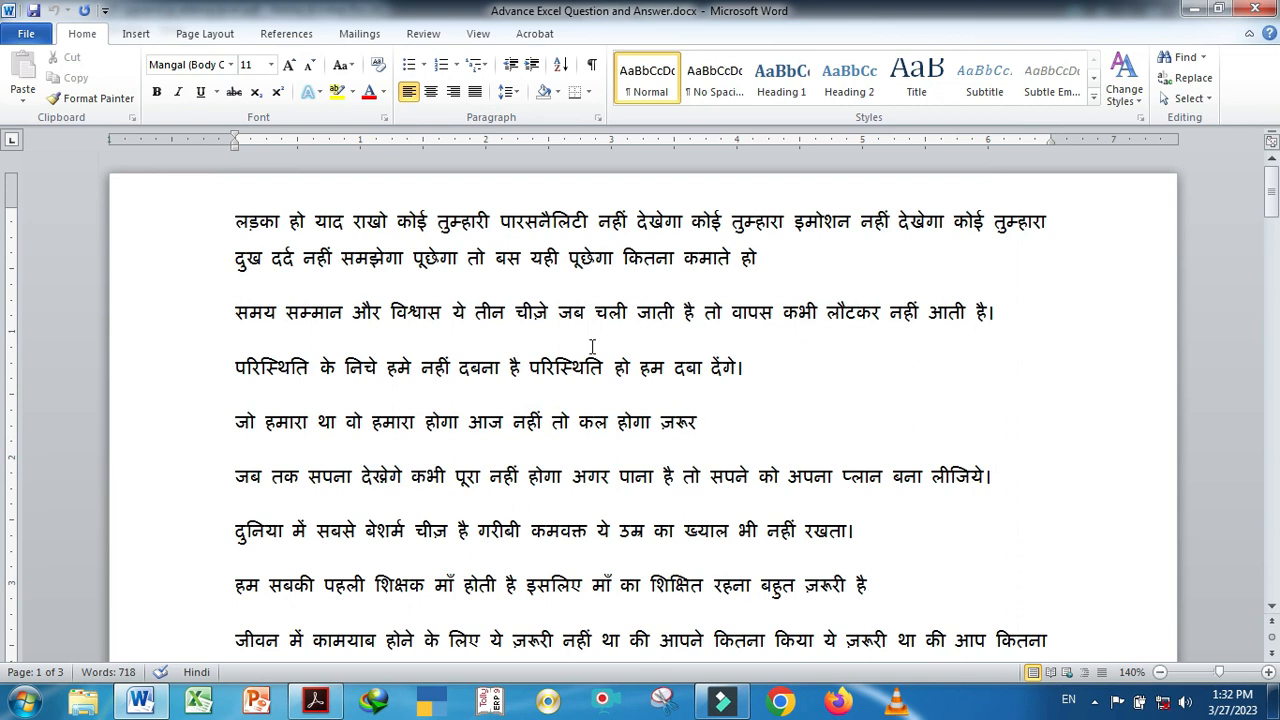
{"action": "key", "text": "ctrl+w"}
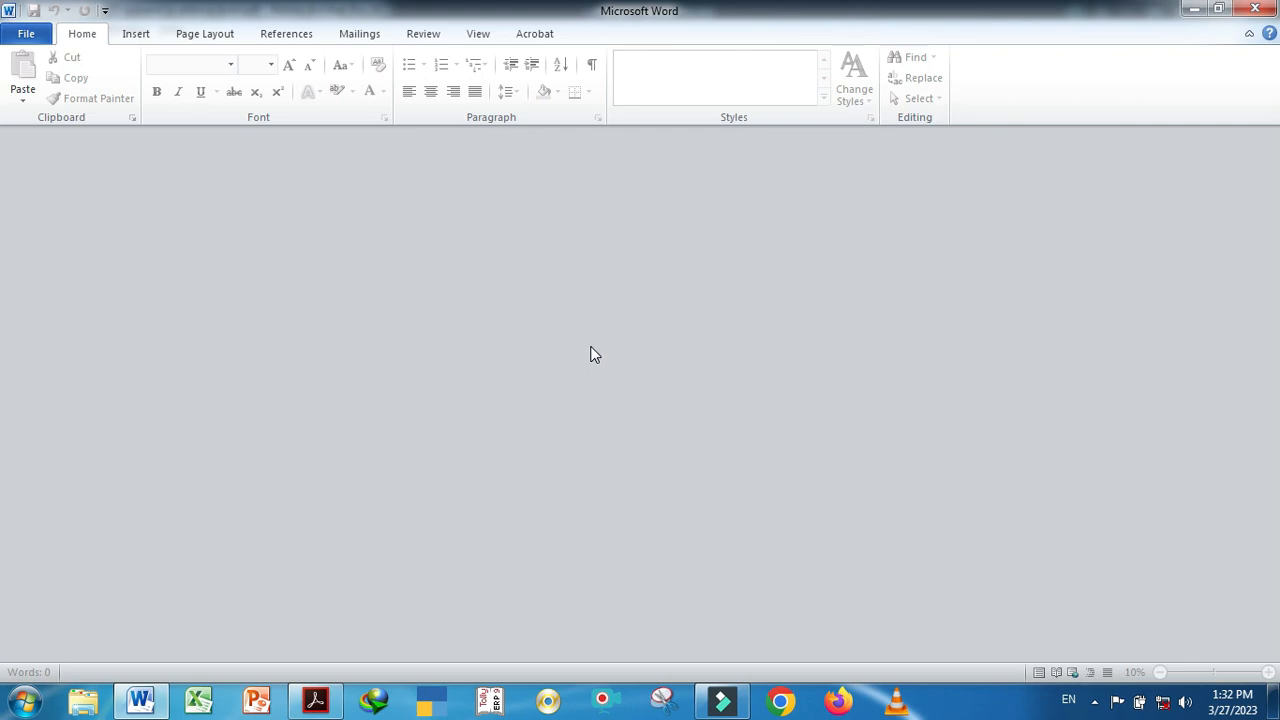
Create a new blank document and fill it with sample paragraphs using =rand()
{"action": "key", "text": "ctrl+n"}
{"action": "type", "text": "=rand"}
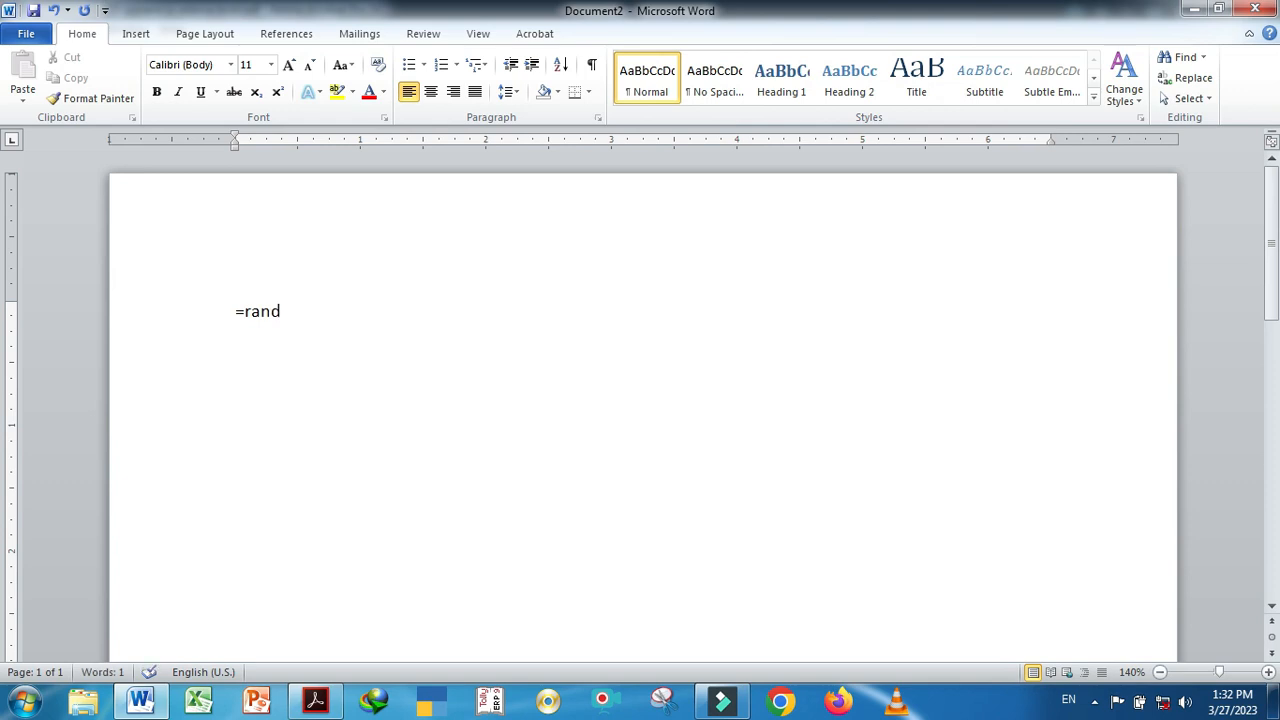
{"action": "type", "text": "()"}
{"action": "key", "text": "Return"}
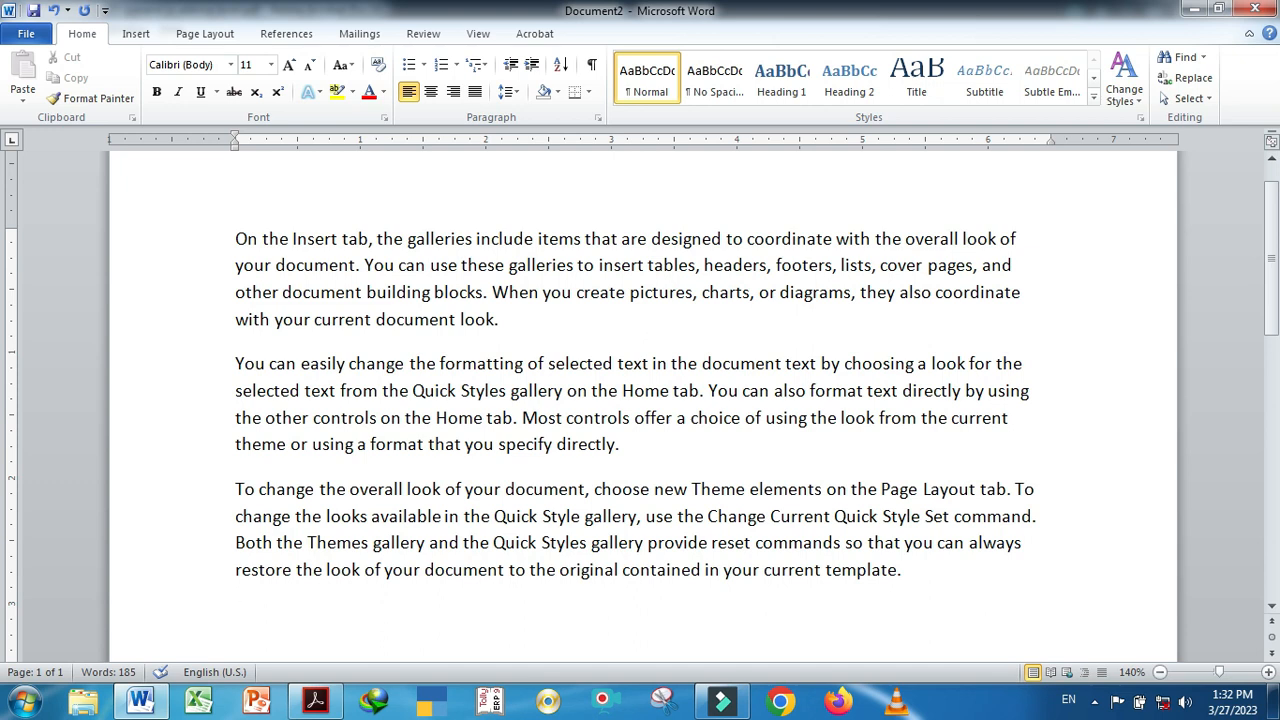
Check the calculation shortcut, item 9 of the PDF list, and return to the end of the sample text in Word
{"action": "key", "text": "alt+Tab"}
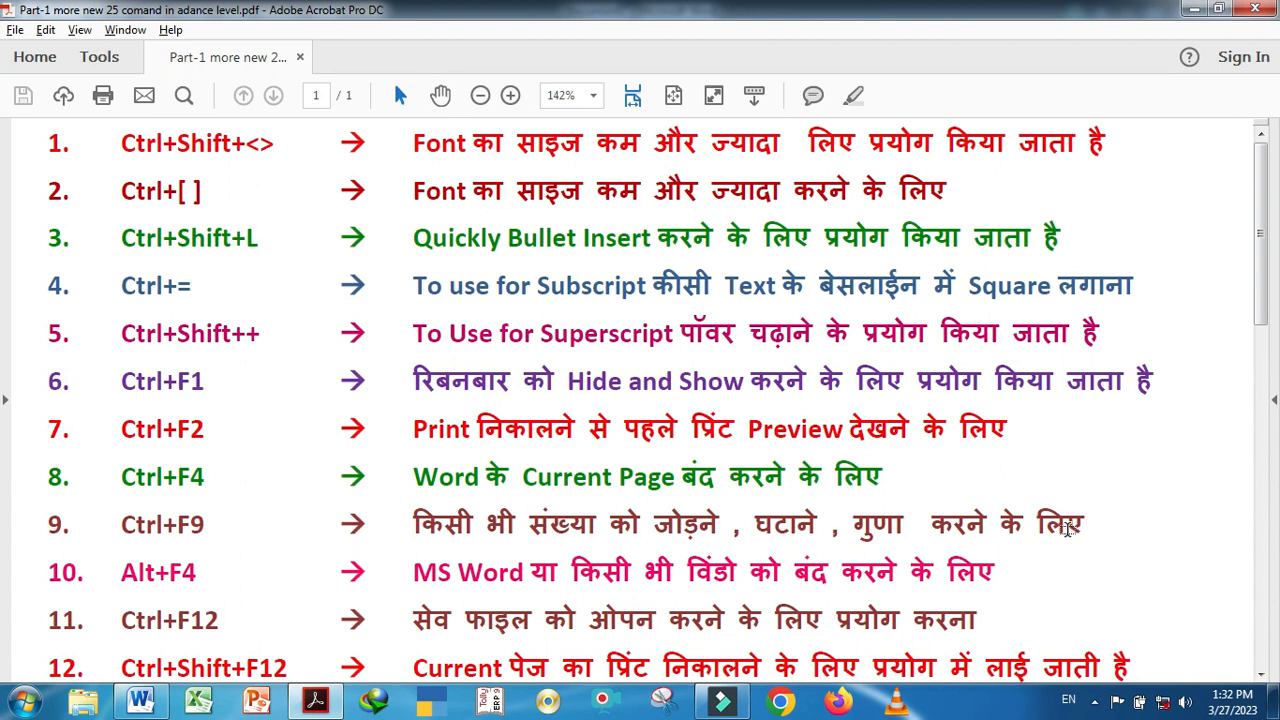
{"action": "key", "text": "alt+Tab"}
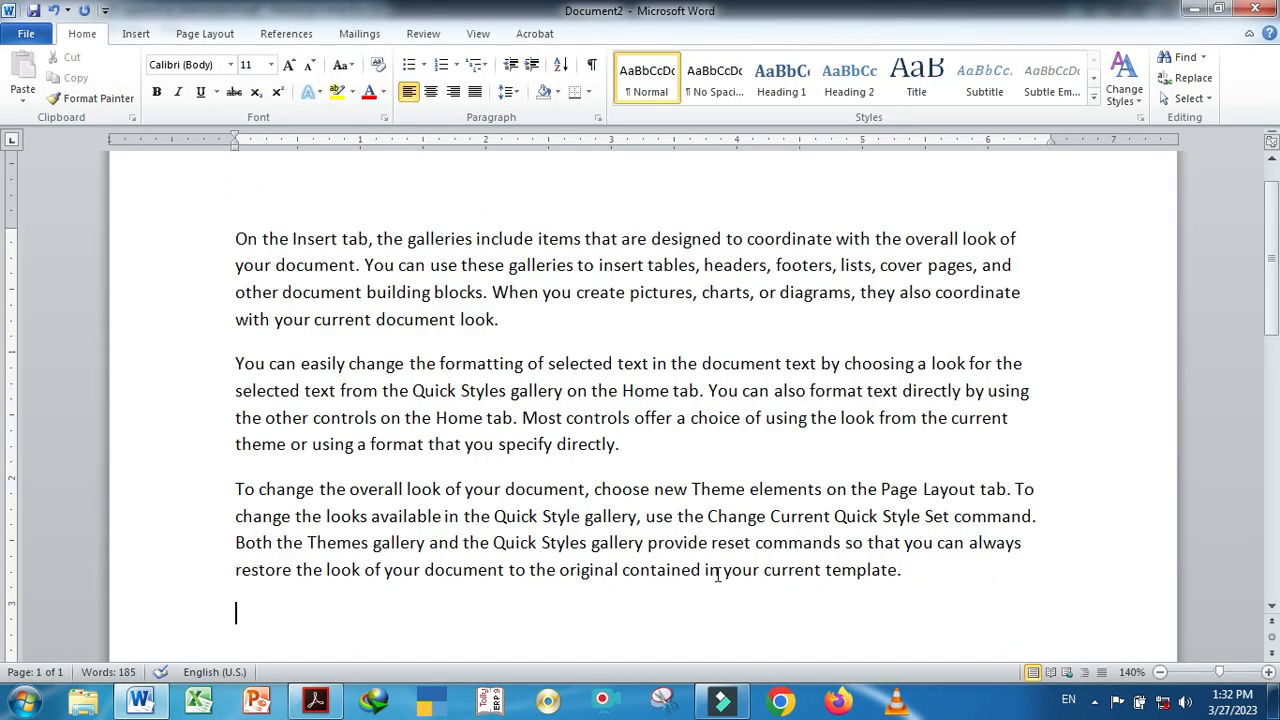
{"action": "scroll", "coordinate": [640, 592], "scroll_direction": "down", "scroll_amount": 1}
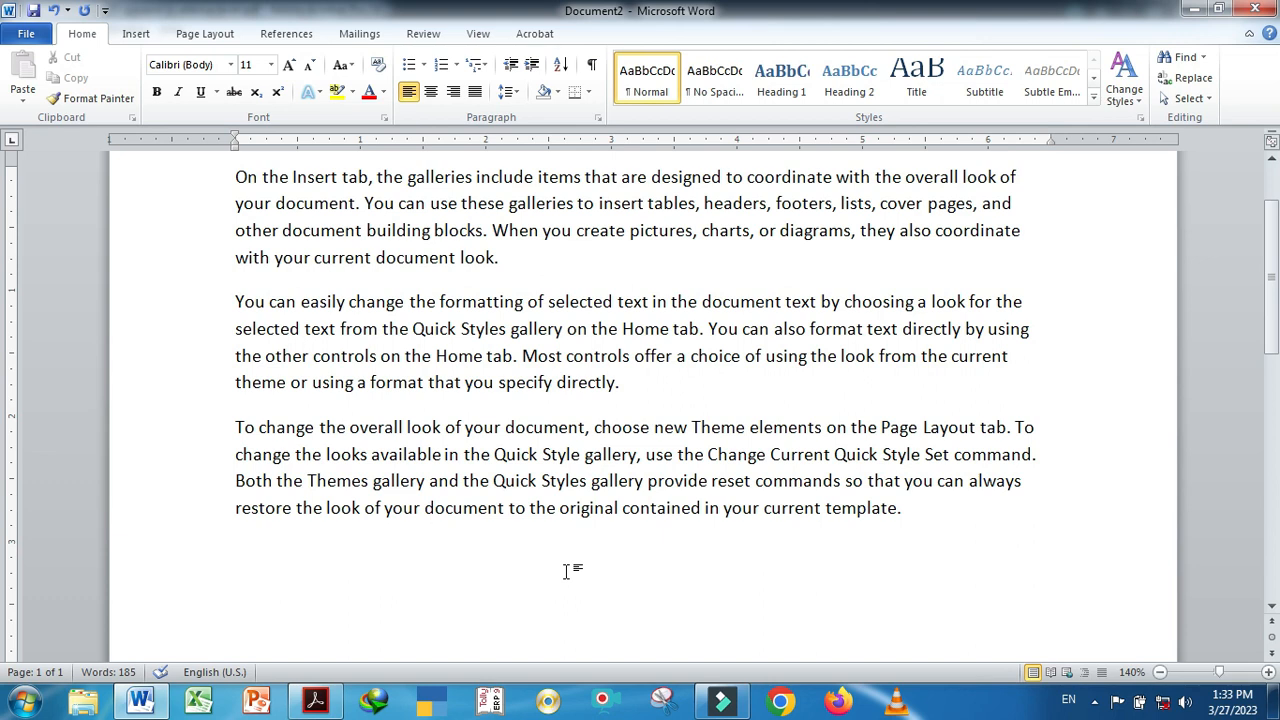
Insert a calculation field with =50+100 below the sample paragraphs and update it to its result
{"action": "key", "text": "ctrl+F9"}
{"action": "scroll", "coordinate": [478, 568], "scroll_direction": "up", "scroll_amount": 1, "text": "ctrl"}
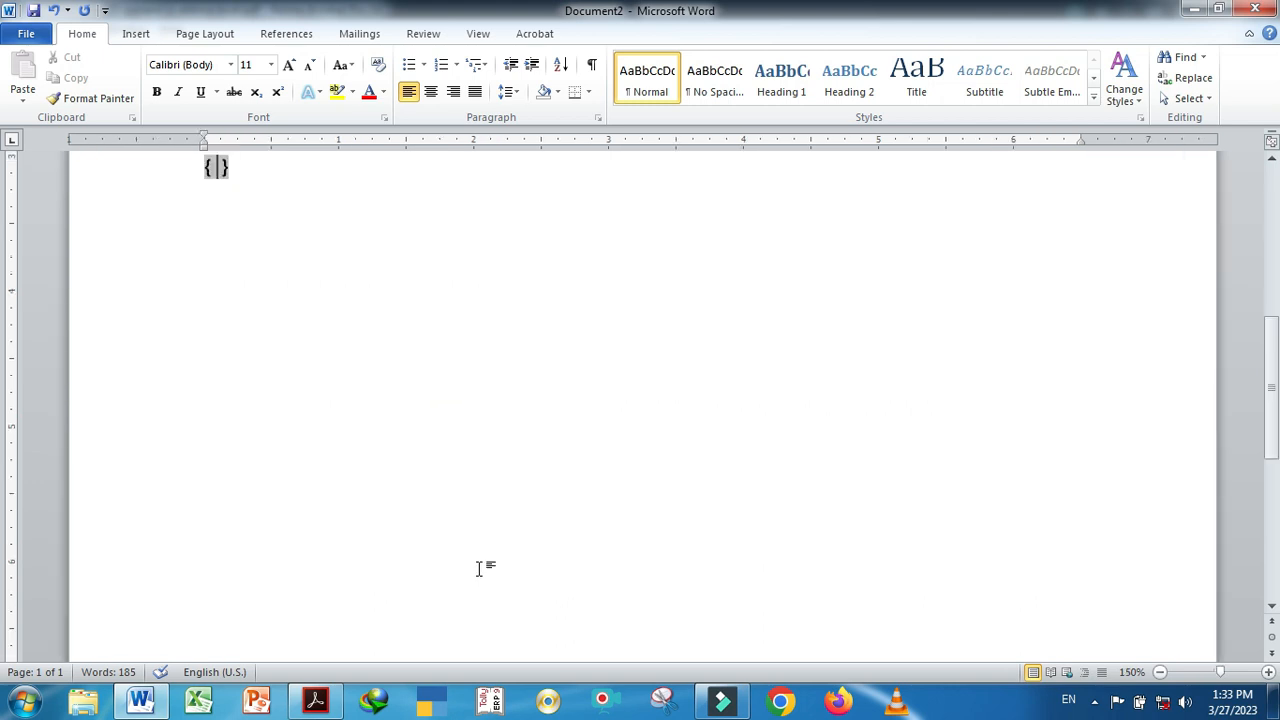
{"action": "scroll", "coordinate": [478, 568], "scroll_direction": "up", "scroll_amount": 3}
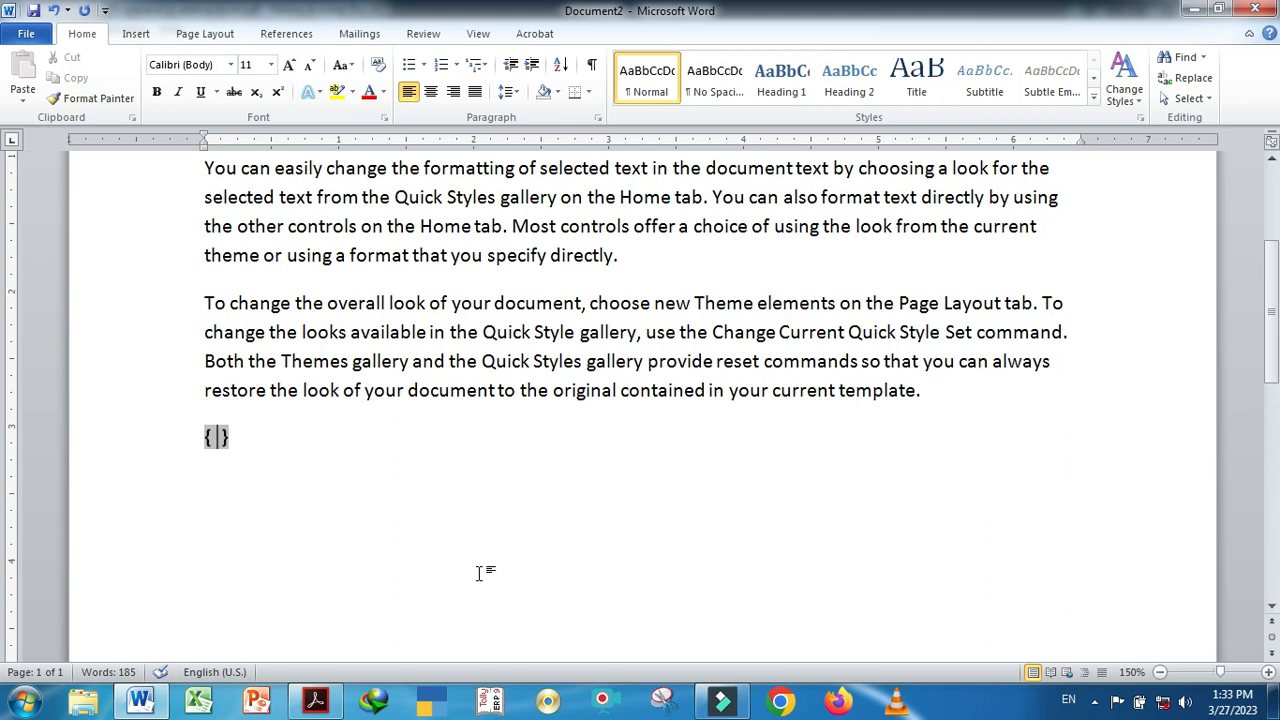
{"action": "type", "text": "="}
{"action": "type", "text": "50+ "}
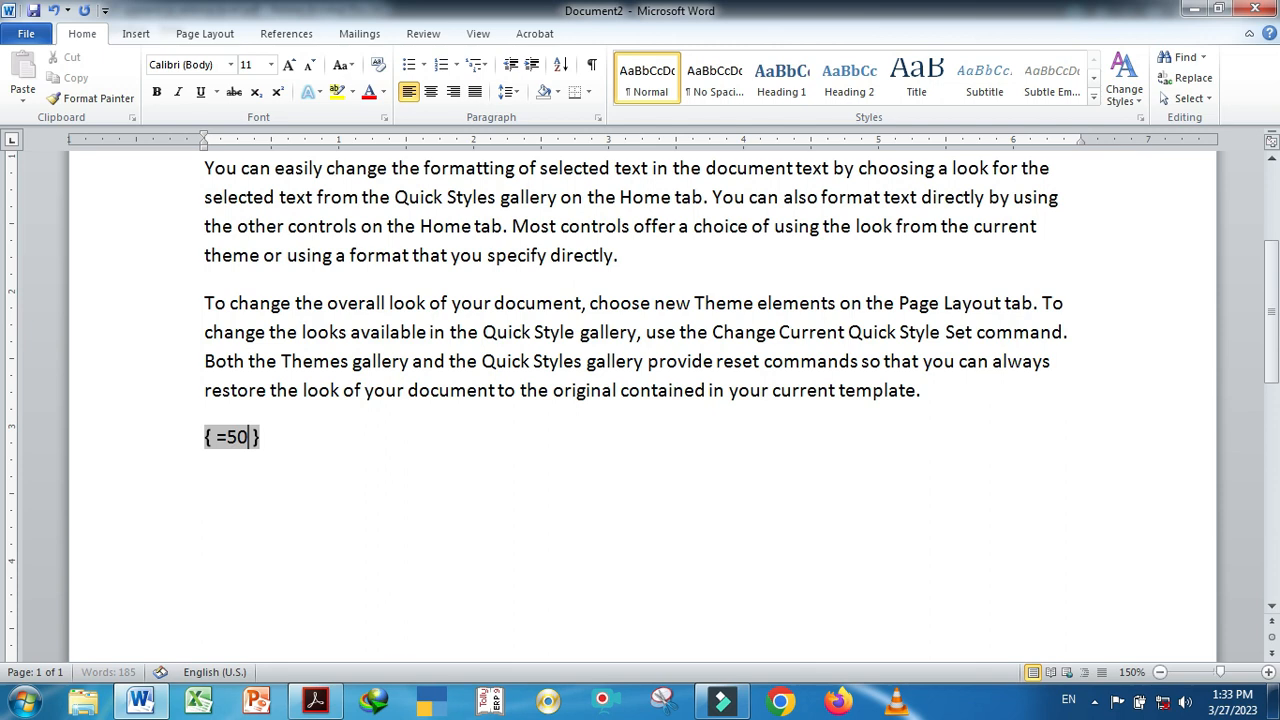
{"action": "type", "text": "100"}
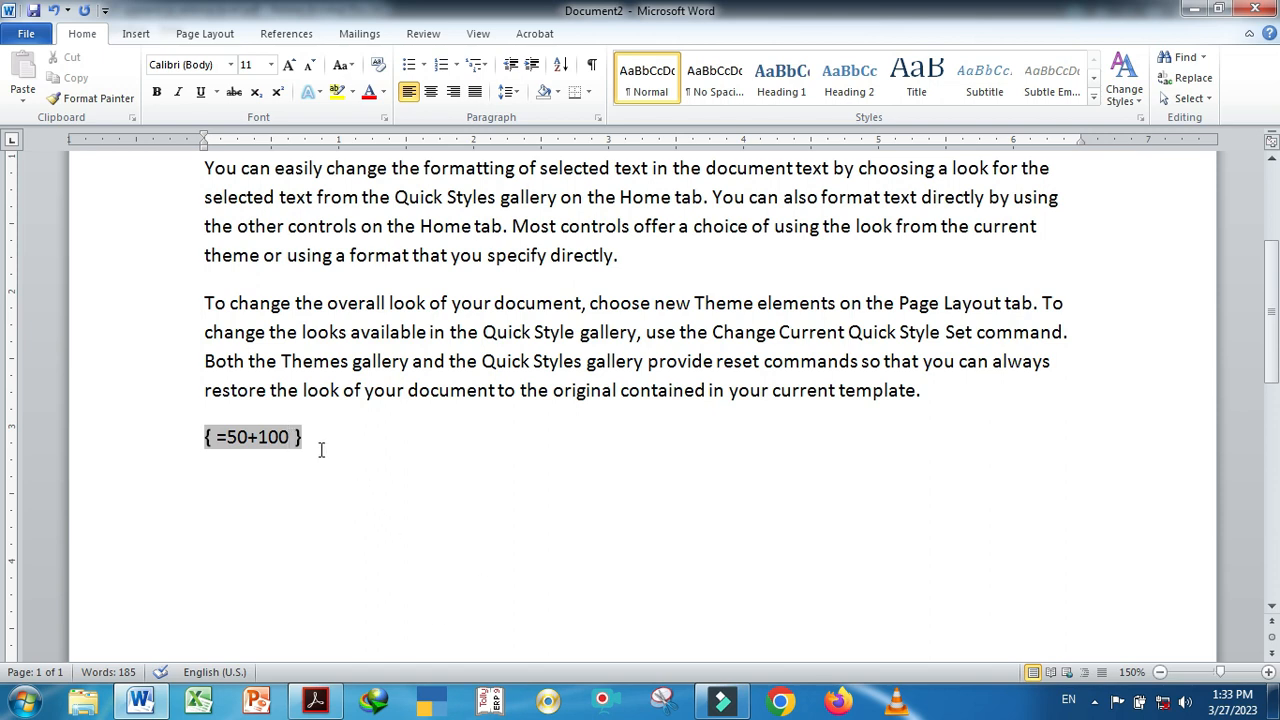
{"action": "right_click", "coordinate": [266, 436]}
{"action": "left_click", "coordinate": [320, 276]}
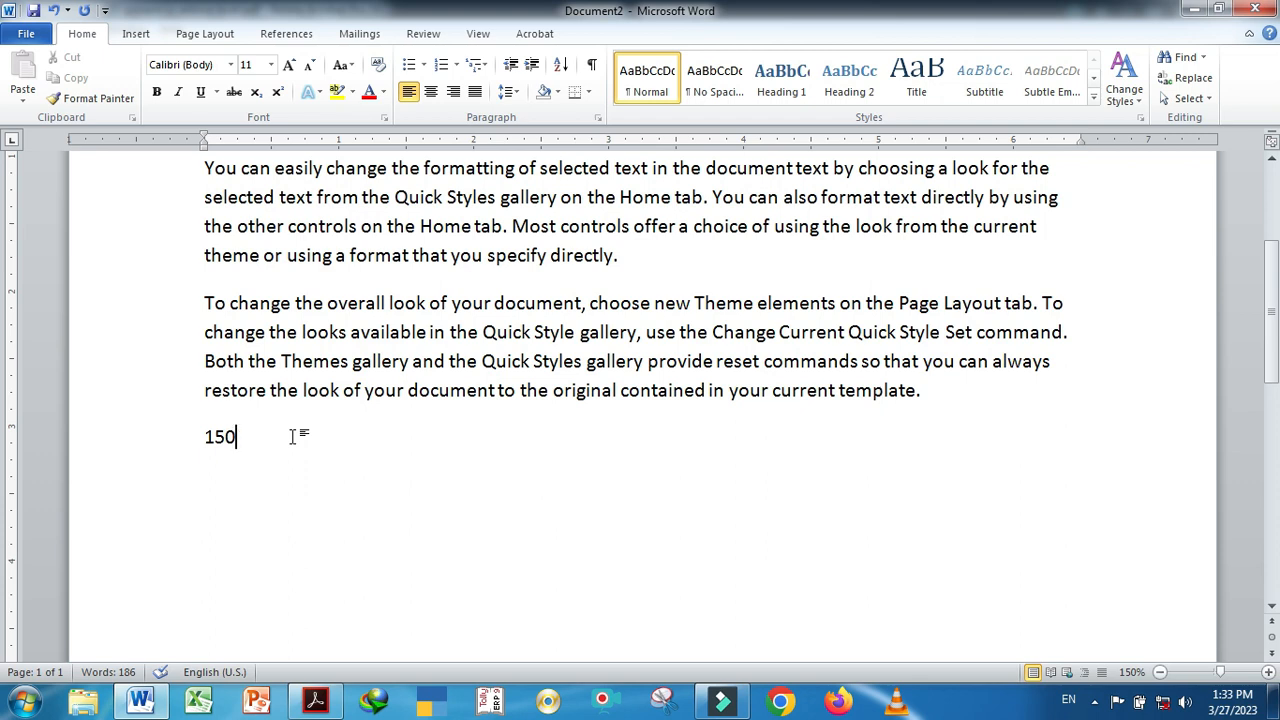
Insert a second calculation field with =70-80 on a new line and update it to its result
{"action": "key", "text": "Return"}
{"action": "key", "text": "ctrl+F9"}
{"action": "type", "text": "=70-80"}
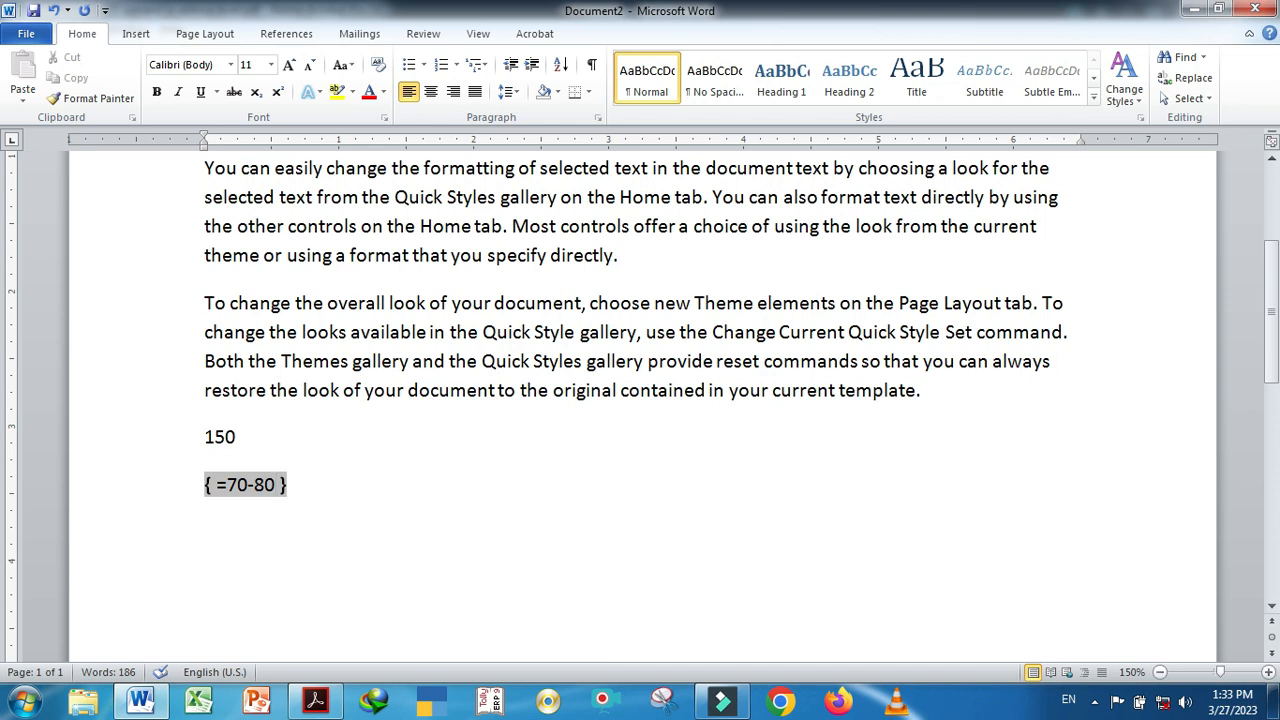
{"action": "key", "text": "F9"}
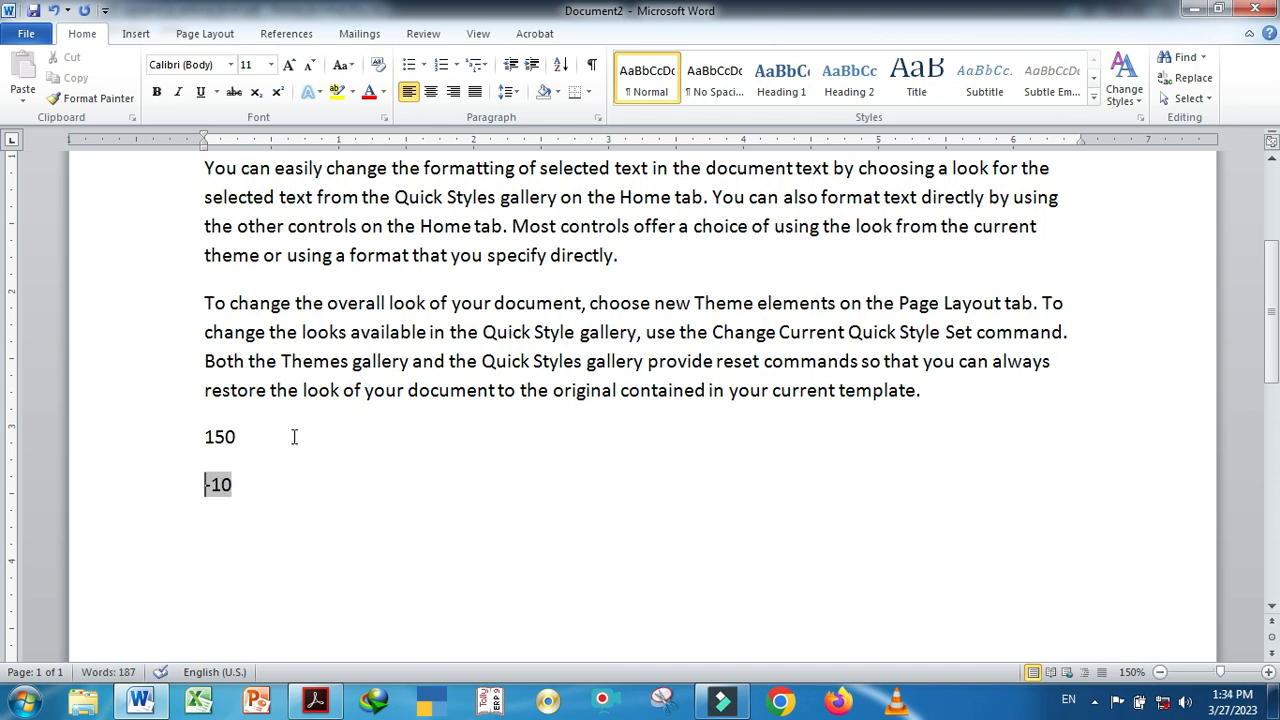
Switch the subtraction field between its code and result, updating it once more, and end on the result
{"action": "key", "text": "shift+F9"}
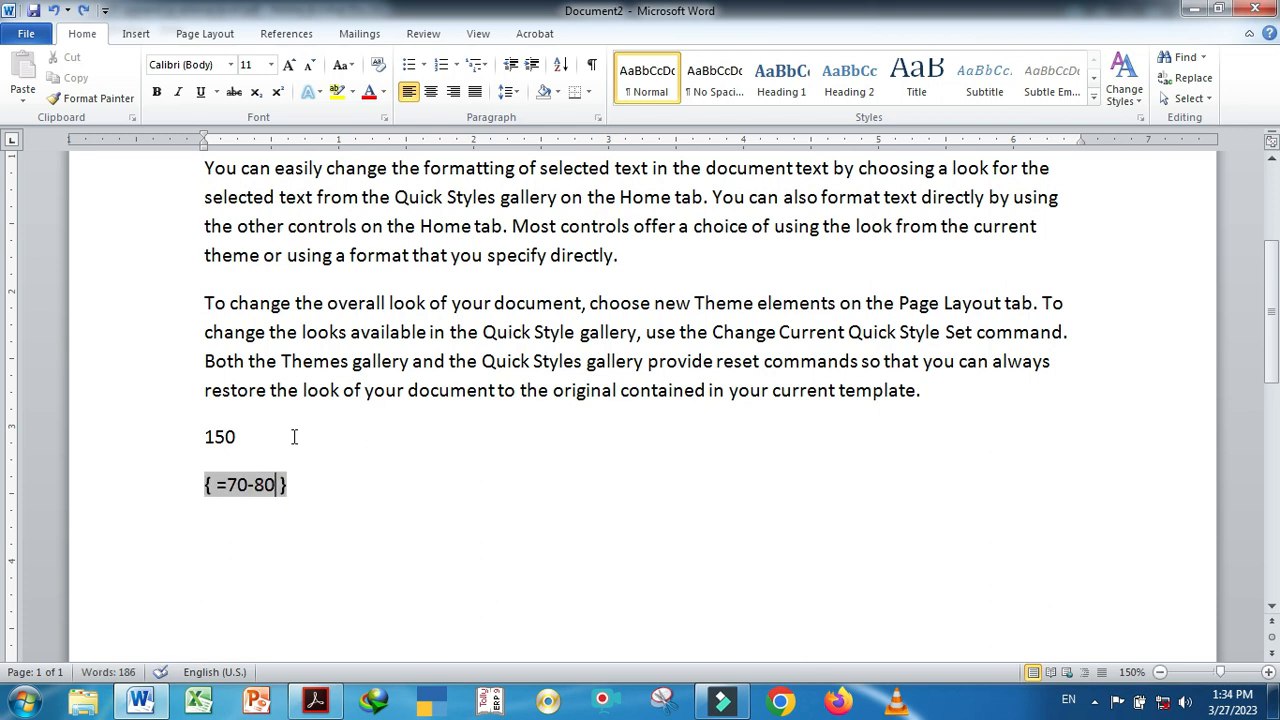
{"action": "right_click", "coordinate": [270, 484]}
{"action": "left_click", "coordinate": [330, 318]}
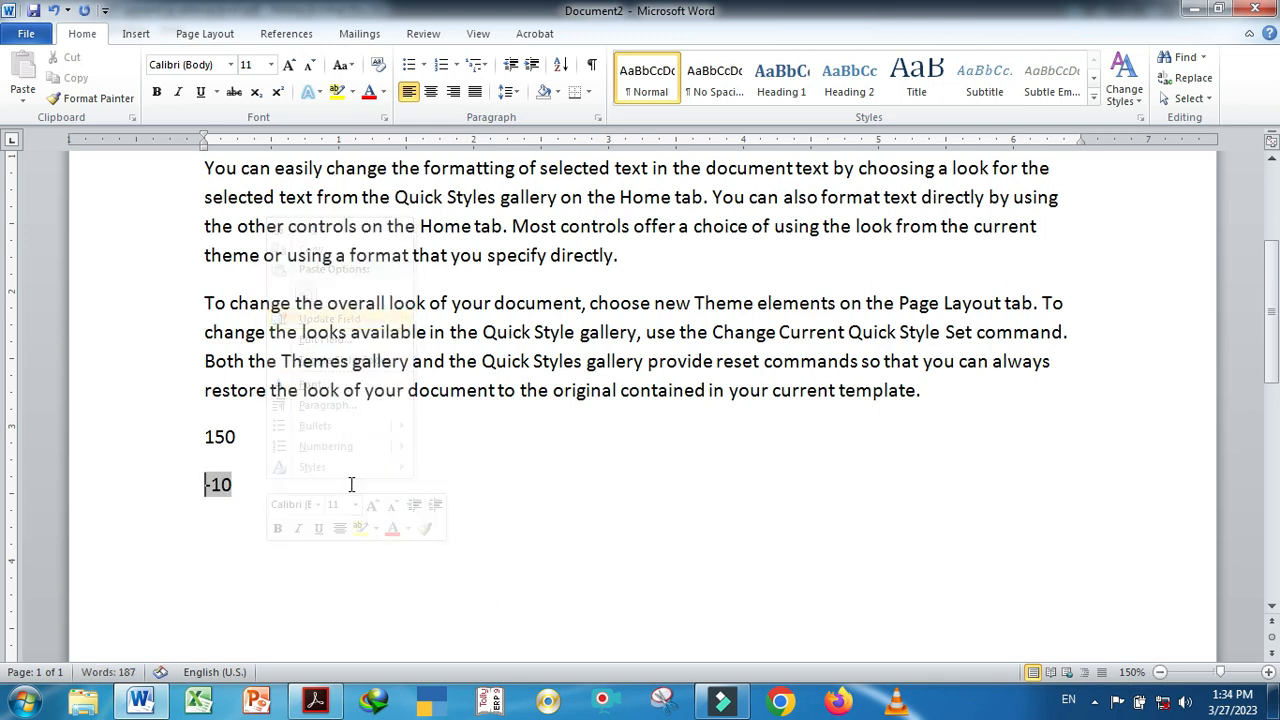
{"action": "key", "text": "shift+F9"}
{"action": "left_click", "coordinate": [276, 484]}
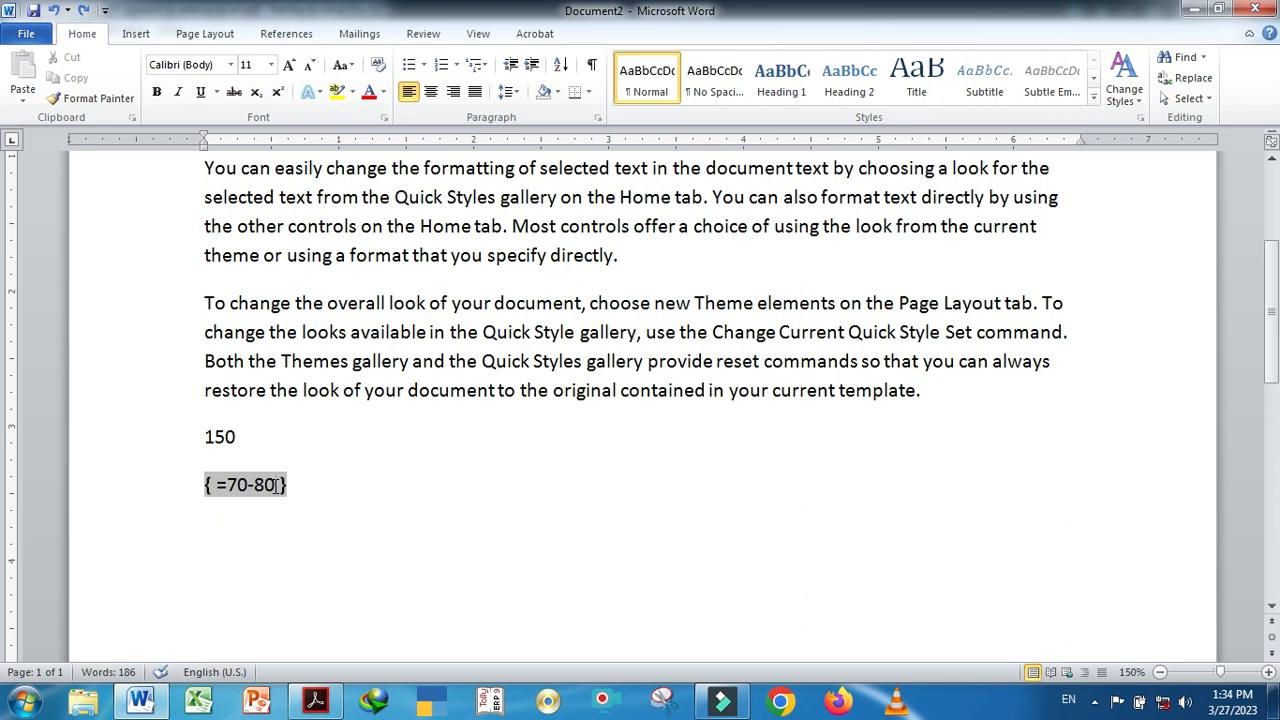
{"action": "key", "text": "shift+F9"}
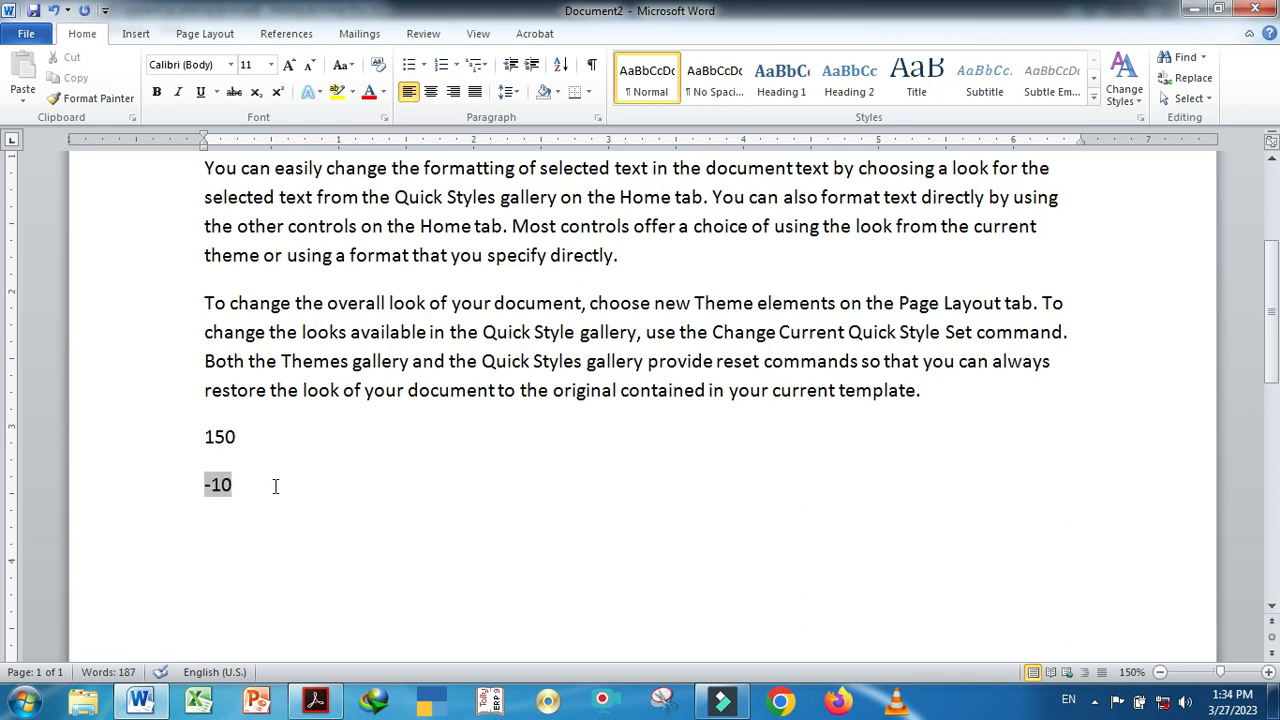
Insert a third calculation field with =50*2 on a new line and update it to its result
{"action": "left_click", "coordinate": [275, 486]}
{"action": "key", "text": "Return"}
{"action": "key", "text": "ctrl+F9"}
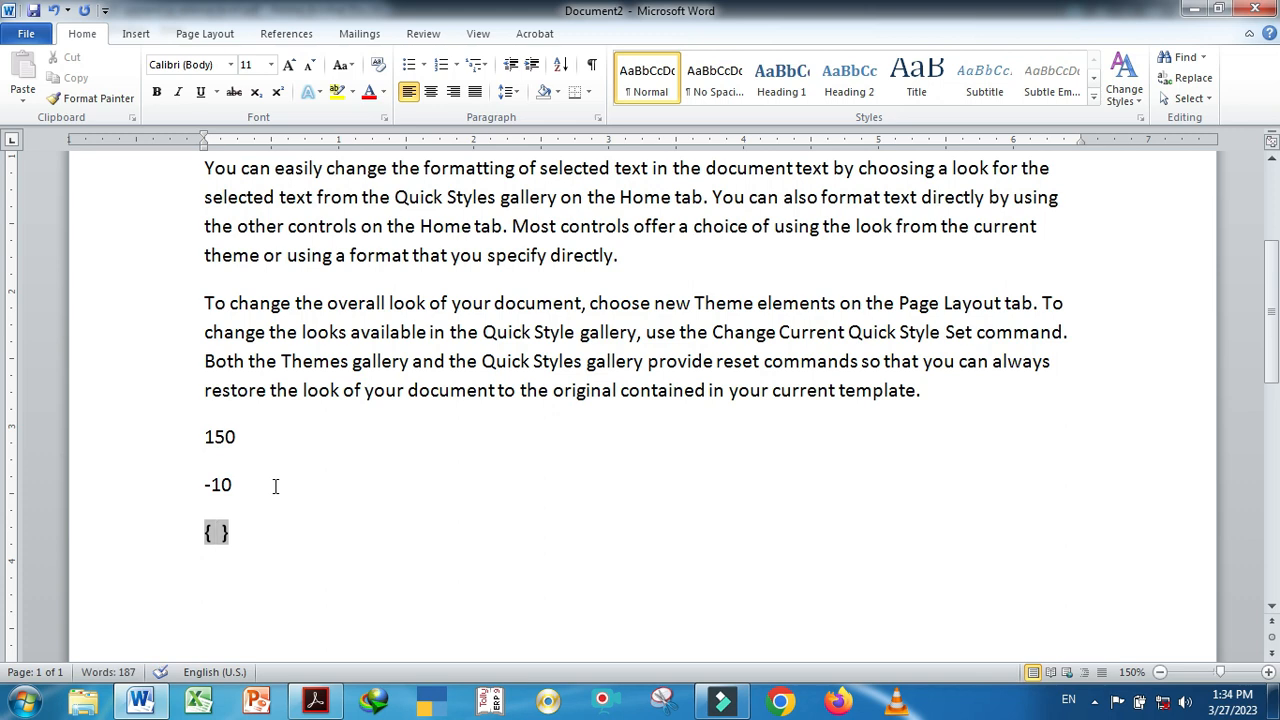
{"action": "type", "text": "=50* "}
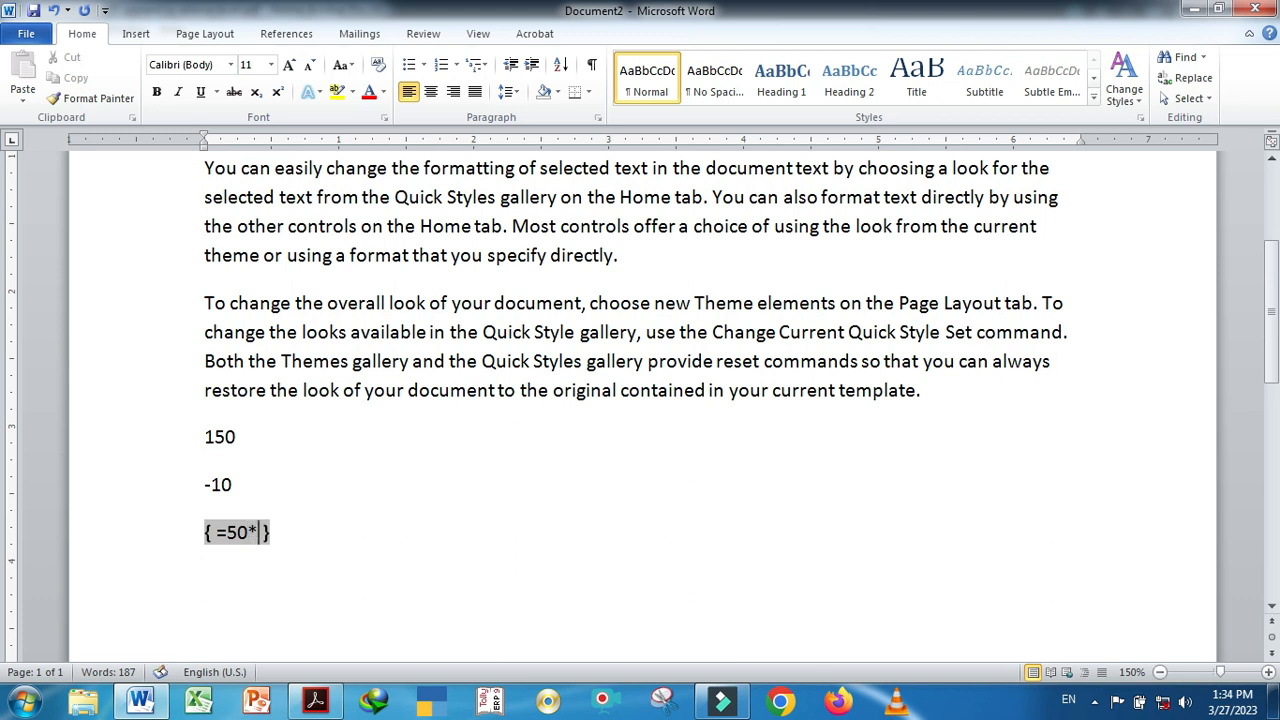
{"action": "type", "text": "2"}
{"action": "key", "text": "F9"}
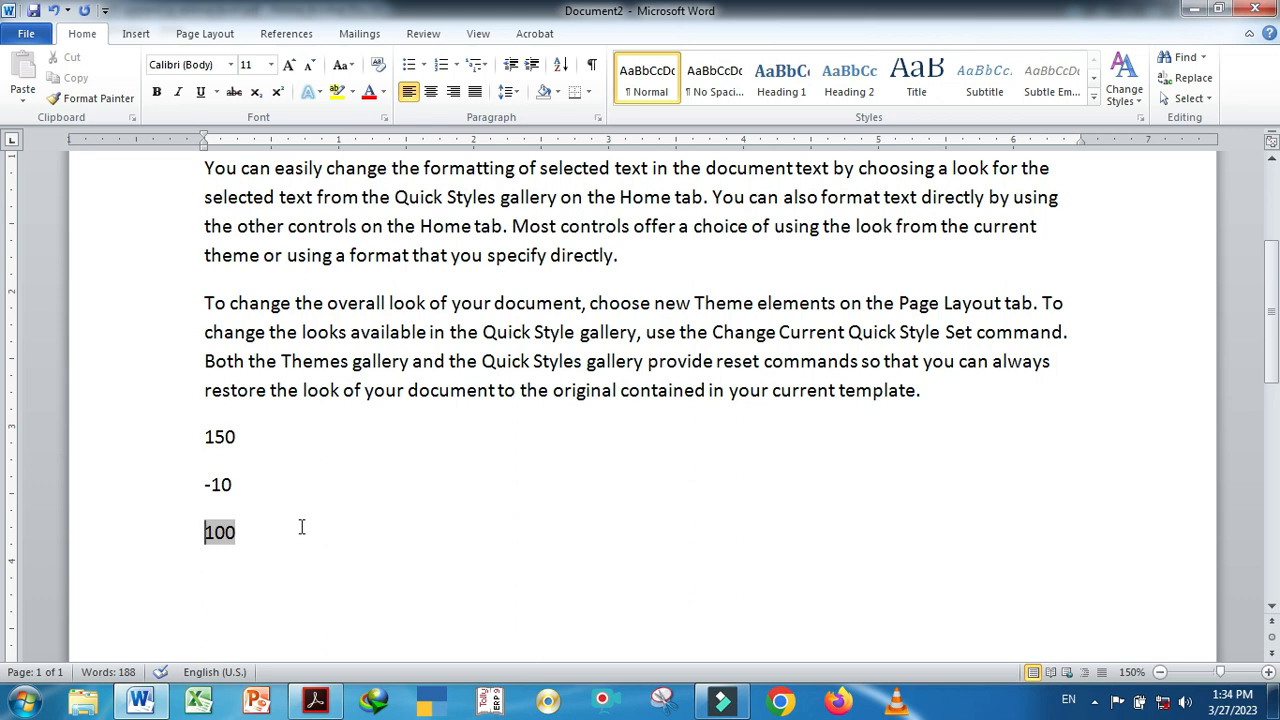
{"action": "left_click", "coordinate": [300, 526]}
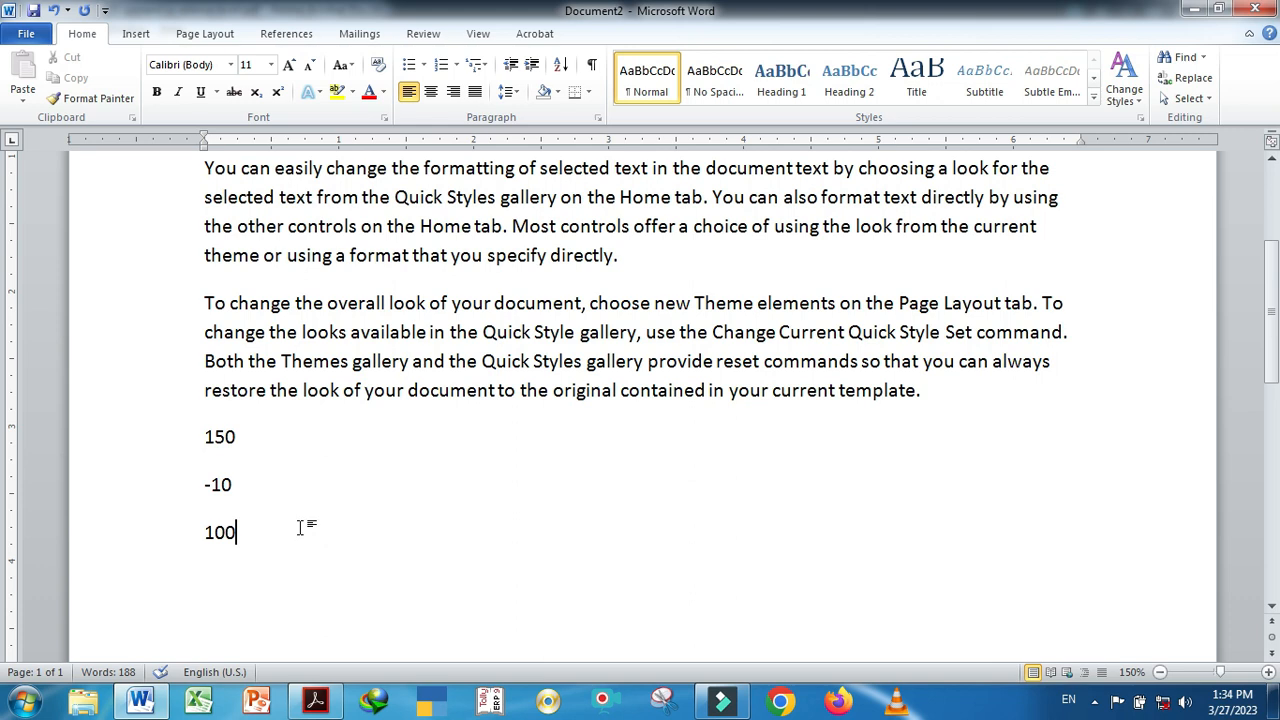
Look through the PDF's shortcut list from item 10, closing Word or any window, and open Excel
{"action": "left_click", "coordinate": [315, 700]}
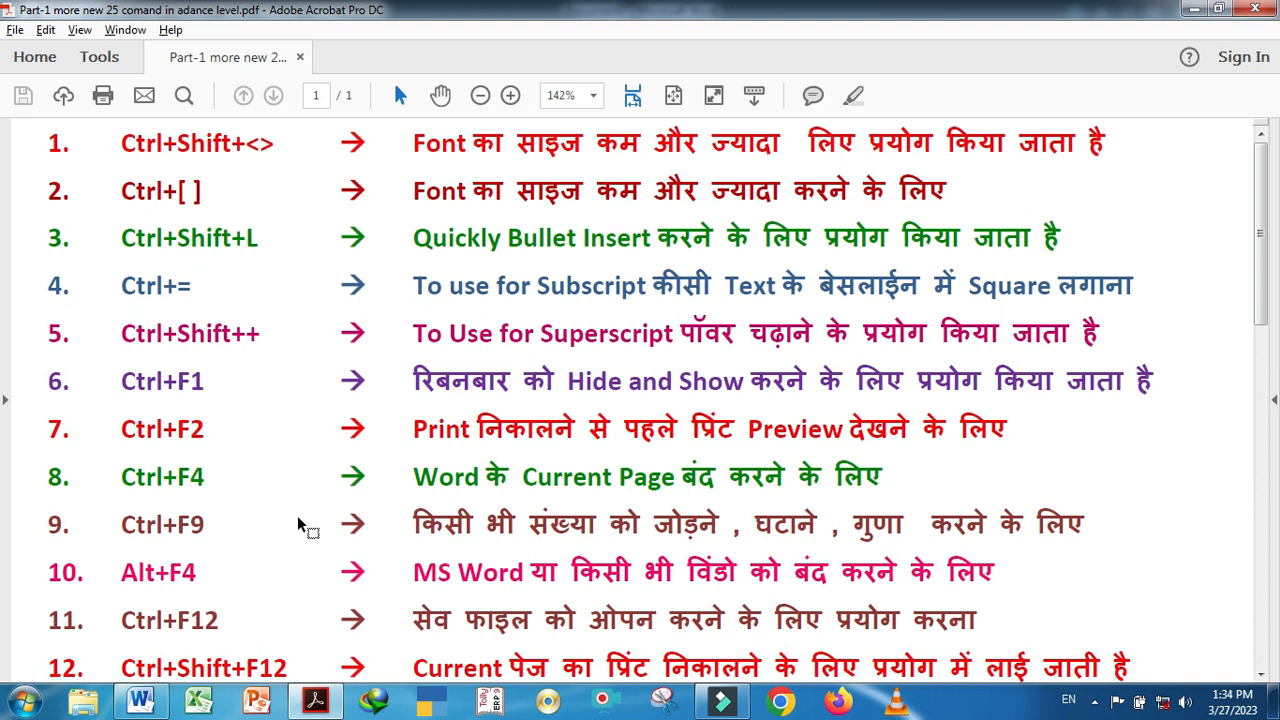
{"action": "scroll", "coordinate": [297, 517], "scroll_direction": "down", "scroll_amount": 3}
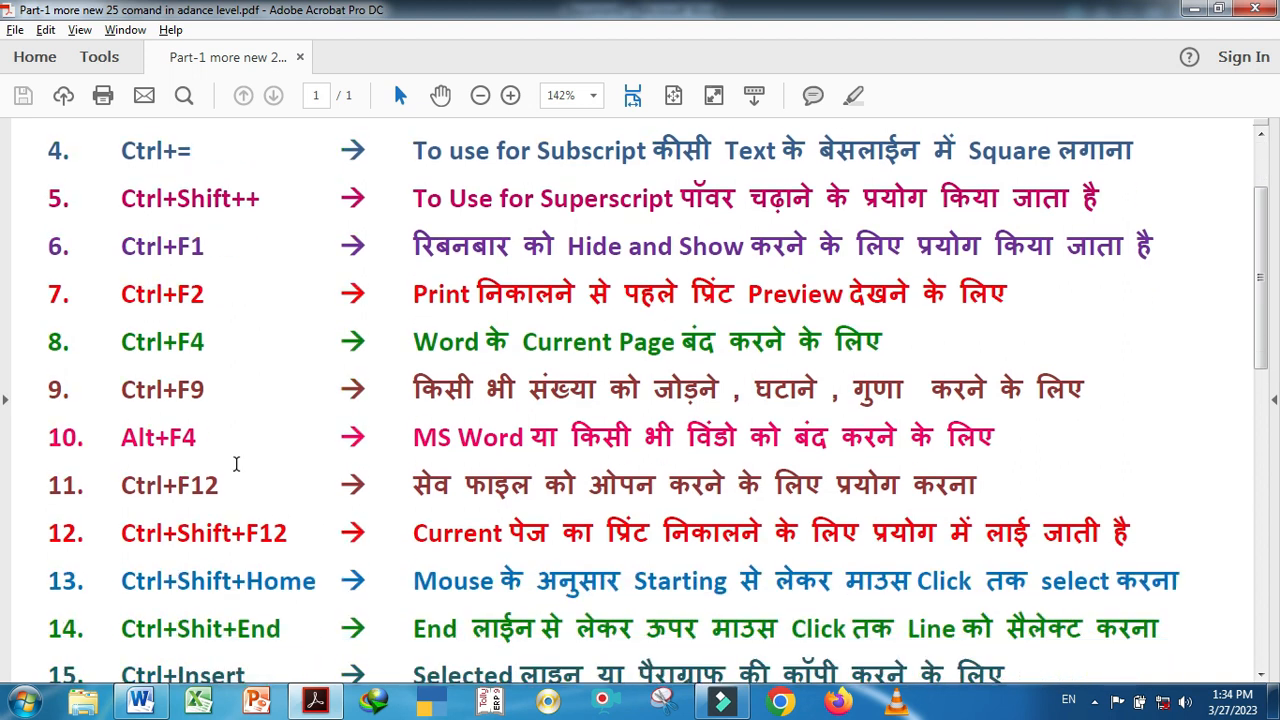
{"action": "scroll", "coordinate": [253, 410], "scroll_direction": "down", "scroll_amount": 1}
{"action": "scroll", "coordinate": [253, 410], "scroll_direction": "down", "scroll_amount": 1}
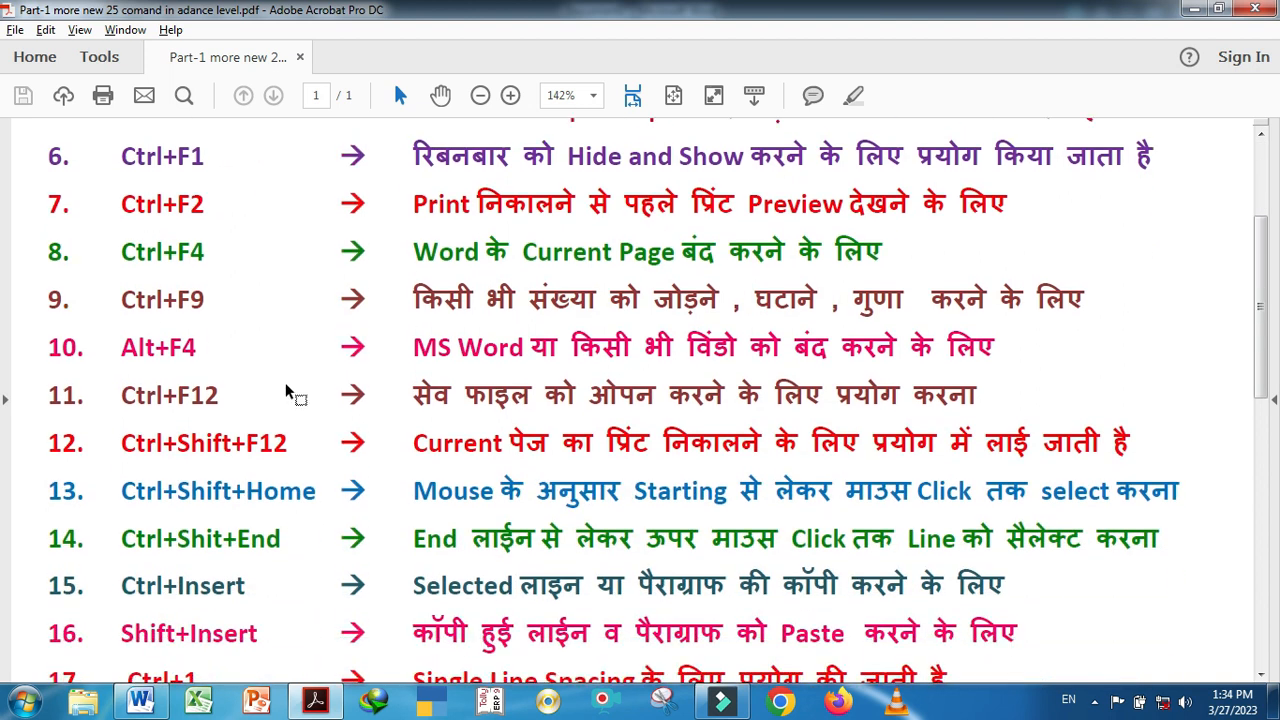
{"action": "scroll", "coordinate": [285, 385], "scroll_direction": "down", "scroll_amount": 2}
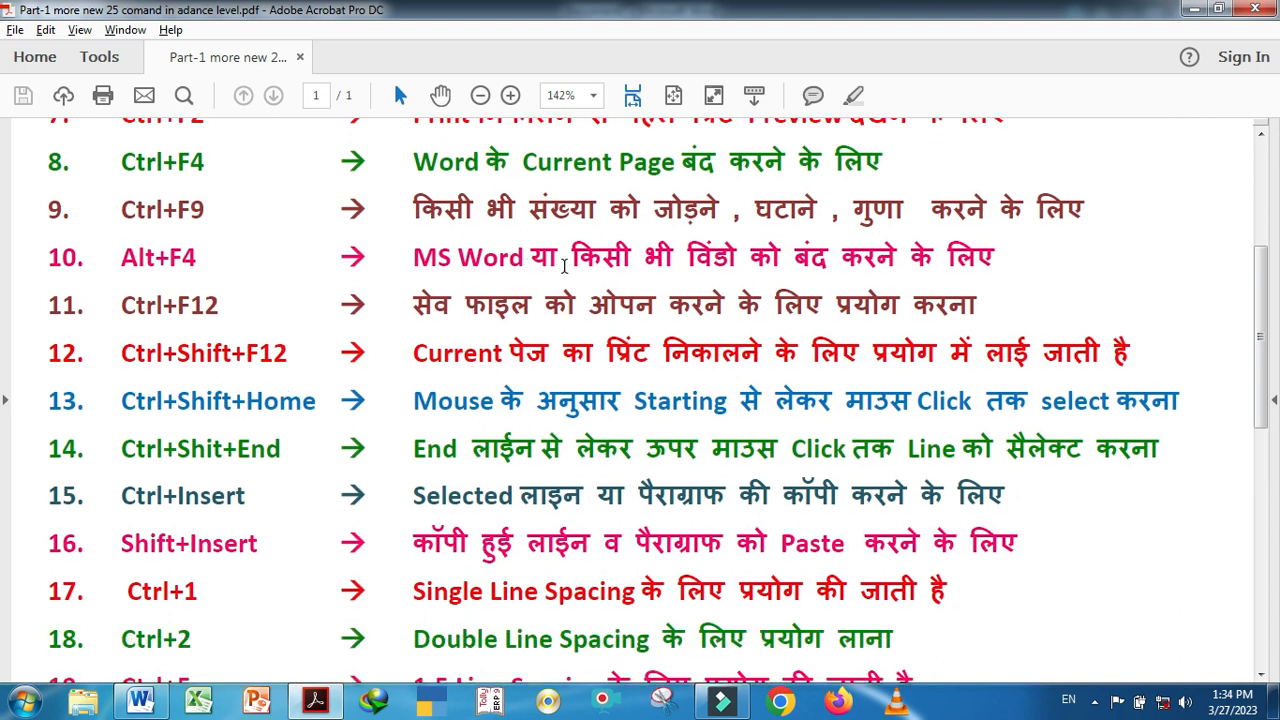
{"action": "left_click_drag", "start_coordinate": [1262, 271], "coordinate": [1262, 301]}
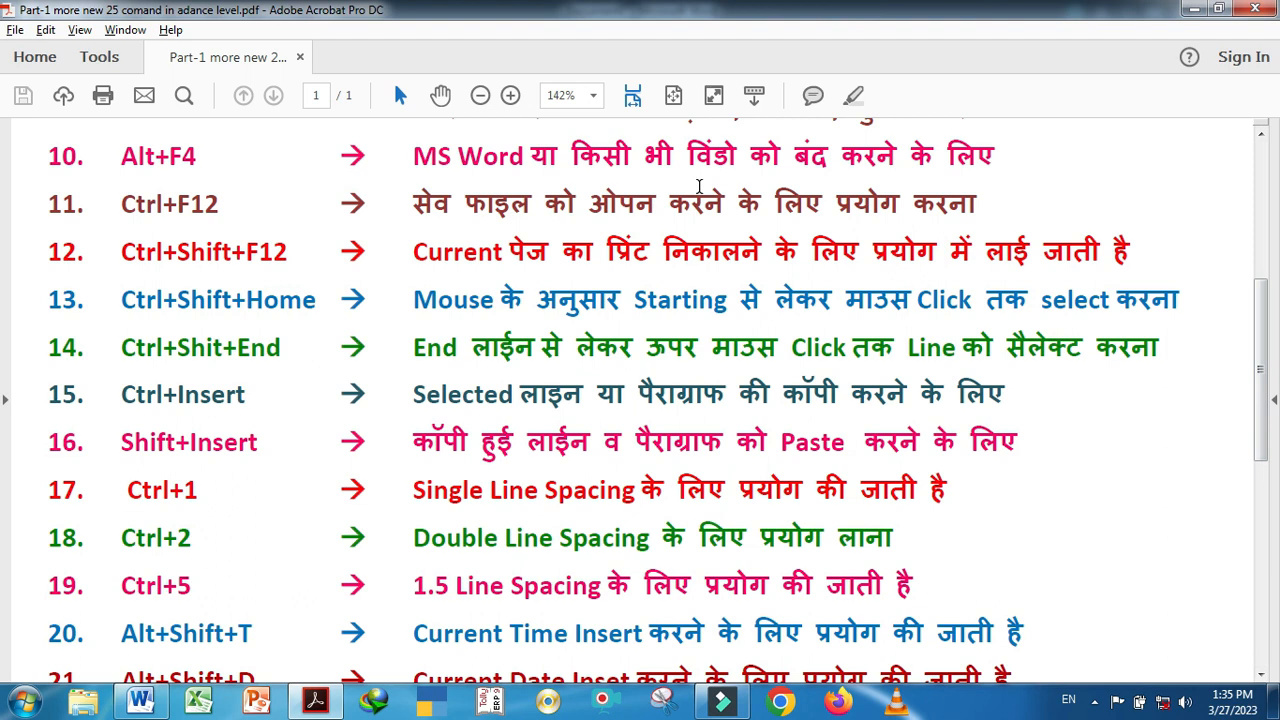
{"action": "left_click", "coordinate": [200, 703]}
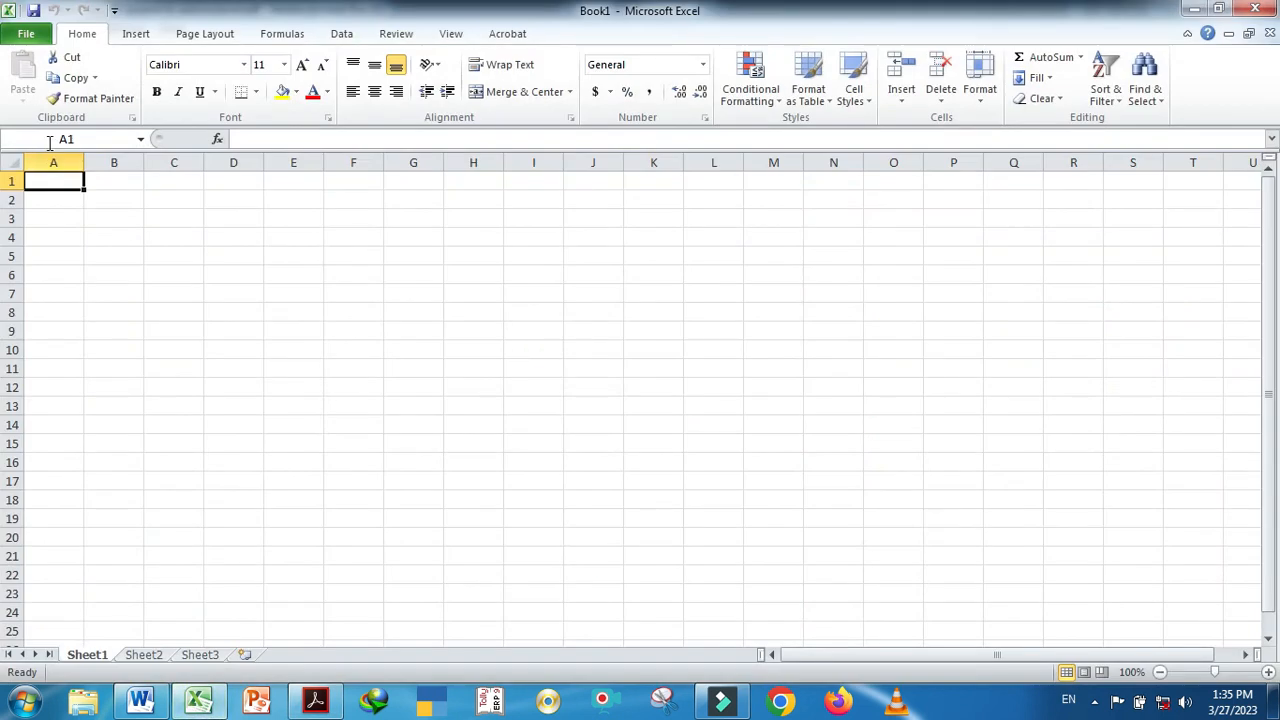
Close the Excel workbook window and return from the PDF to the top of Document2 in Word
{"action": "left_click", "coordinate": [270, 367]}
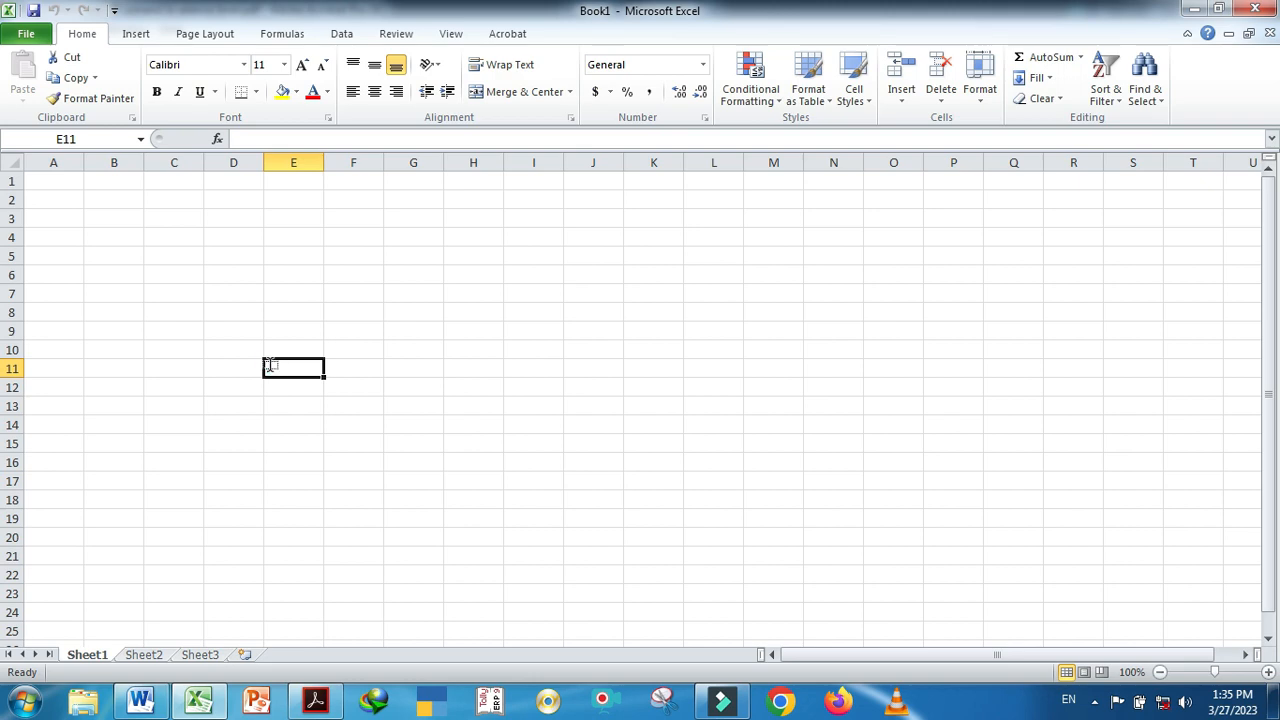
{"action": "key", "text": "alt+Tab"}
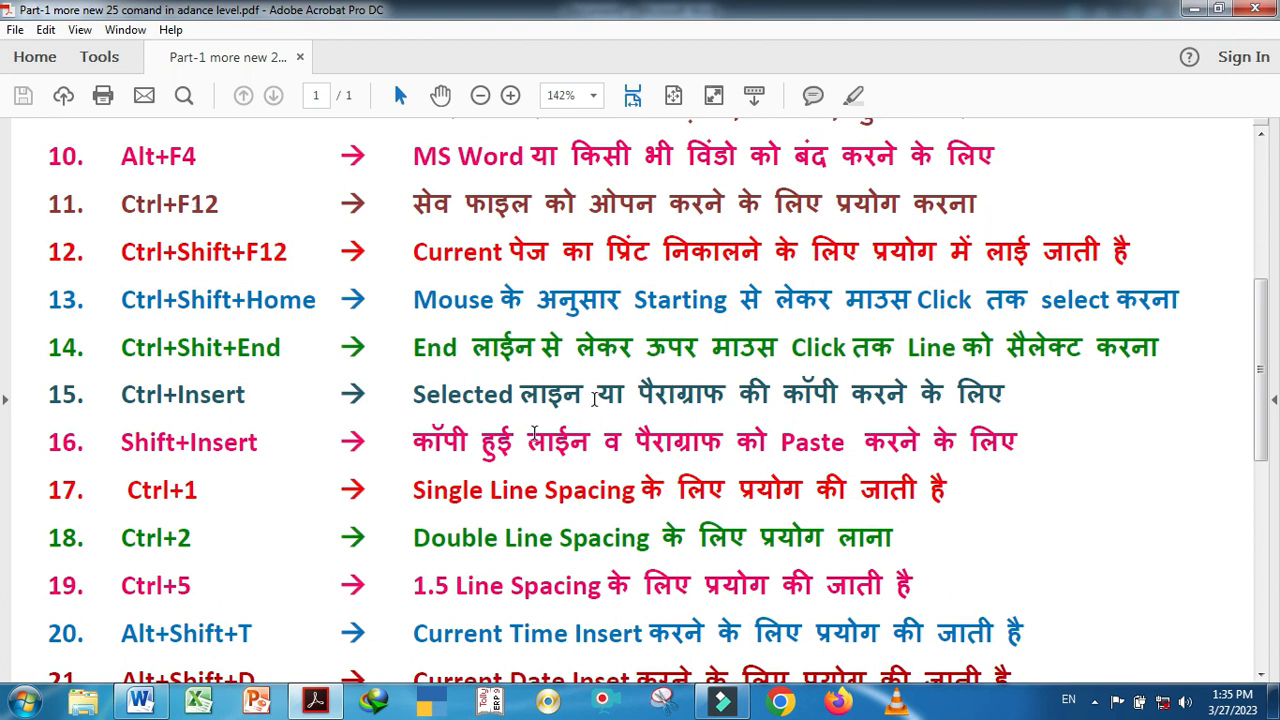
{"action": "left_click", "coordinate": [148, 703]}
{"action": "left_click", "coordinate": [400, 486]}
{"action": "scroll", "coordinate": [400, 486], "scroll_direction": "up", "scroll_amount": 3}
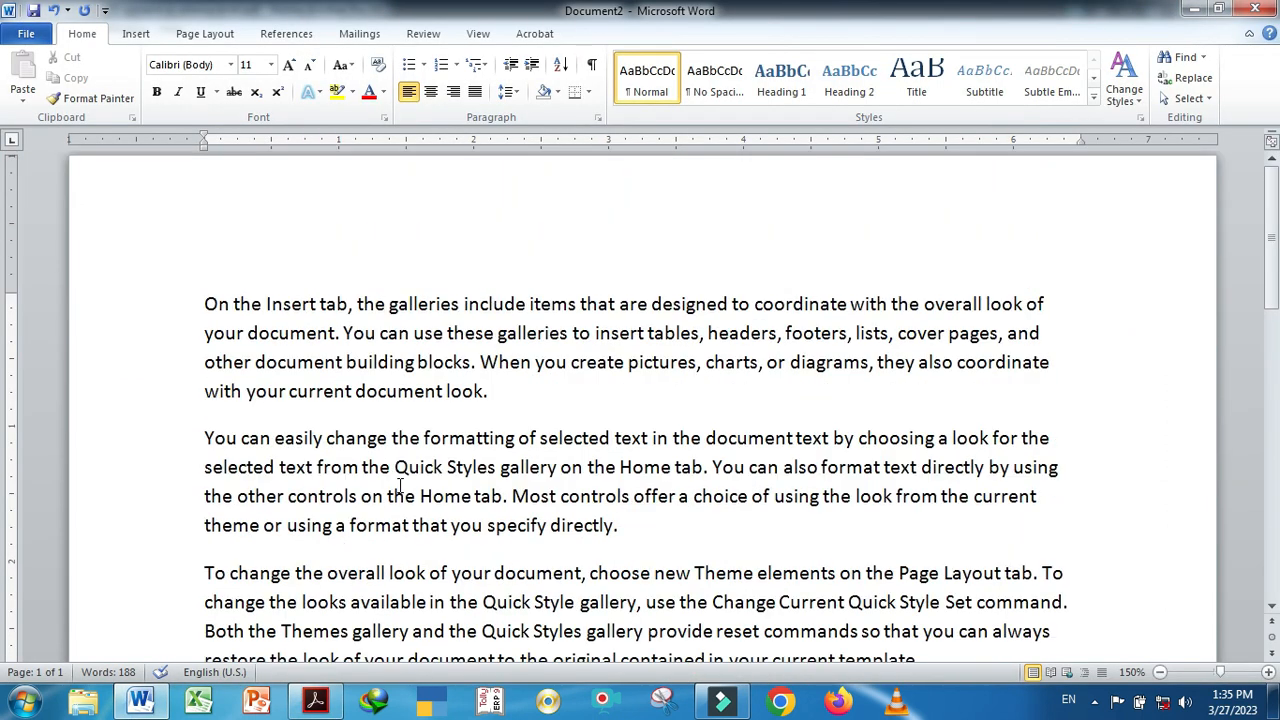
Open the file Ctrl.docx from the Documents library
{"action": "key", "text": "ctrl+o"}
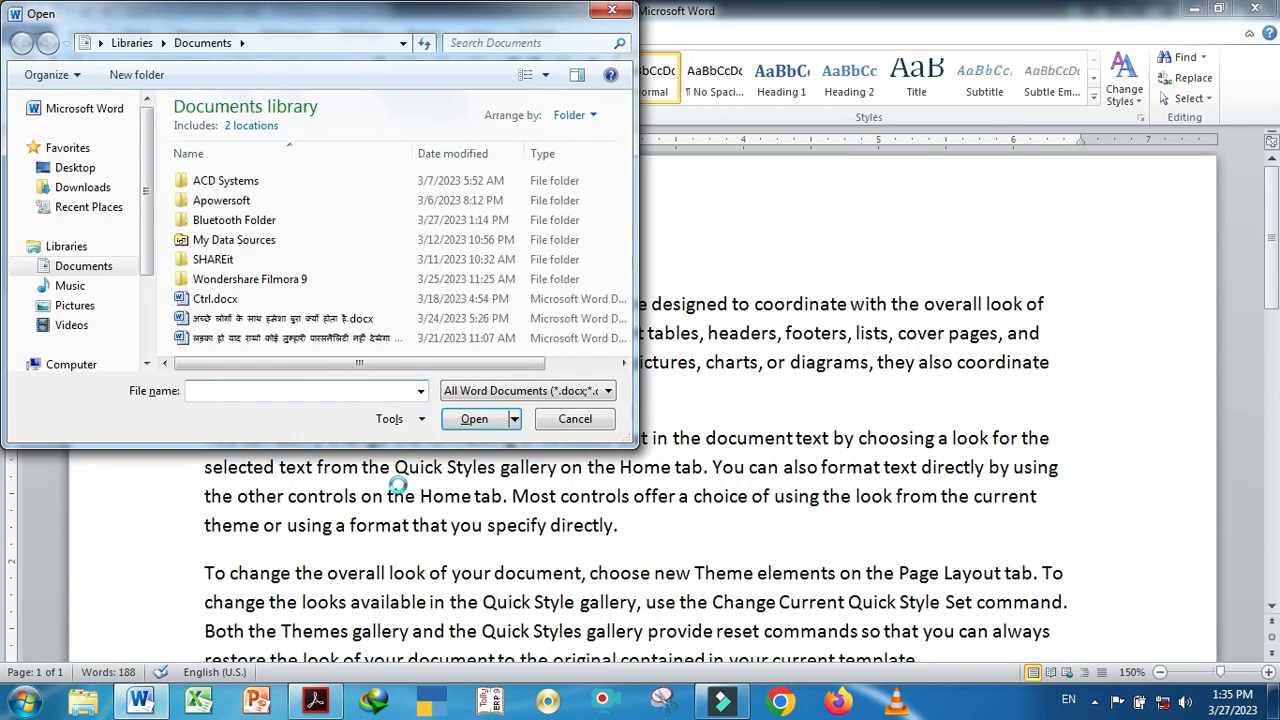
{"action": "left_click_drag", "start_coordinate": [266, 14], "coordinate": [429, 69]}
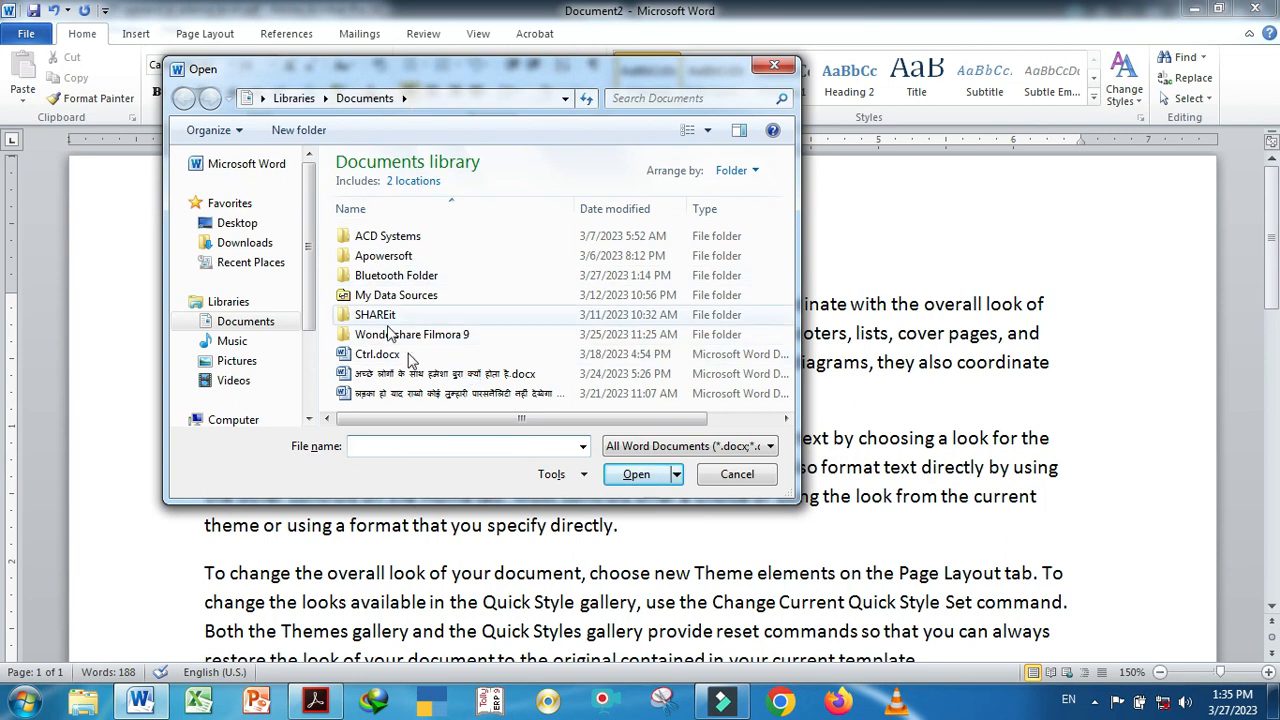
{"action": "left_click_drag", "start_coordinate": [309, 288], "coordinate": [312, 252]}
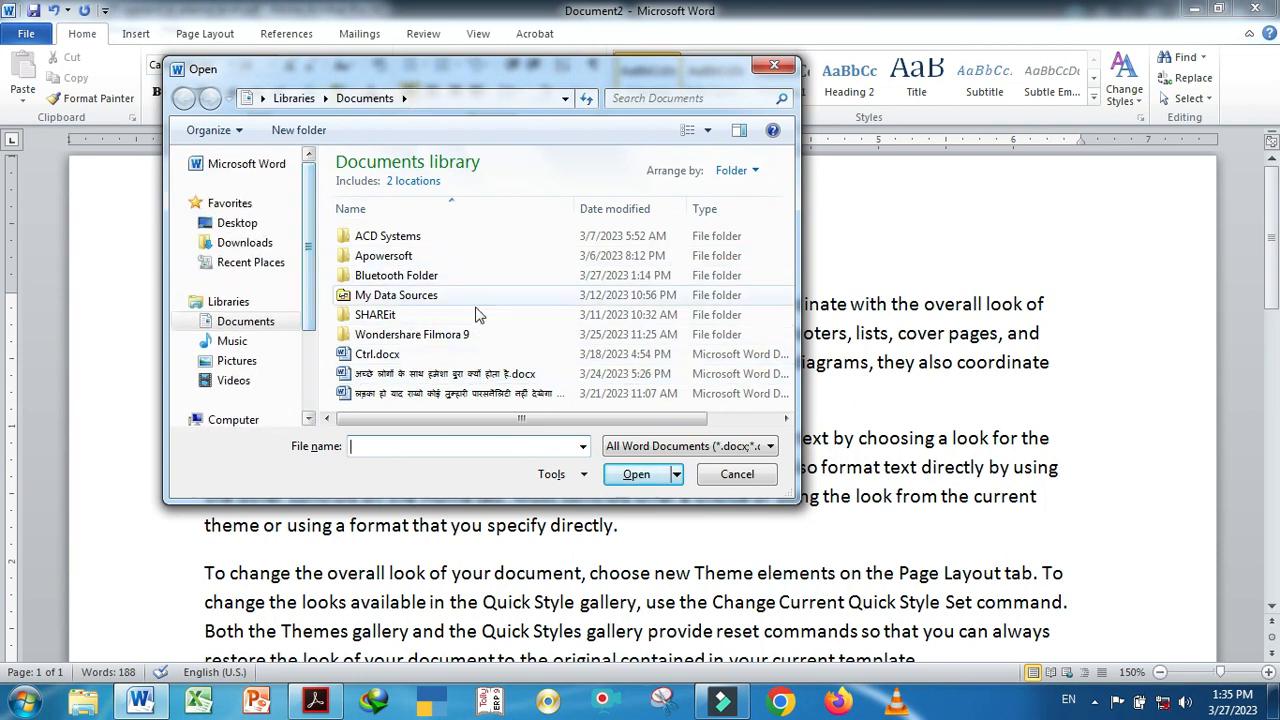
{"action": "left_click", "coordinate": [390, 356]}
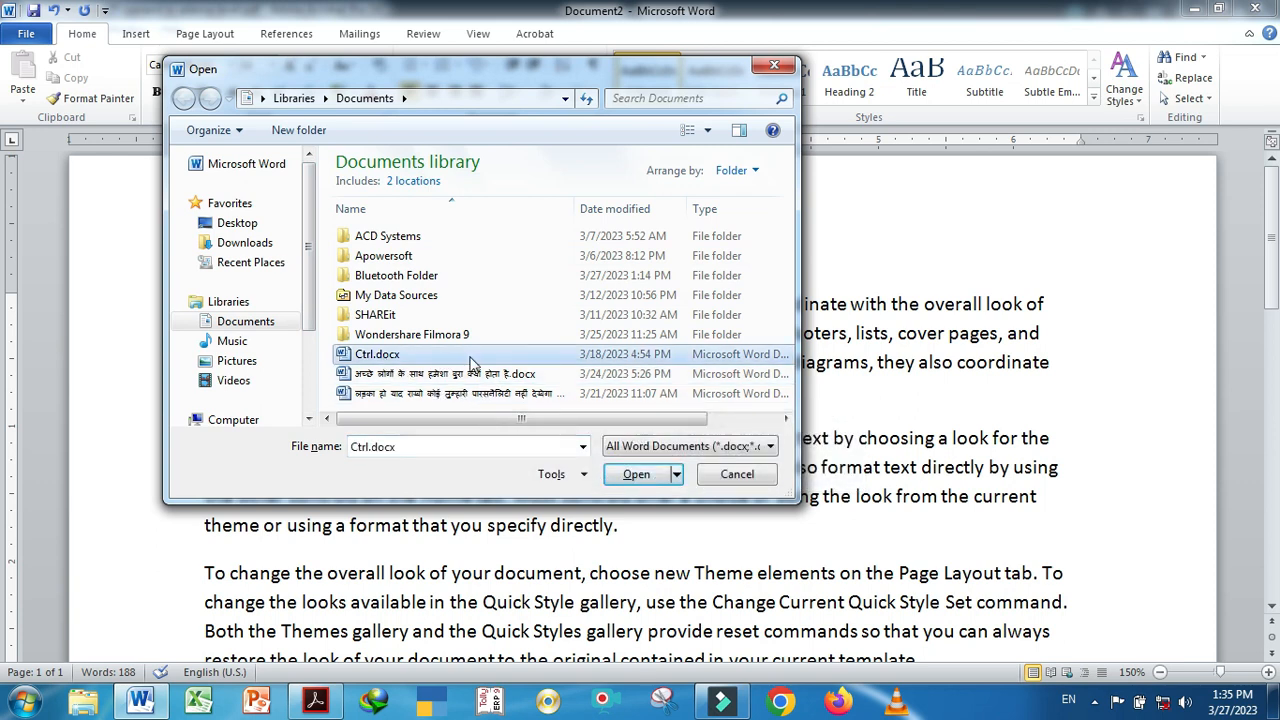
{"action": "left_click", "coordinate": [636, 476]}
Look over the shortcut list in Ctrl.docx, and close that document to return to Document2
{"action": "scroll", "coordinate": [540, 455], "scroll_direction": "down", "scroll_amount": 5}
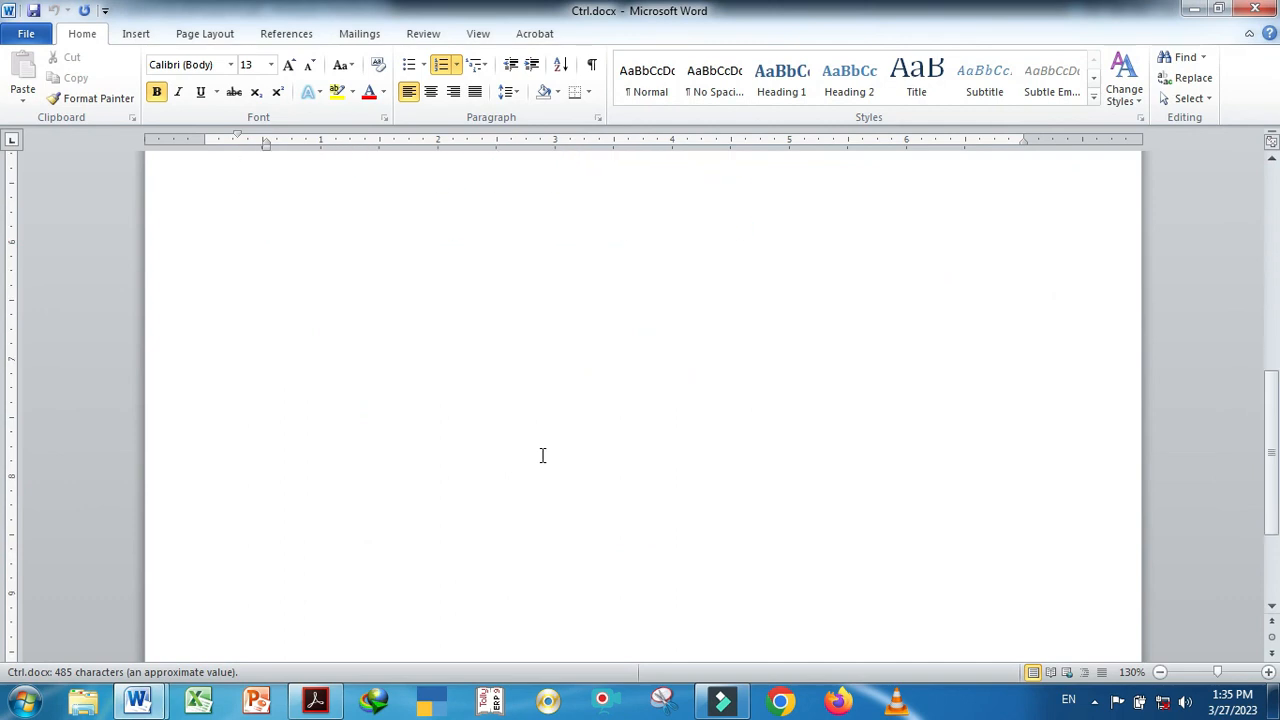
{"action": "scroll", "coordinate": [542, 456], "scroll_direction": "up", "scroll_amount": 5}
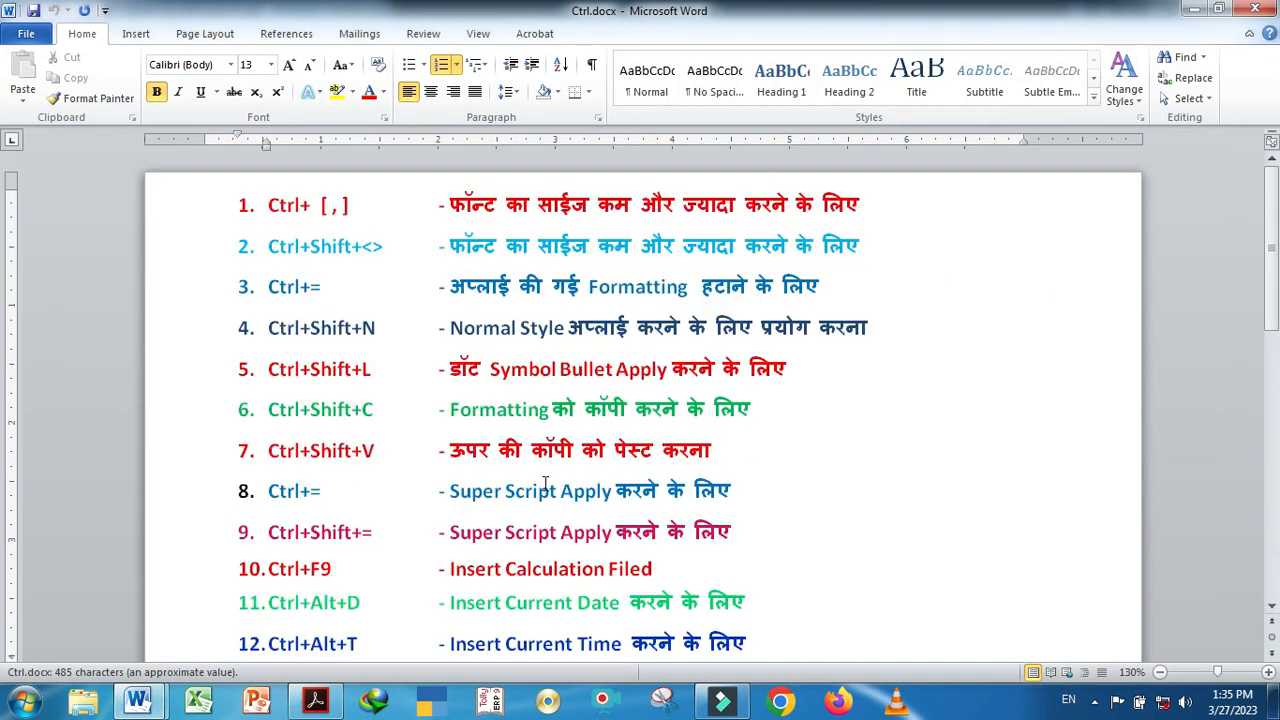
{"action": "scroll", "coordinate": [545, 485], "scroll_direction": "down", "scroll_amount": 3}
{"action": "scroll", "coordinate": [554, 517], "scroll_direction": "down", "scroll_amount": 2}
{"action": "scroll", "coordinate": [555, 517], "scroll_direction": "up", "scroll_amount": 5}
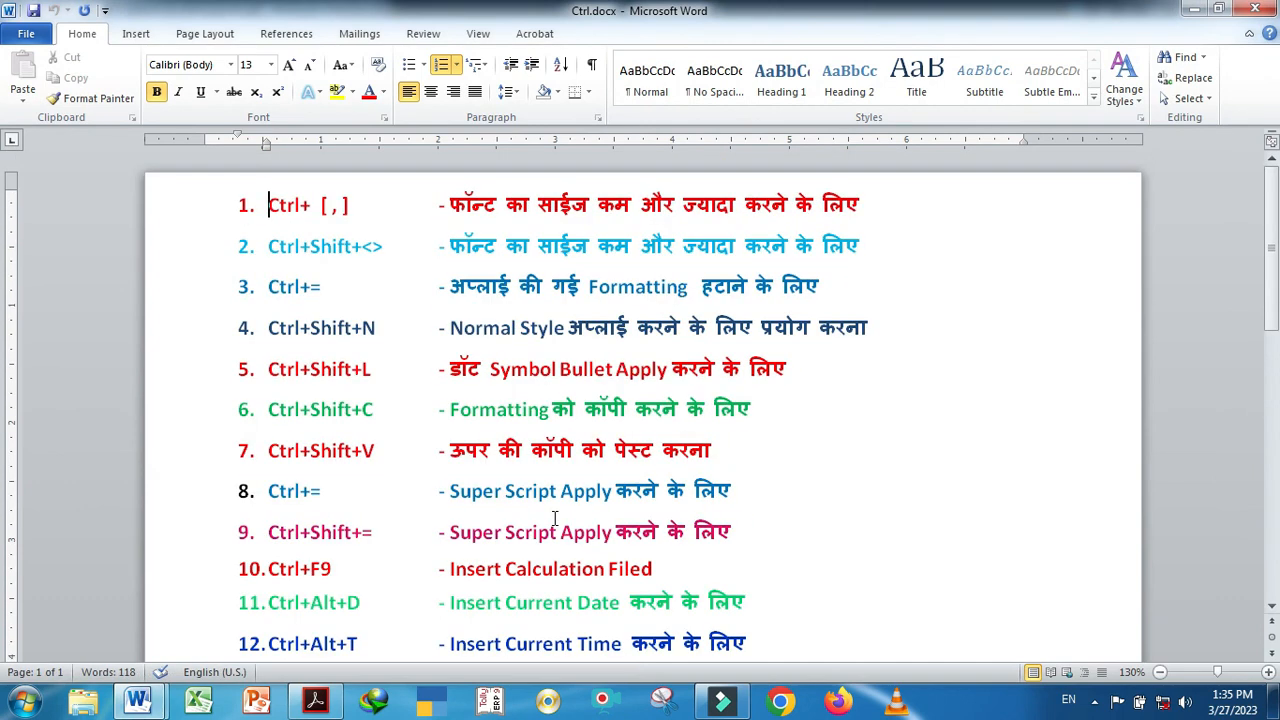
{"action": "left_click", "coordinate": [914, 462]}
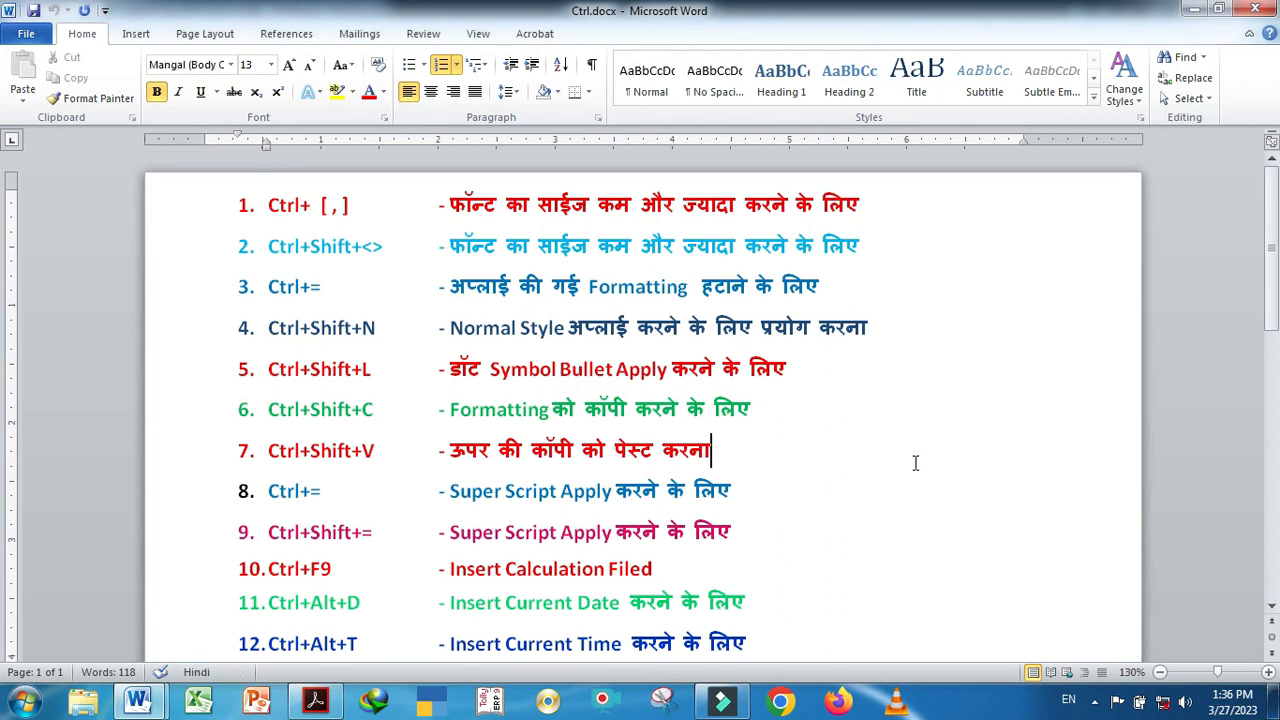
{"action": "key", "text": "alt"}
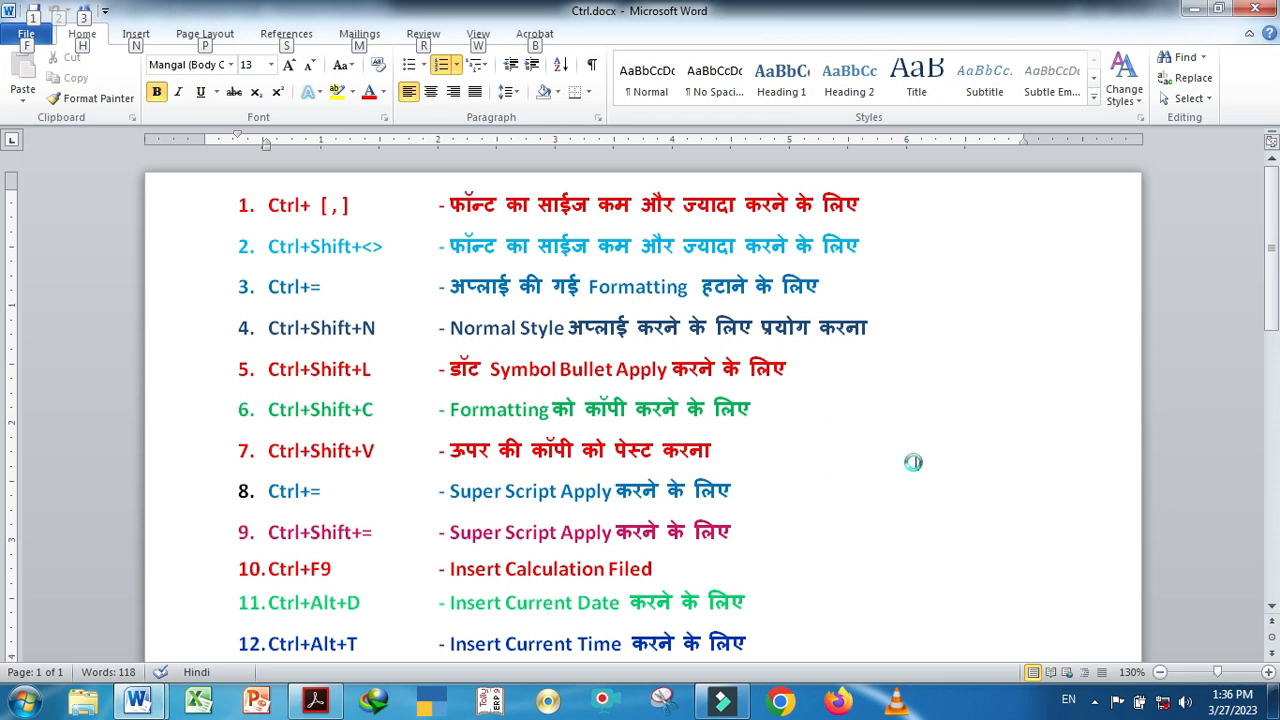
{"action": "key", "text": "alt+Tab"}
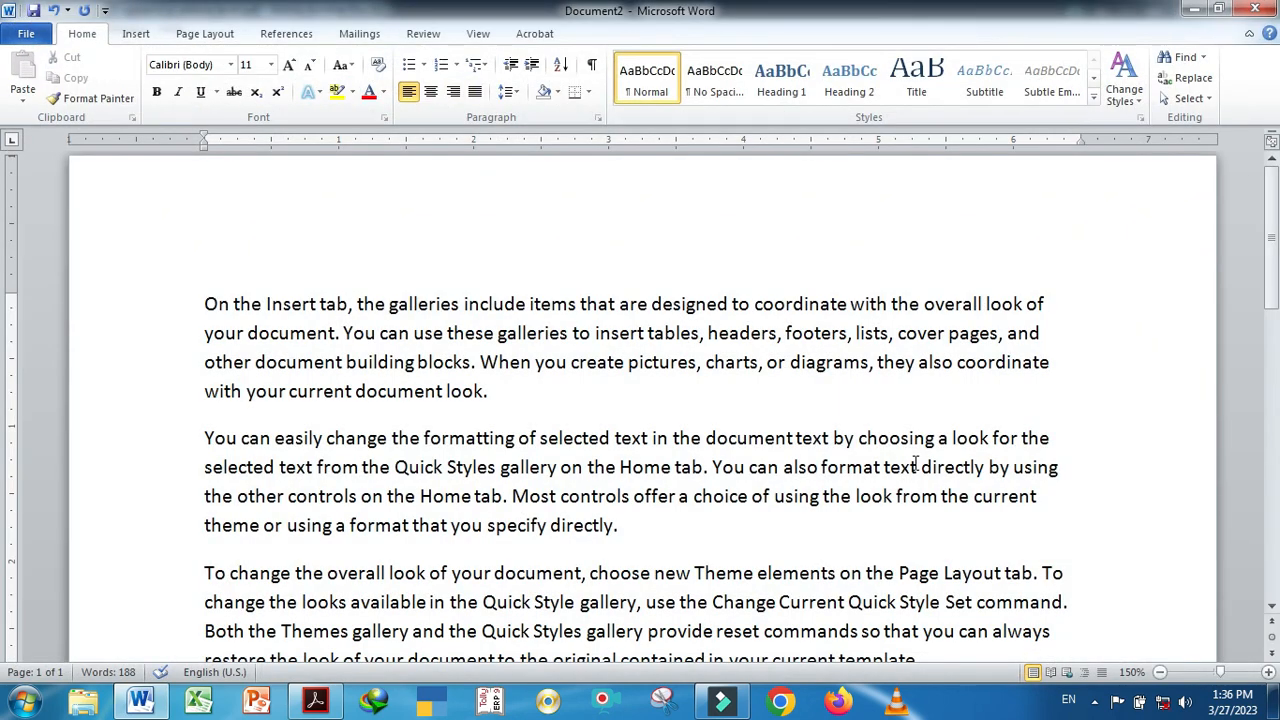
Check the next shortcuts in the PDF, and select Document2's text from the end of the second paragraph back to the document start, clearing the selection at the end
{"action": "left_click", "coordinate": [315, 700]}
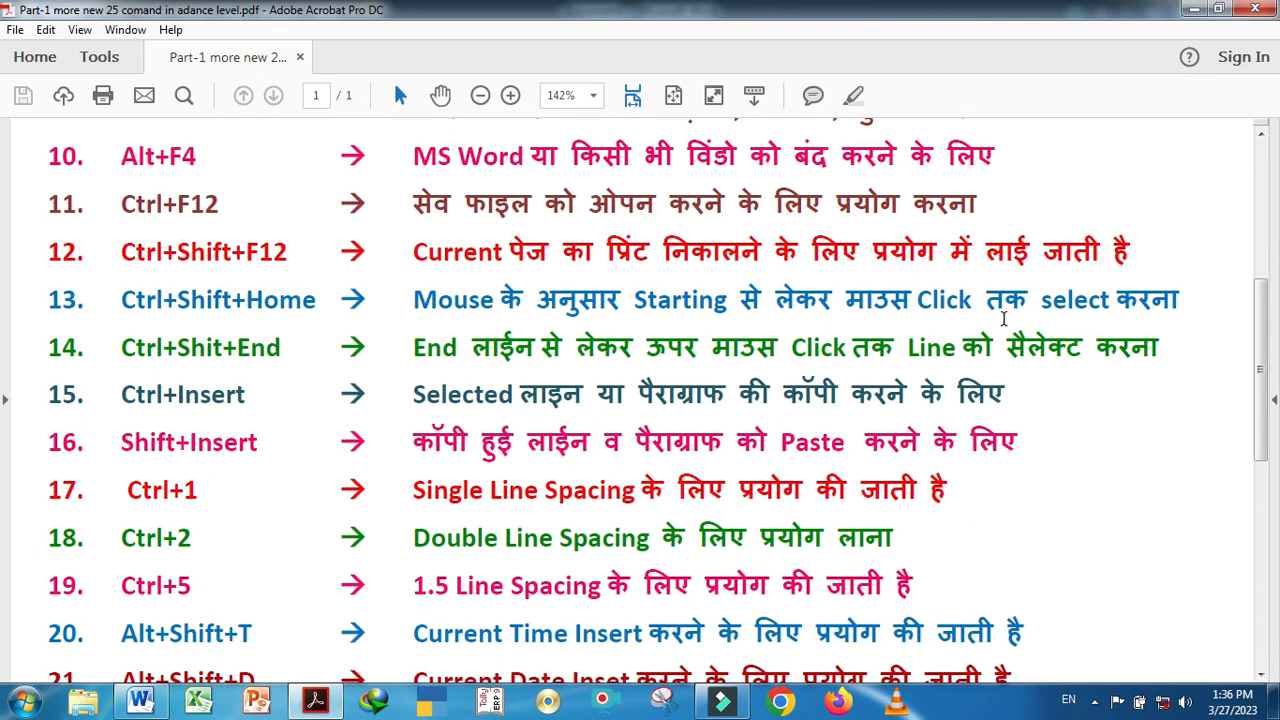
{"action": "left_click", "coordinate": [140, 700]}
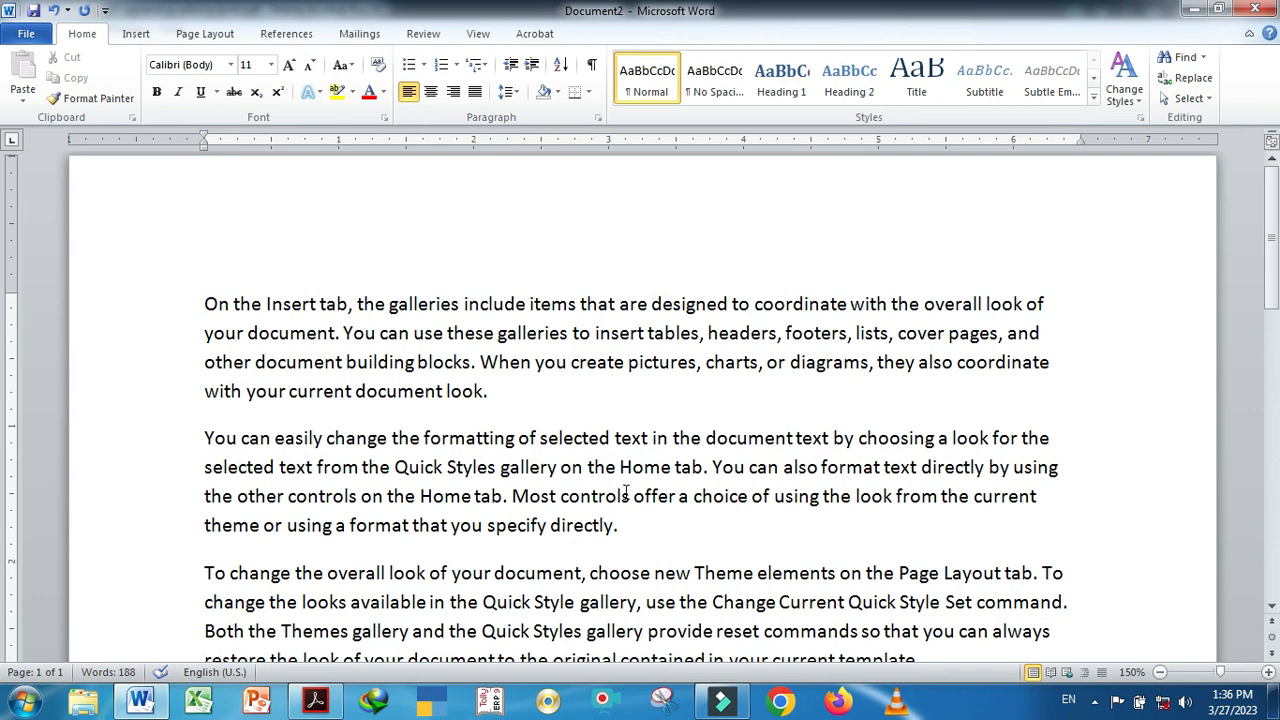
{"action": "scroll", "coordinate": [628, 495], "scroll_direction": "down", "scroll_amount": 1}
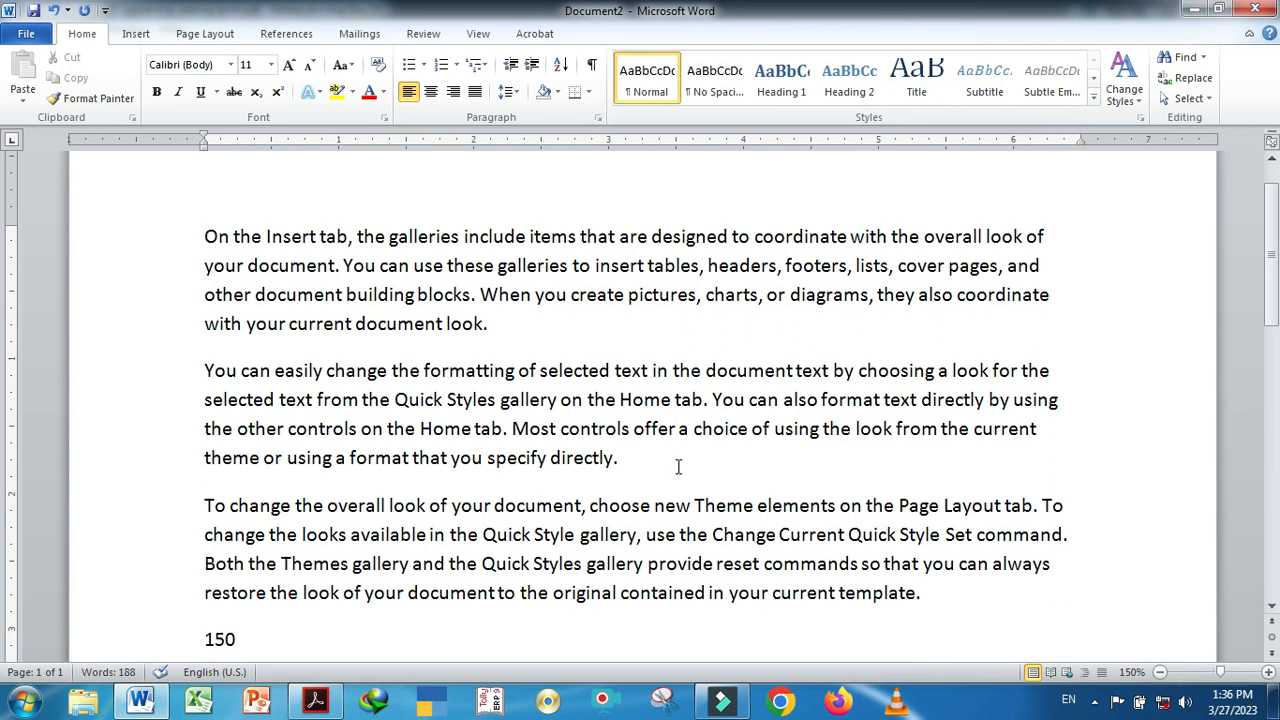
{"action": "scroll", "coordinate": [678, 467], "scroll_direction": "up", "scroll_amount": 1}
{"action": "left_click", "coordinate": [630, 527]}
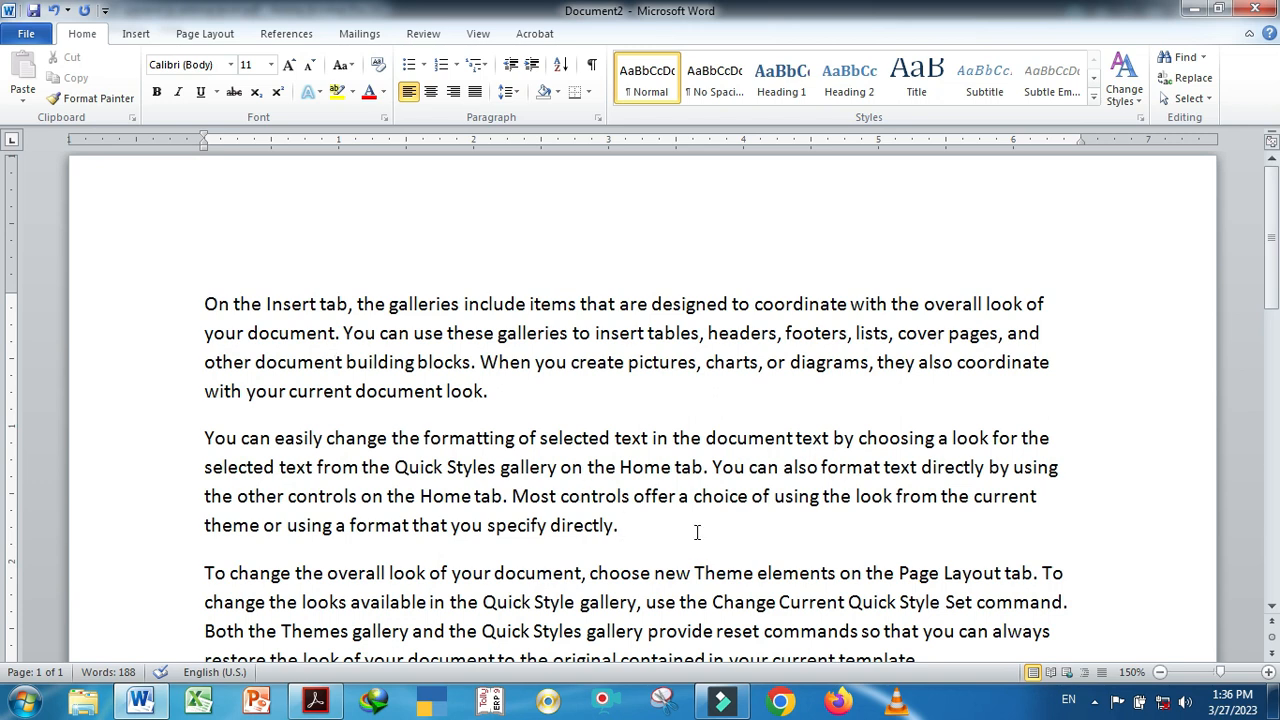
{"action": "key", "text": "ctrl+shift+Home"}
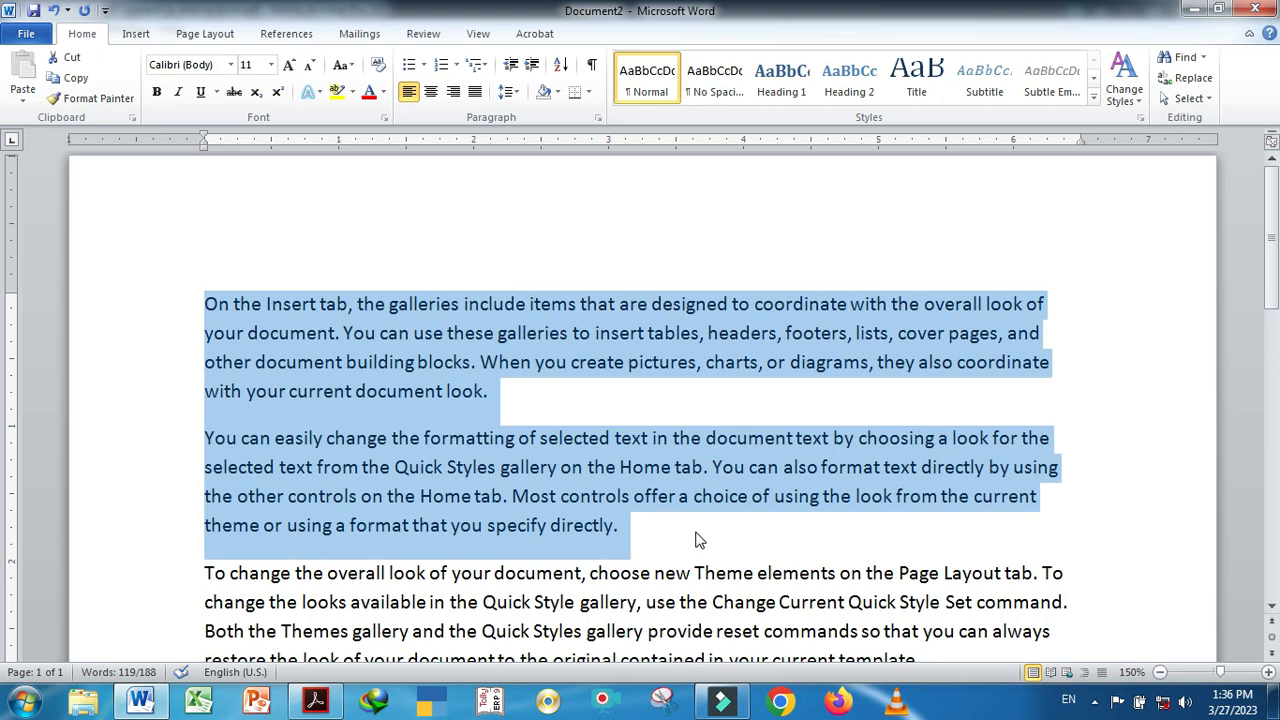
{"action": "left_click", "coordinate": [663, 532]}
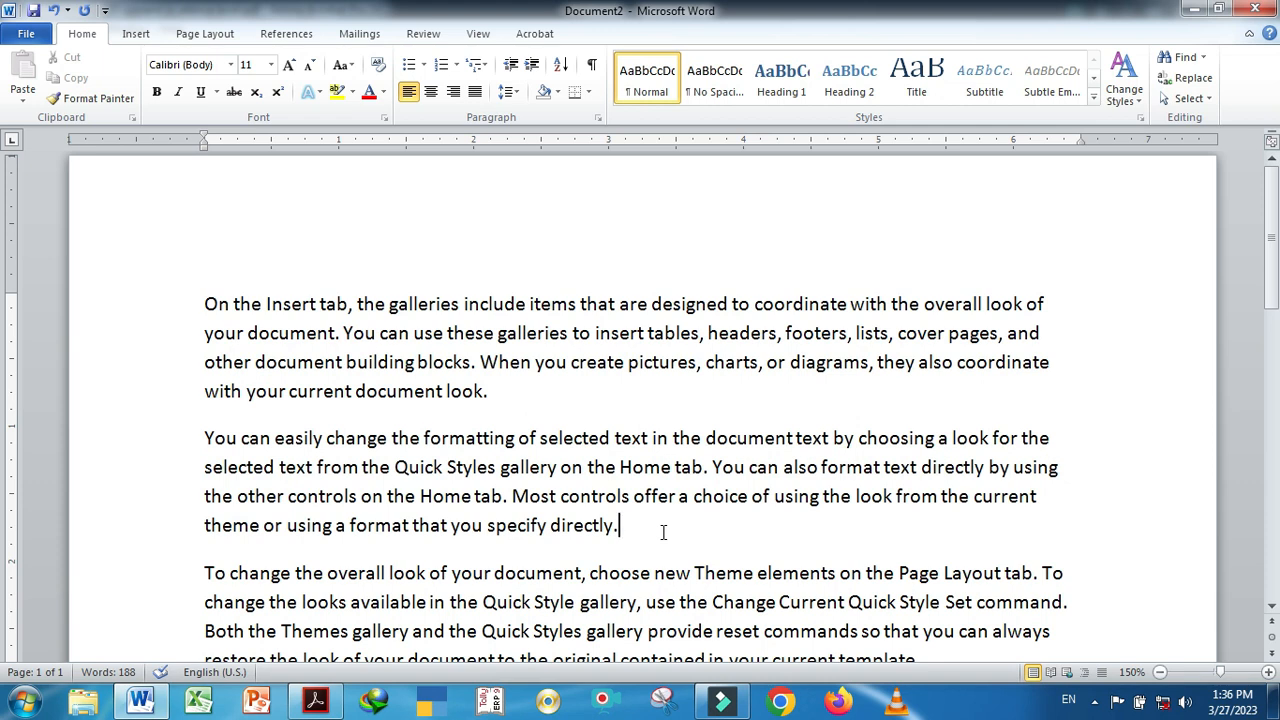
Duplicate the third paragraph, "To change the overall look of your document", directly below itself
{"action": "scroll", "coordinate": [663, 532], "scroll_direction": "down", "scroll_amount": 2}
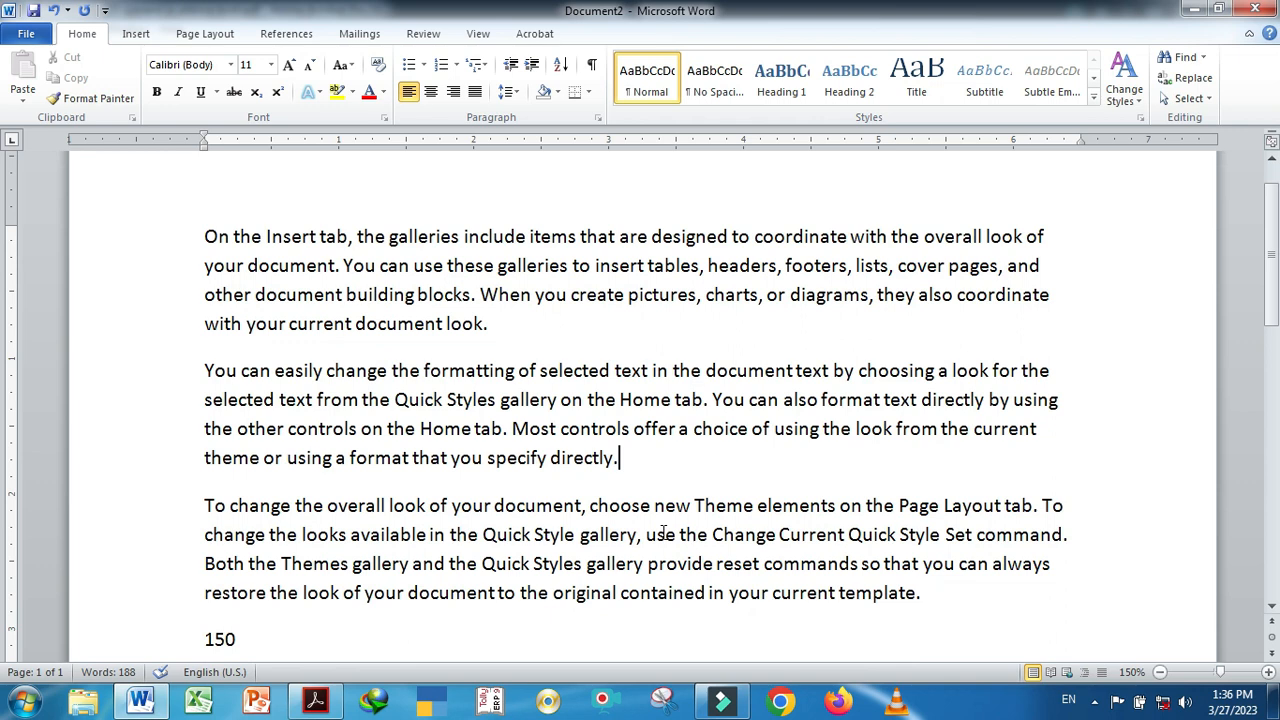
{"action": "left_click_drag", "start_coordinate": [205, 442], "coordinate": [963, 544]}
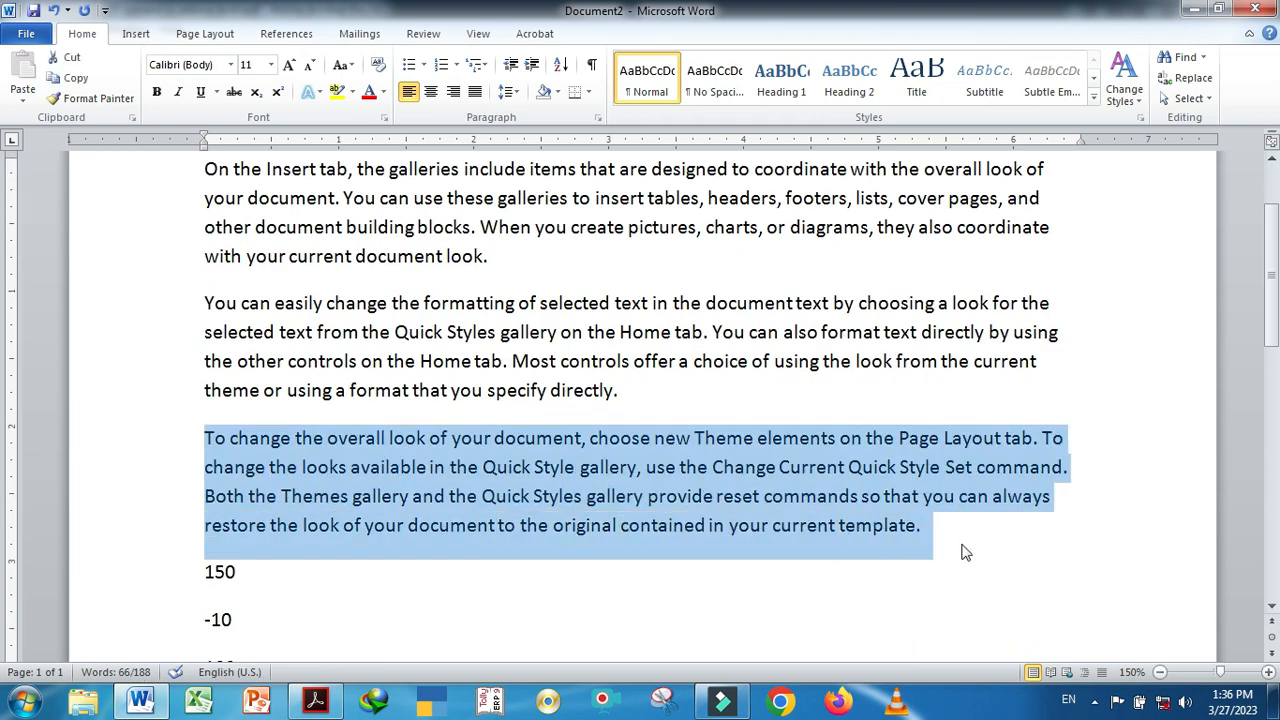
{"action": "key", "text": "ctrl+c"}
{"action": "key", "text": "ctrl+v"}
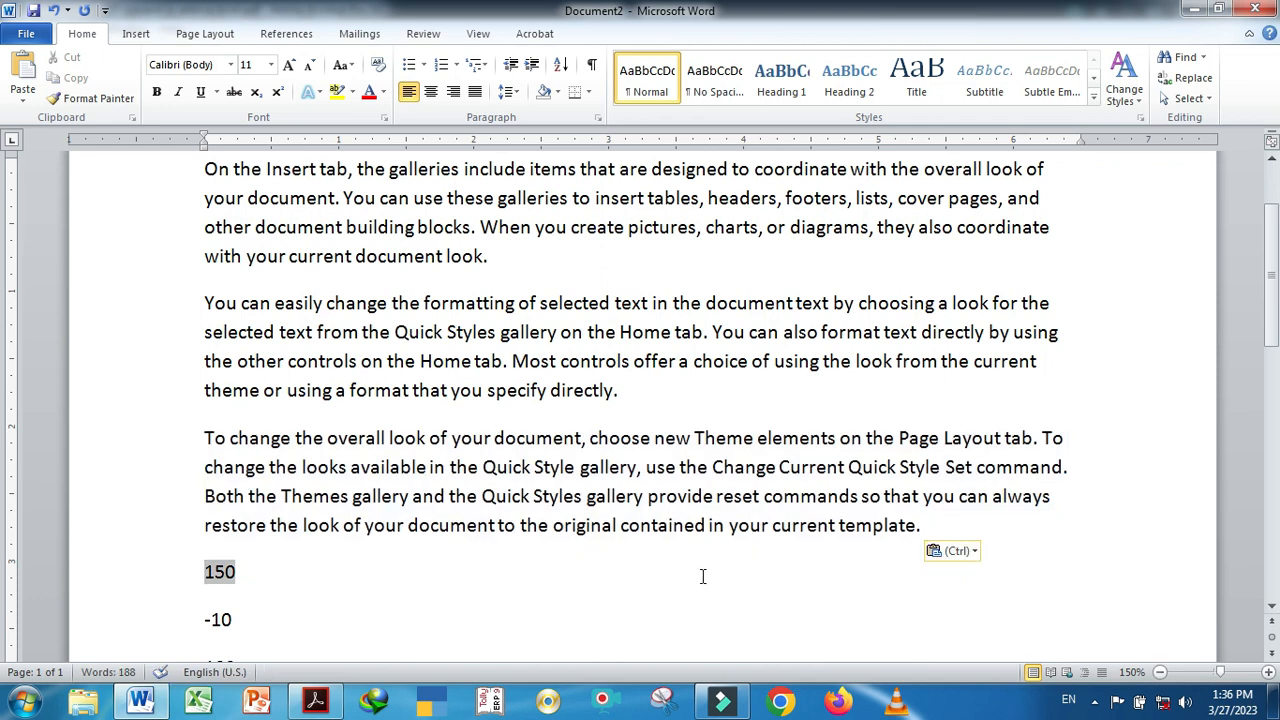
{"action": "key", "text": "ctrl+v"}
Select everything from the start of the third paragraph to the end of the document and review the selected range
{"action": "scroll", "coordinate": [568, 567], "scroll_direction": "up", "scroll_amount": 2}
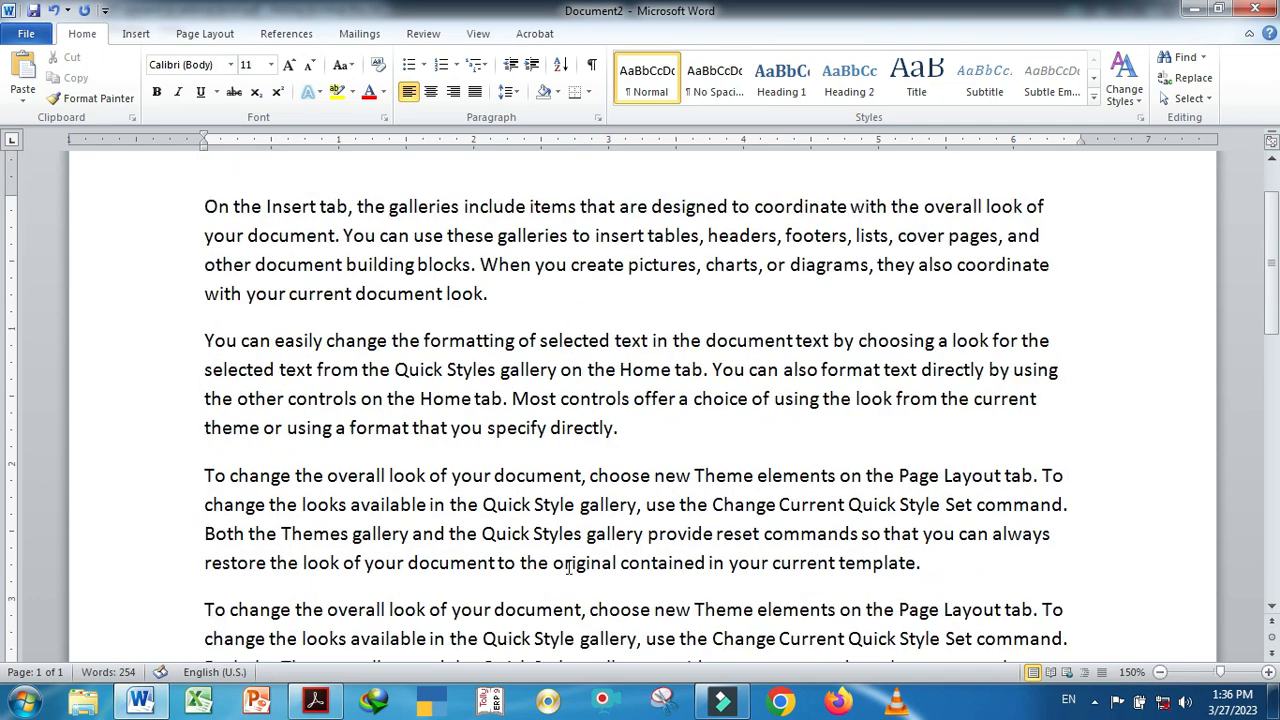
{"action": "left_click", "coordinate": [202, 474]}
{"action": "key", "text": "ctrl+shift+End"}
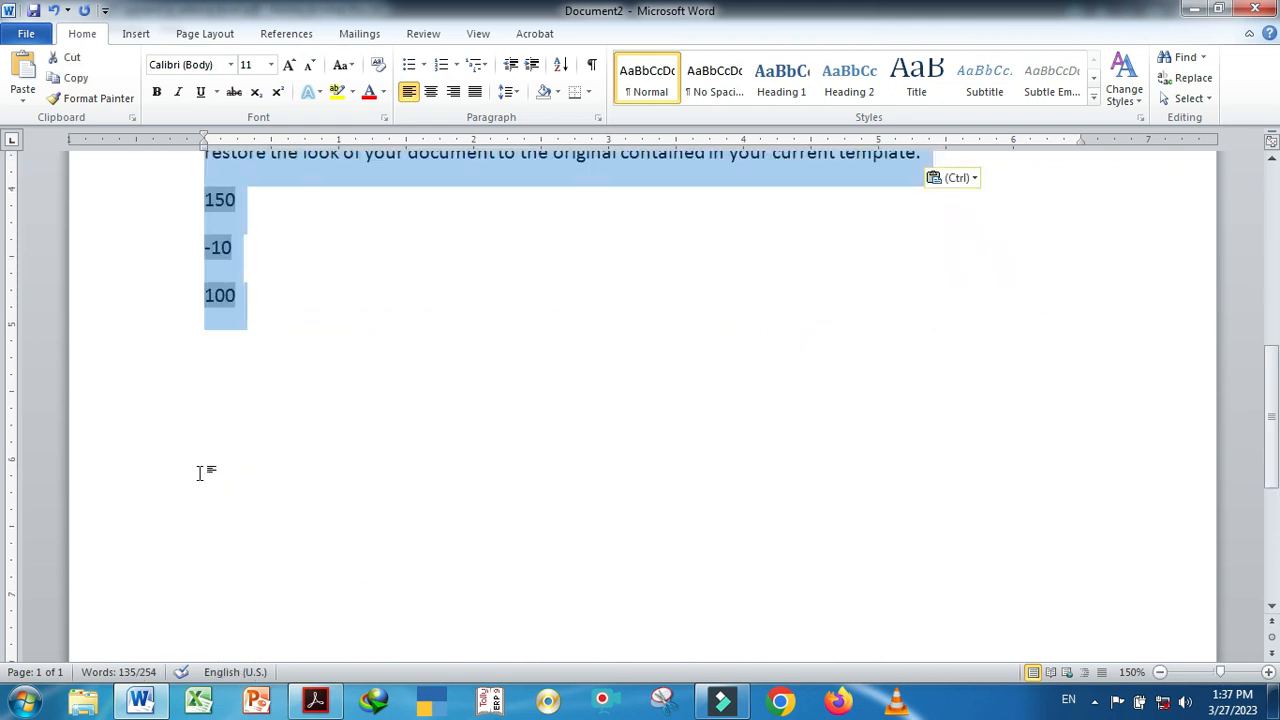
{"action": "scroll", "coordinate": [440, 490], "scroll_direction": "up", "scroll_amount": 4}
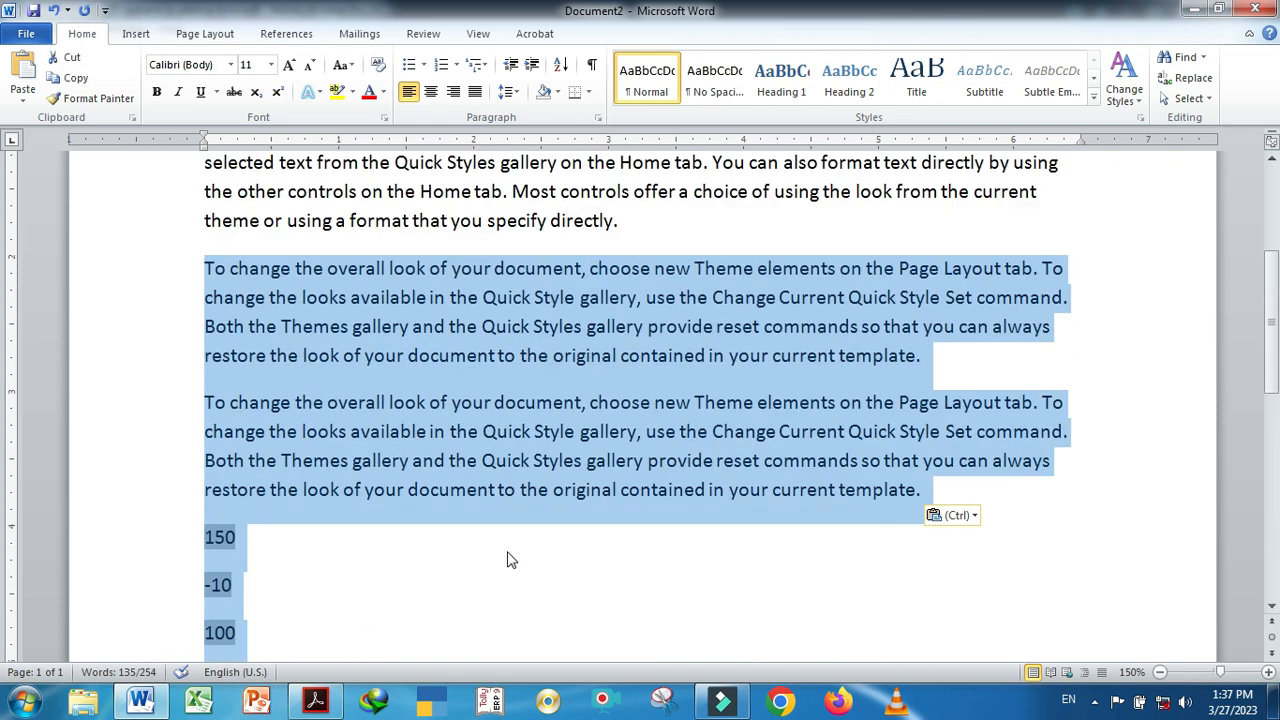
{"action": "scroll", "coordinate": [507, 558], "scroll_direction": "down", "scroll_amount": 1}
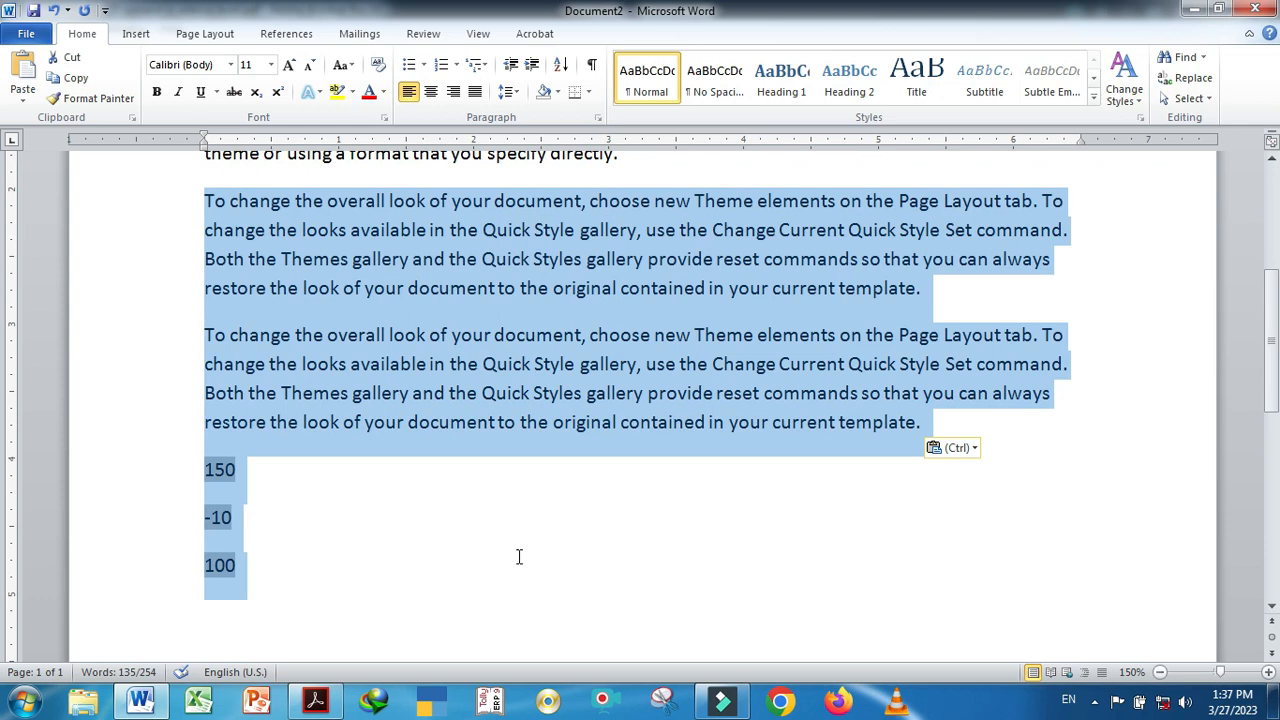
{"action": "scroll", "coordinate": [517, 563], "scroll_direction": "up", "scroll_amount": 5}
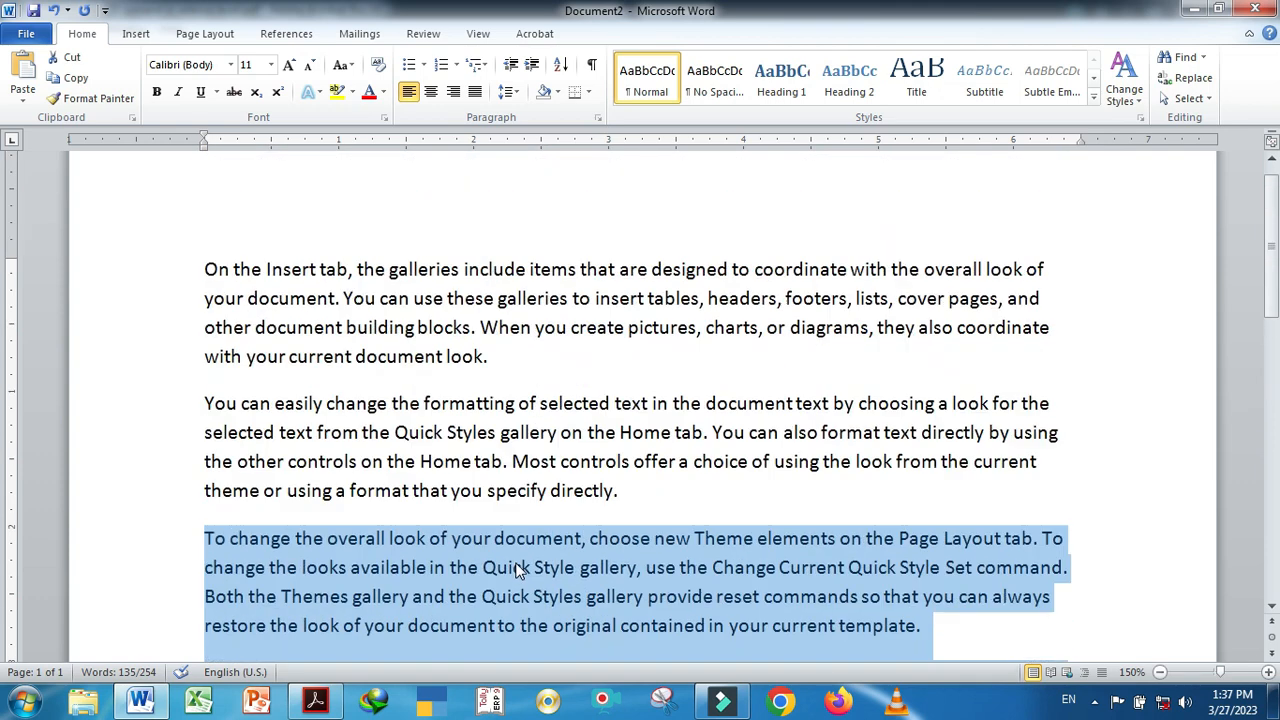
Read the PDF's shortcut entries from item 15 to item 21 and return to Document2
{"action": "key", "text": "alt+Tab"}
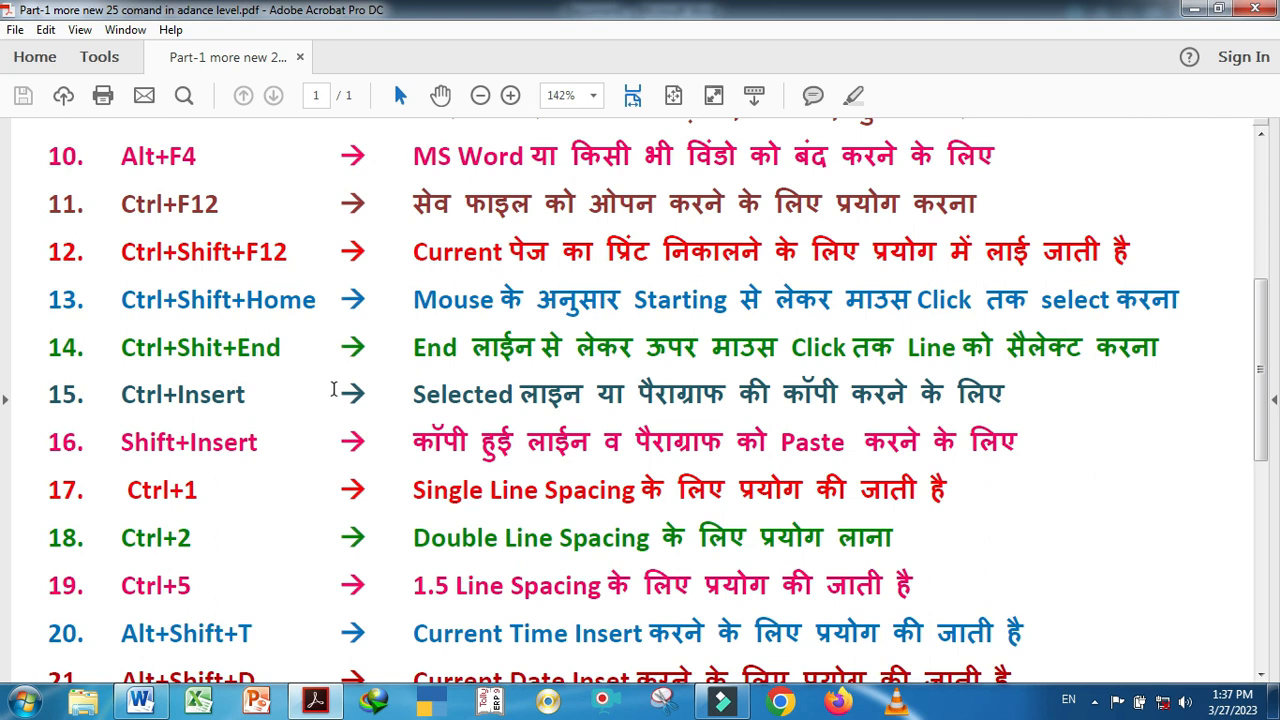
{"action": "scroll", "coordinate": [333, 389], "scroll_direction": "down", "scroll_amount": 2}
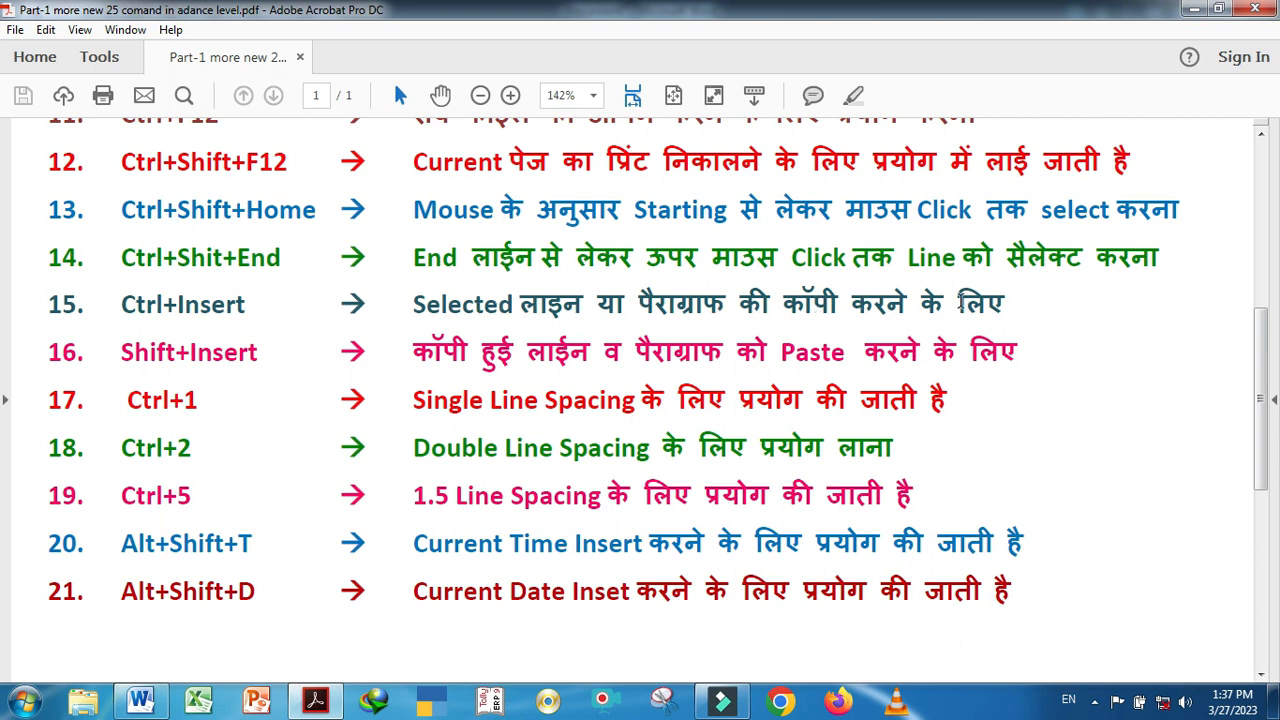
{"action": "key", "text": "alt+Tab"}
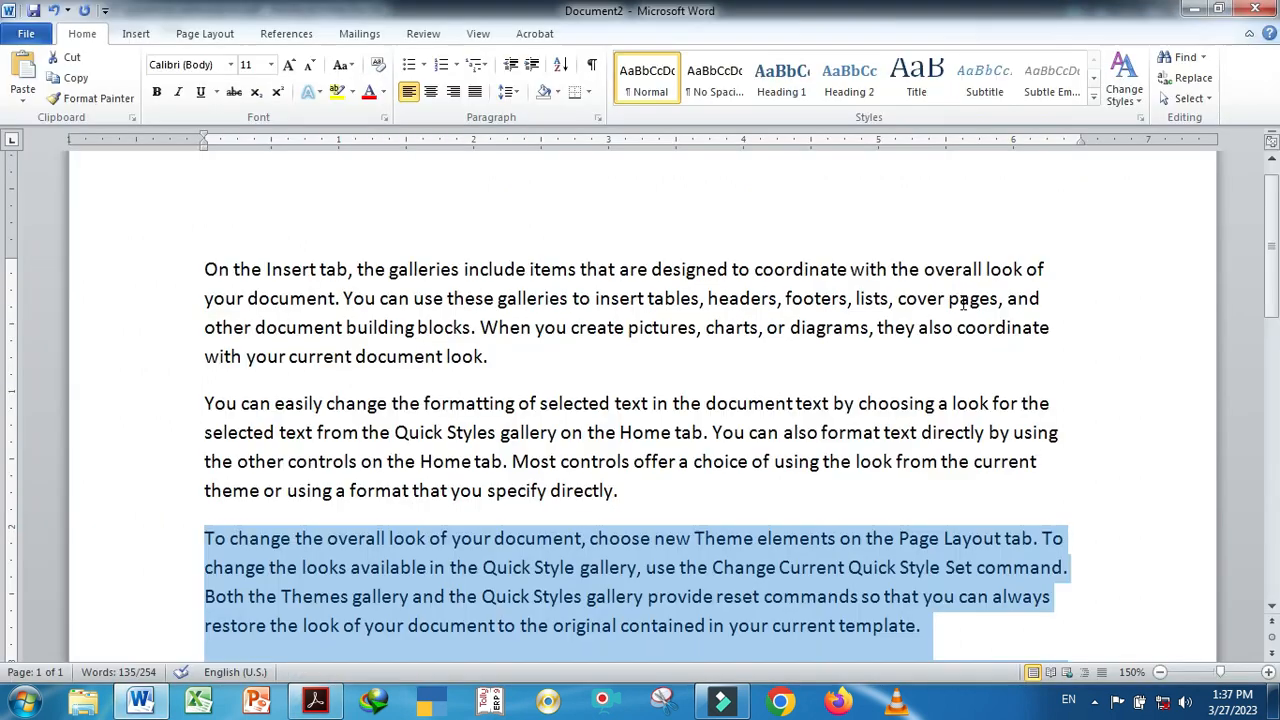
Select the whole first paragraph, "On the Insert tab, the galleries include items", and copy it
{"action": "left_click", "coordinate": [663, 501]}
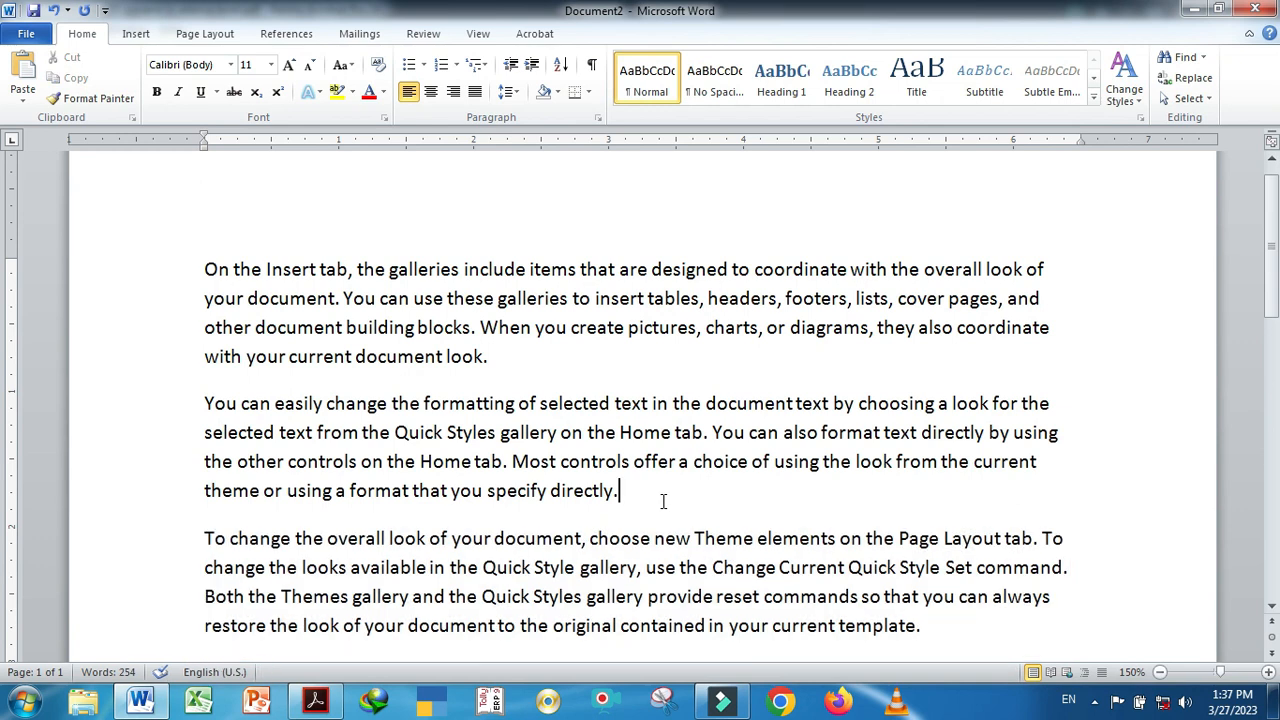
{"action": "key", "text": "ctrl+v"}
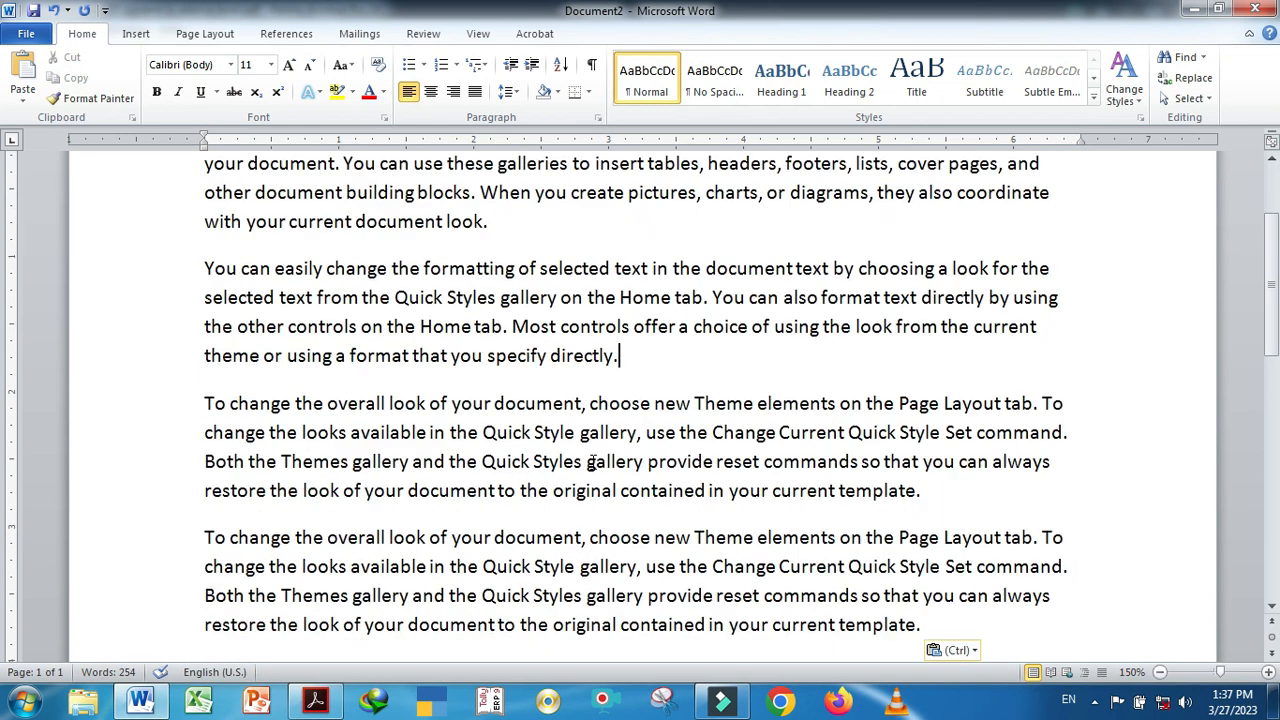
{"action": "scroll", "coordinate": [592, 463], "scroll_direction": "up", "scroll_amount": 2}
{"action": "left_click", "coordinate": [518, 367]}
{"action": "left_click_drag", "start_coordinate": [518, 367], "coordinate": [202, 268]}
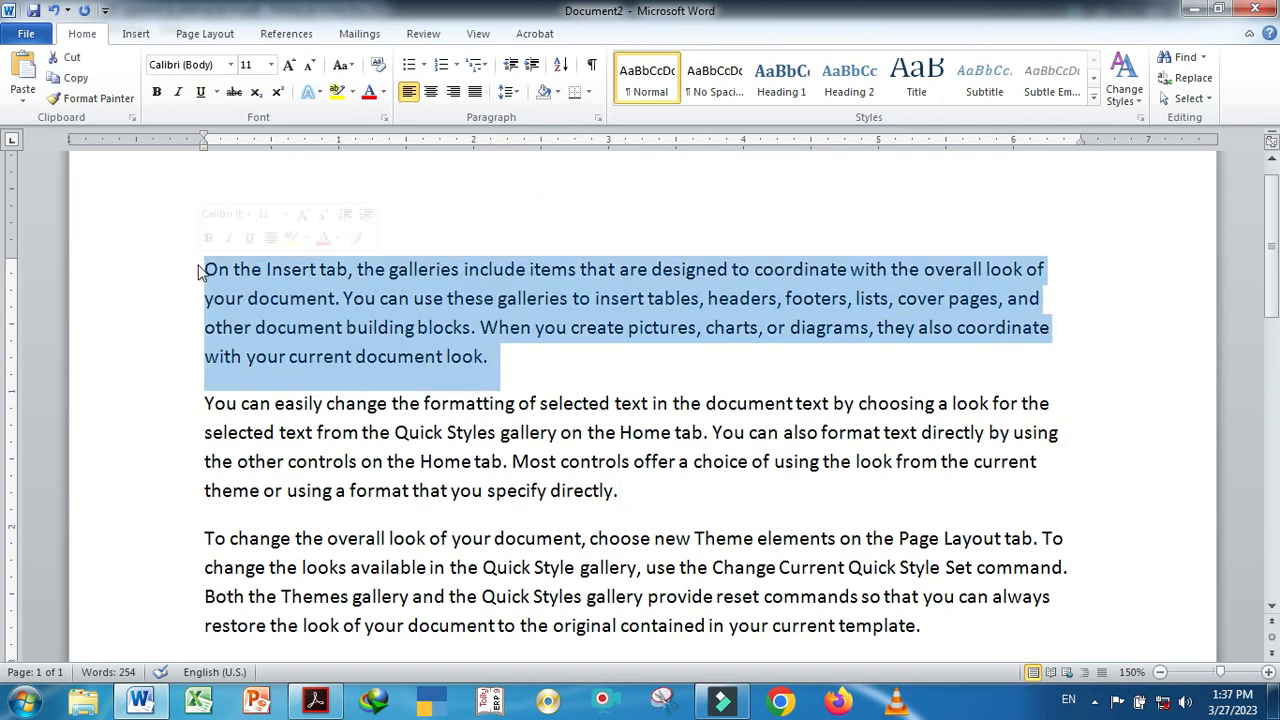
{"action": "left_click", "coordinate": [582, 387]}
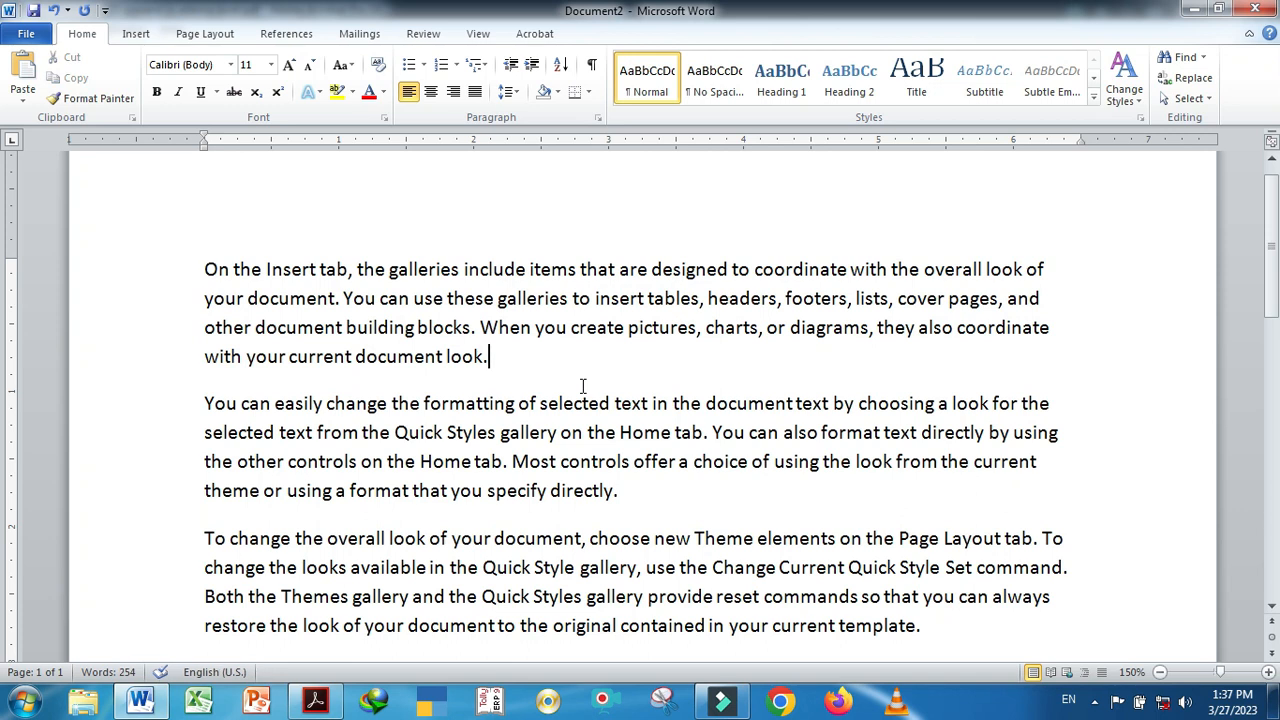
{"action": "triple_click", "coordinate": [620, 300]}
{"action": "key", "text": "ctrl+c"}
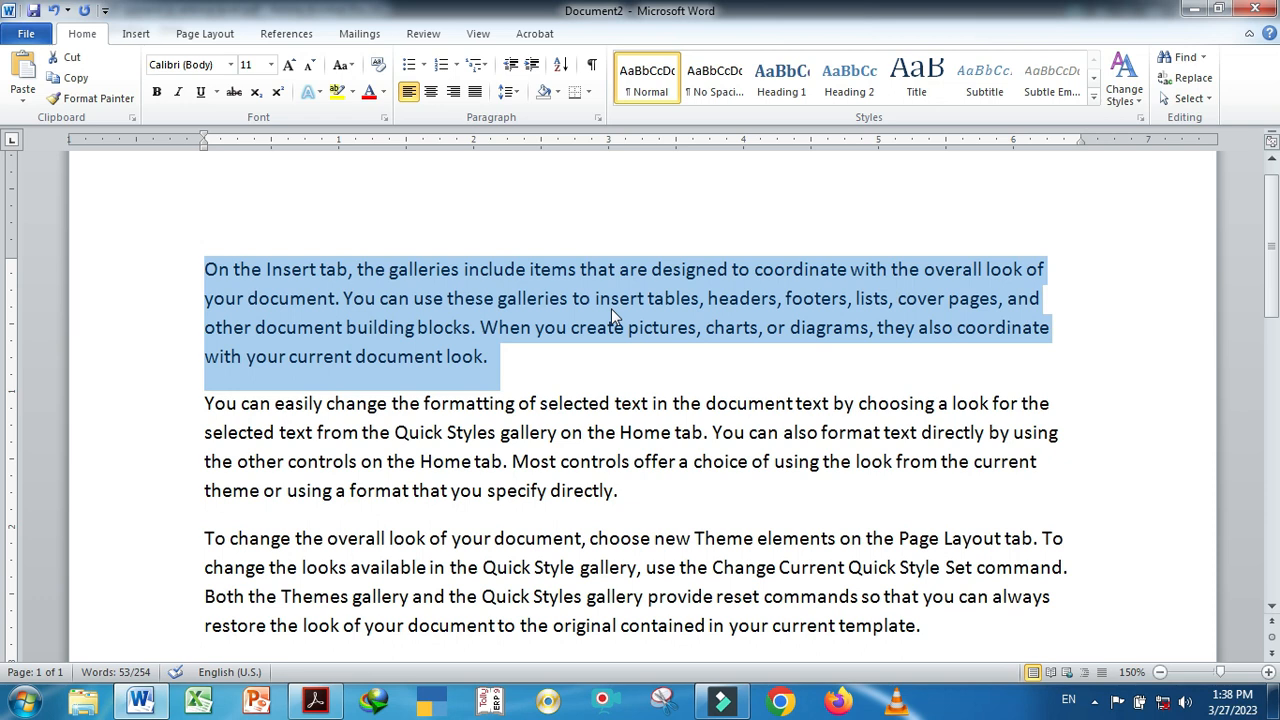
Add an empty line after the first paragraph, paste the copied paragraph there and undo the paste
{"action": "left_click", "coordinate": [543, 360]}
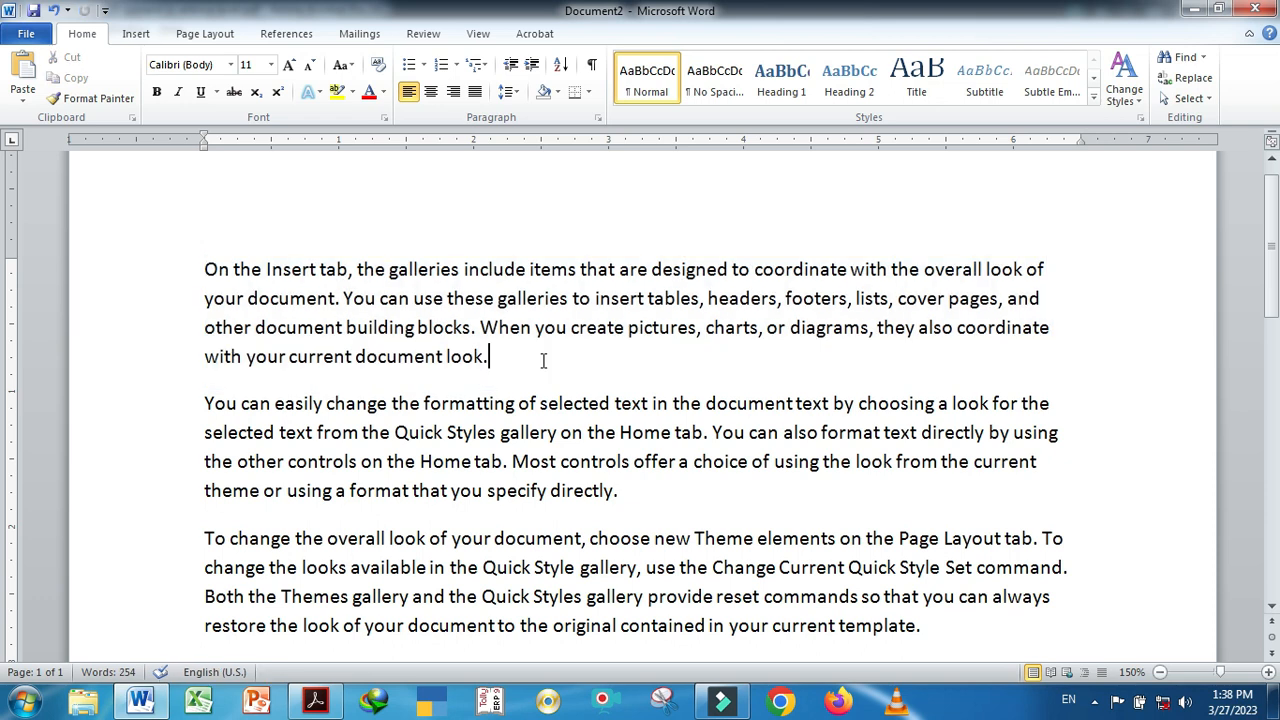
{"action": "key", "text": "Return"}
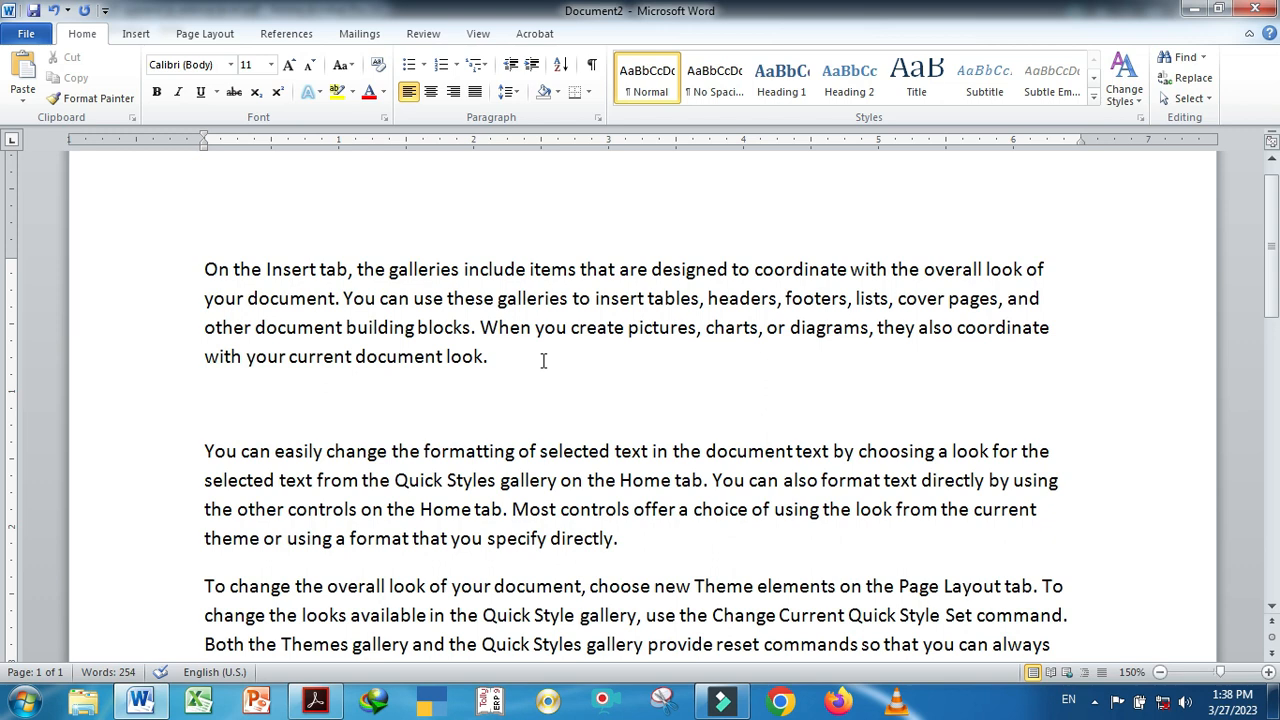
{"action": "key", "text": "ctrl+v"}
{"action": "key", "text": "ctrl+z"}
Check the paste shortcut at item 16 of the PDF and paste the copied paragraph four times into Document2's empty line below the first paragraph
{"action": "key", "text": "alt+Tab"}
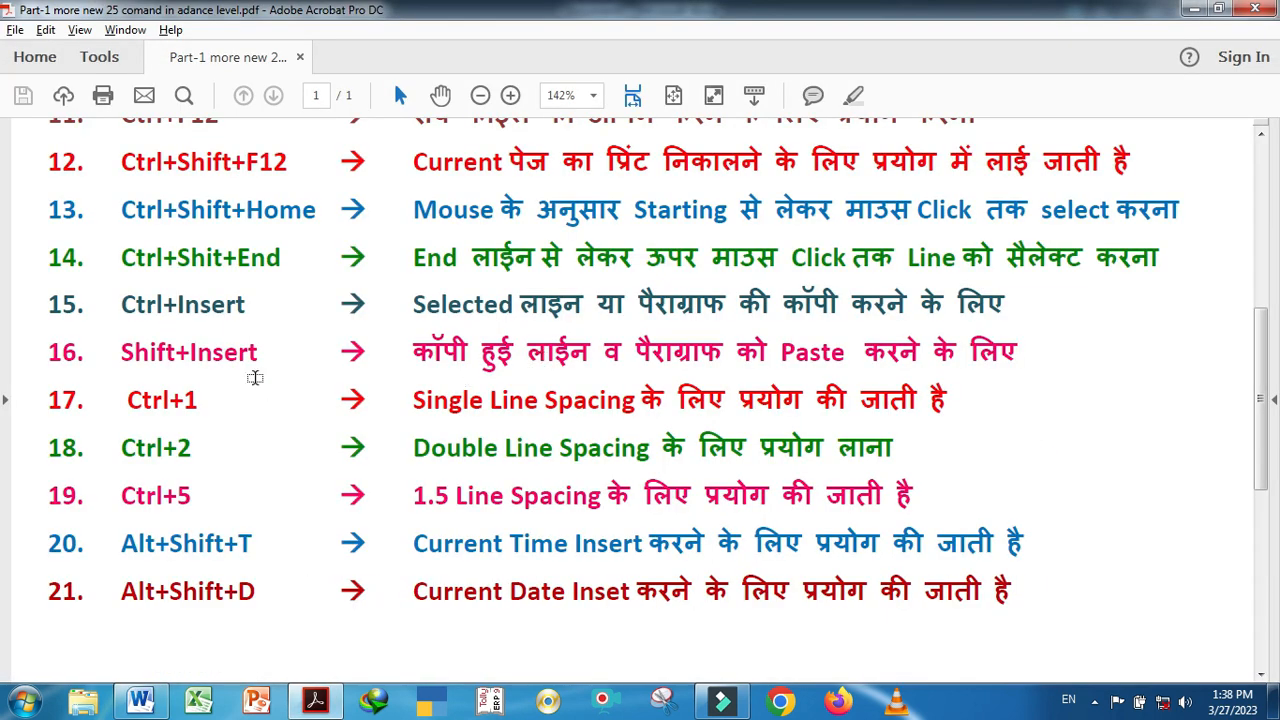
{"action": "key", "text": "alt+Tab"}
{"action": "key", "text": "alt+Tab"}
{"action": "key", "text": "alt+Tab"}
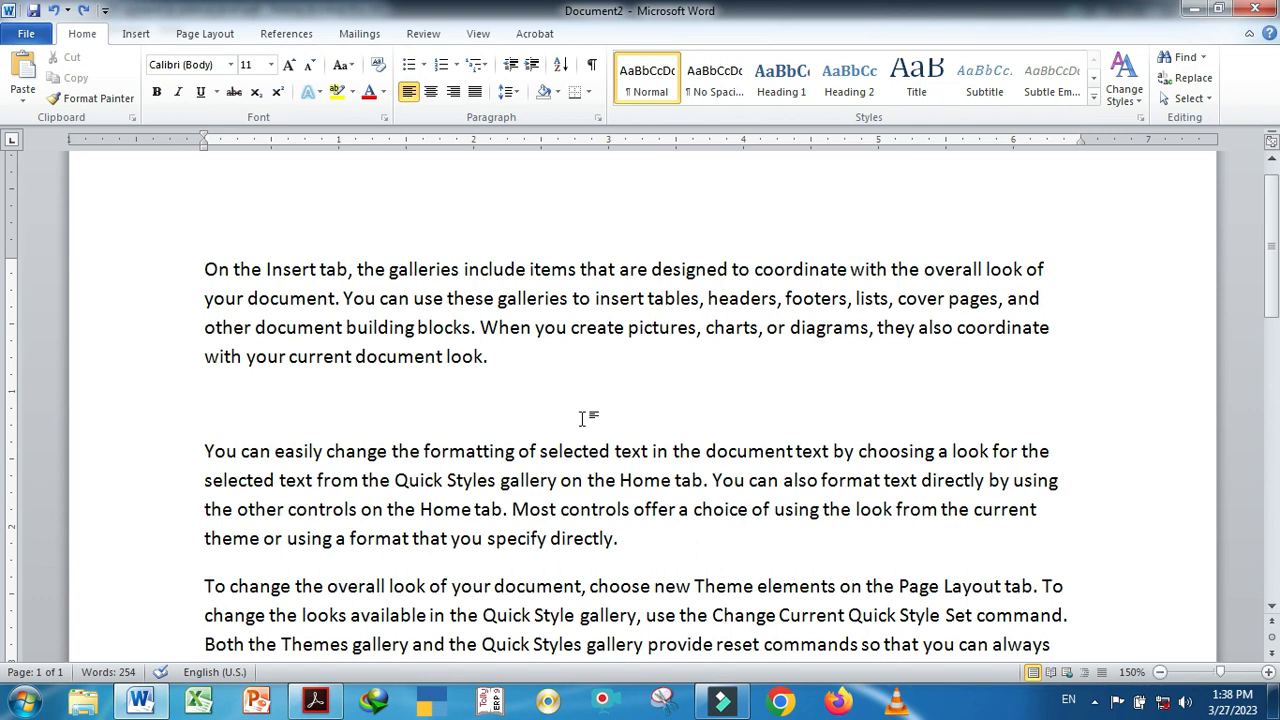
{"action": "key", "text": "ctrl+v"}
{"action": "key", "text": "ctrl+v"}
{"action": "key", "text": "ctrl+v"}
{"action": "key", "text": "ctrl+v"}
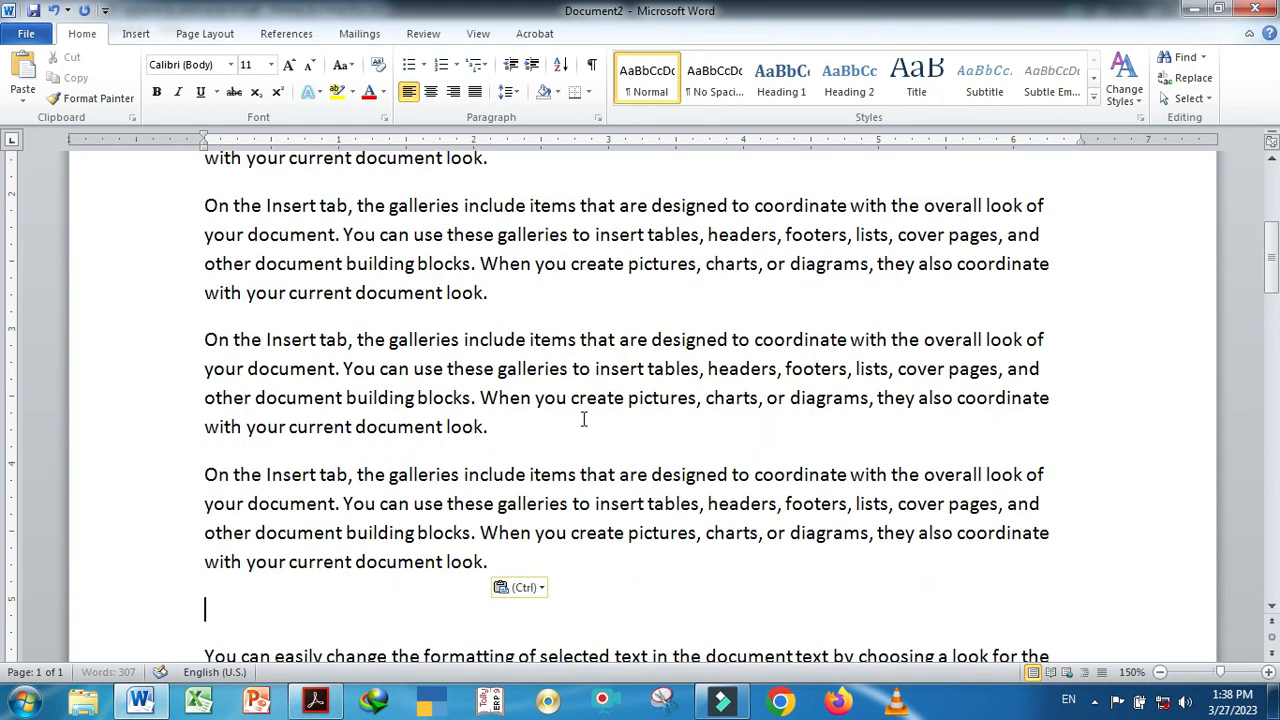
{"action": "scroll", "coordinate": [570, 480], "scroll_direction": "up", "scroll_amount": 2}
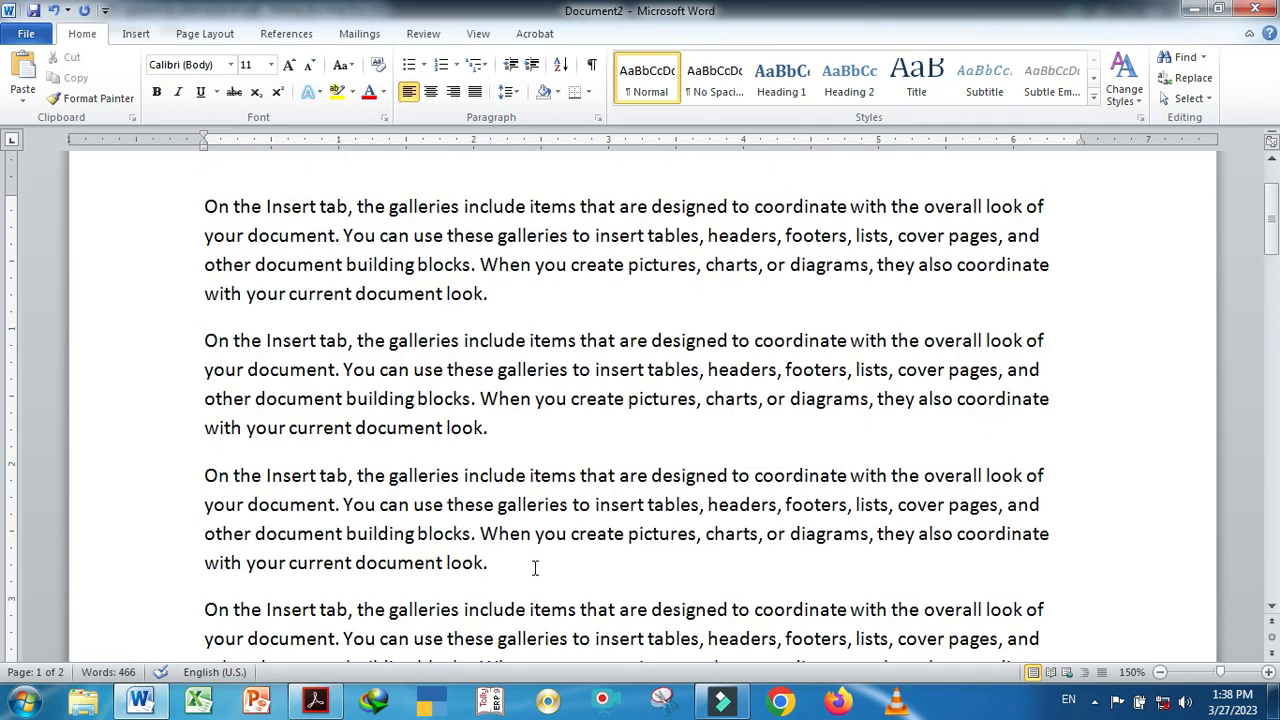
Check the line-spacing entries in the PDF and apply single, double and finally 1.5 line spacing to Document2's first two paragraphs
{"action": "key", "text": "alt+Tab"}
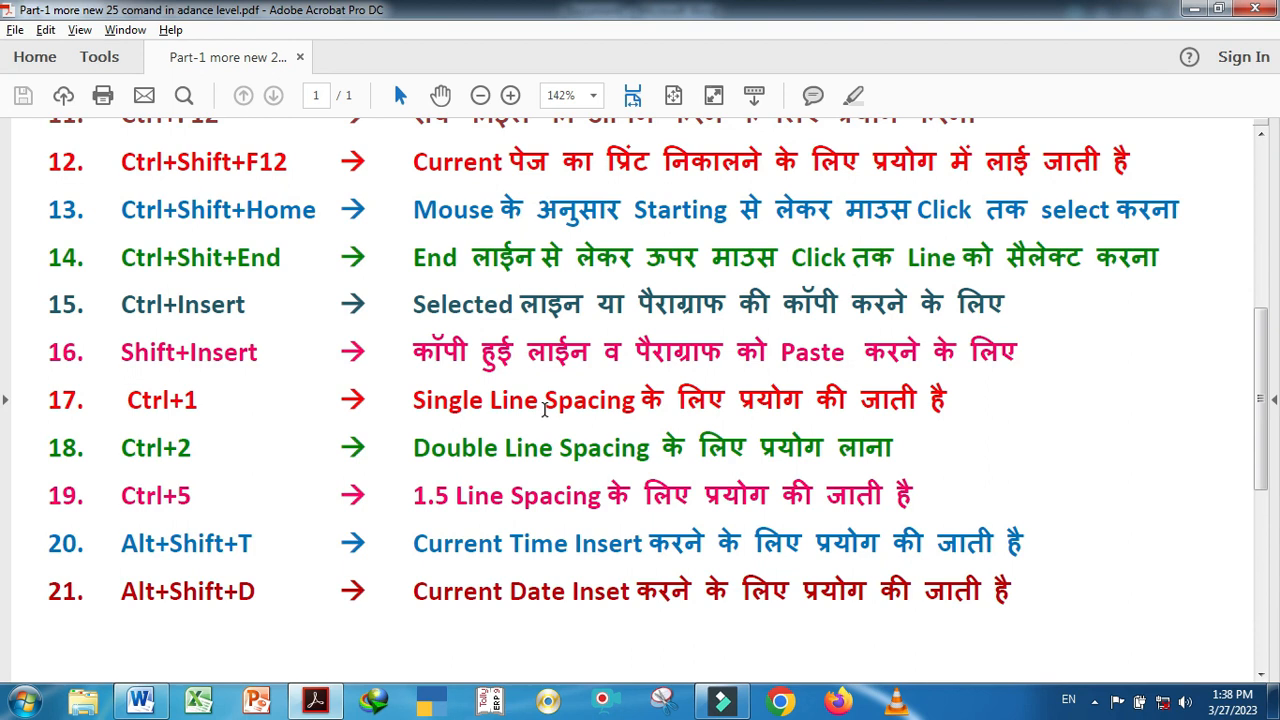
{"action": "key", "text": "alt+Tab"}
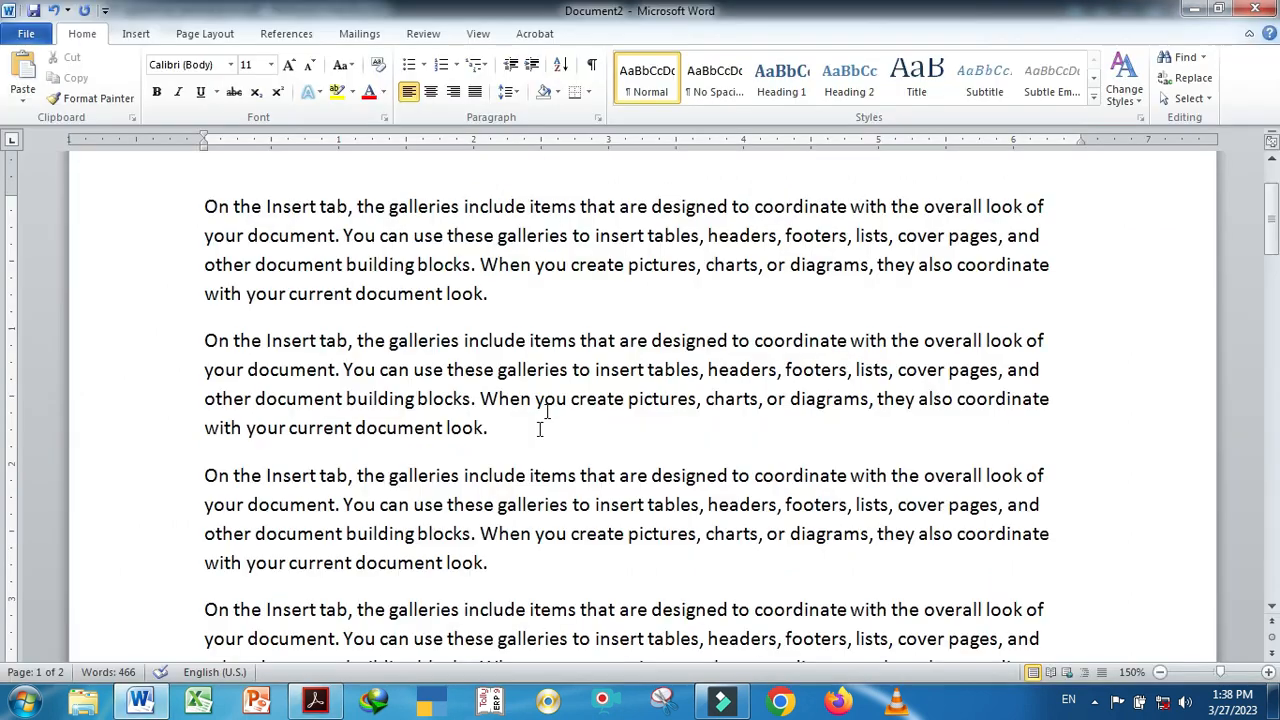
{"action": "scroll", "coordinate": [540, 423], "scroll_direction": "up", "scroll_amount": 1}
{"action": "left_click_drag", "start_coordinate": [204, 320], "coordinate": [510, 546]}
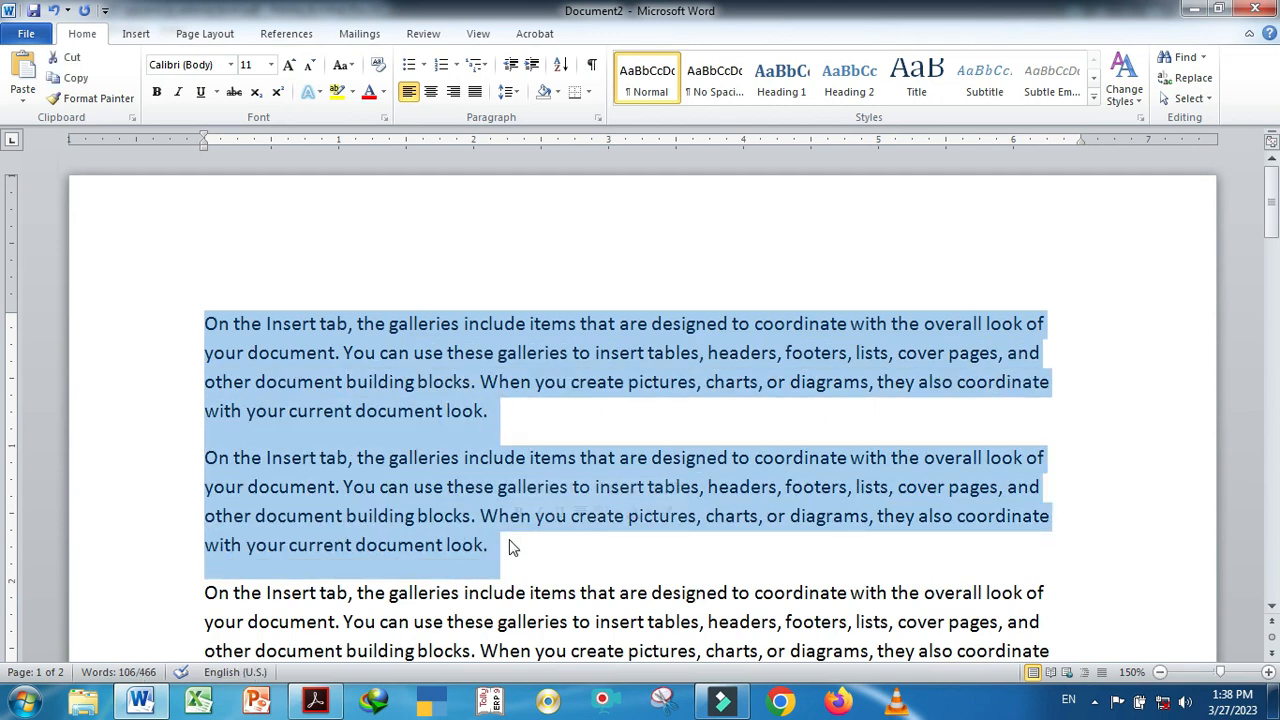
{"action": "key", "text": "ctrl+1"}
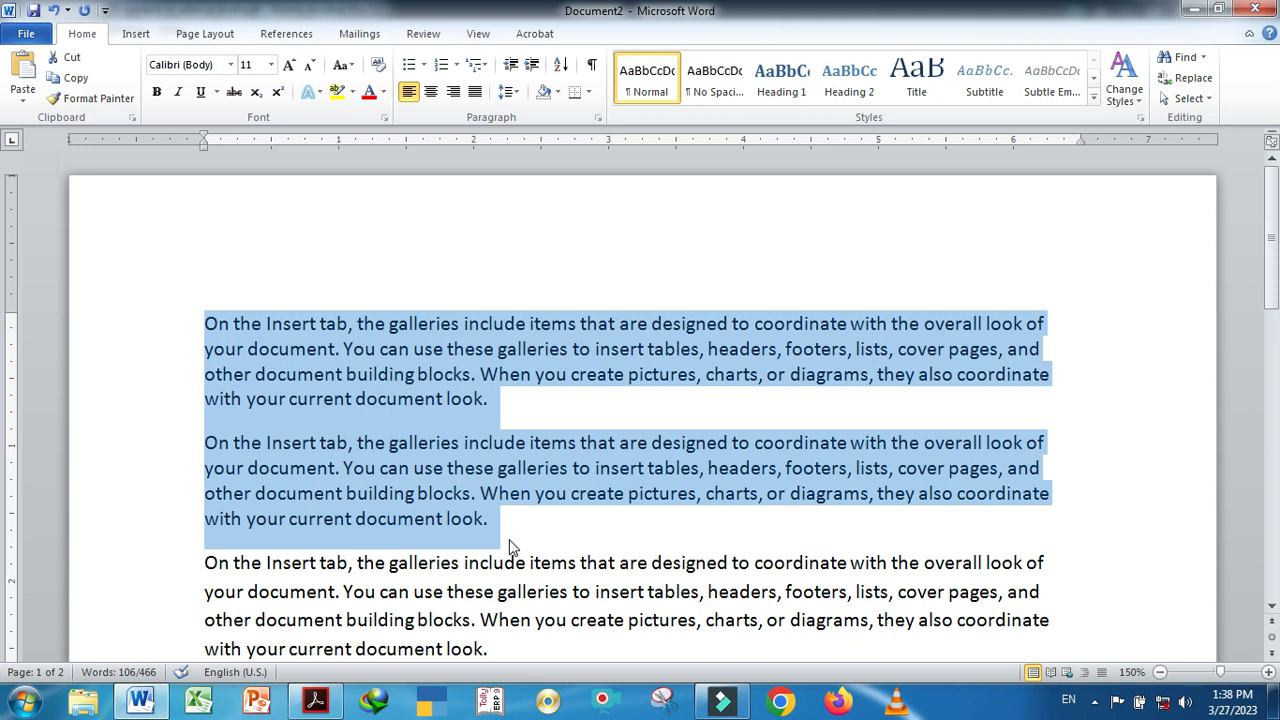
{"action": "key", "text": "ctrl+2"}
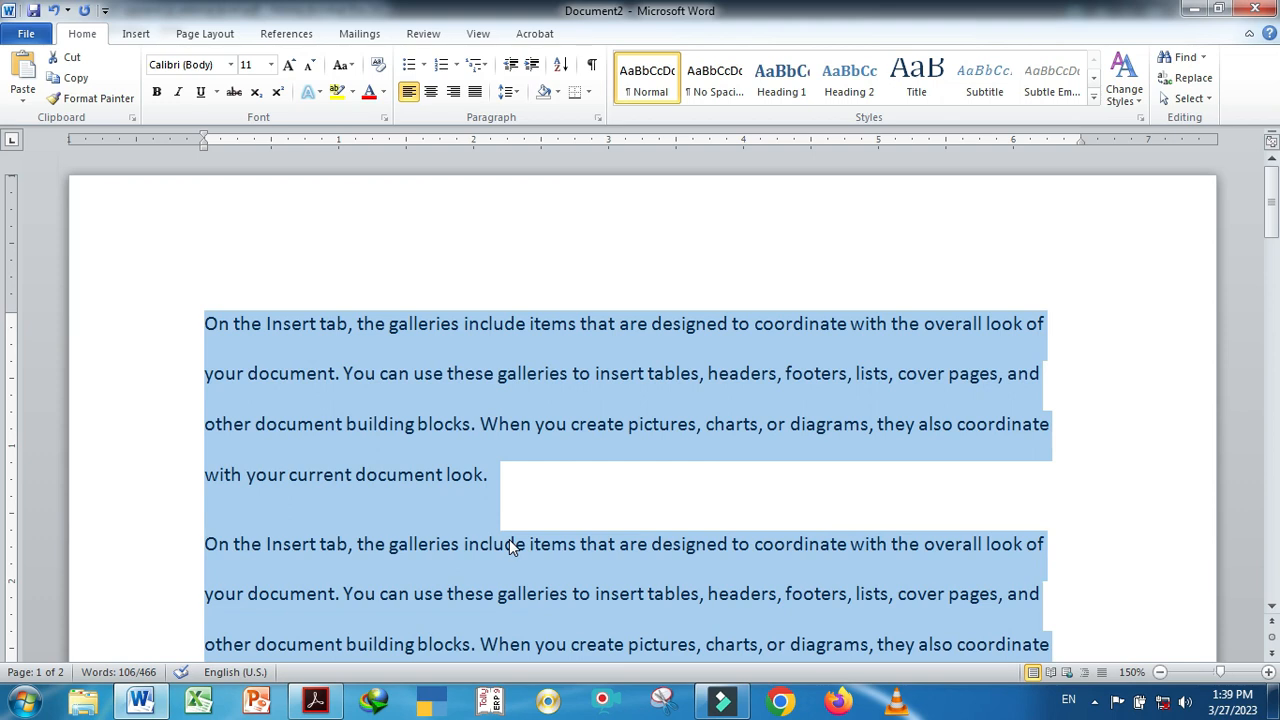
{"action": "key", "text": "ctrl+5"}
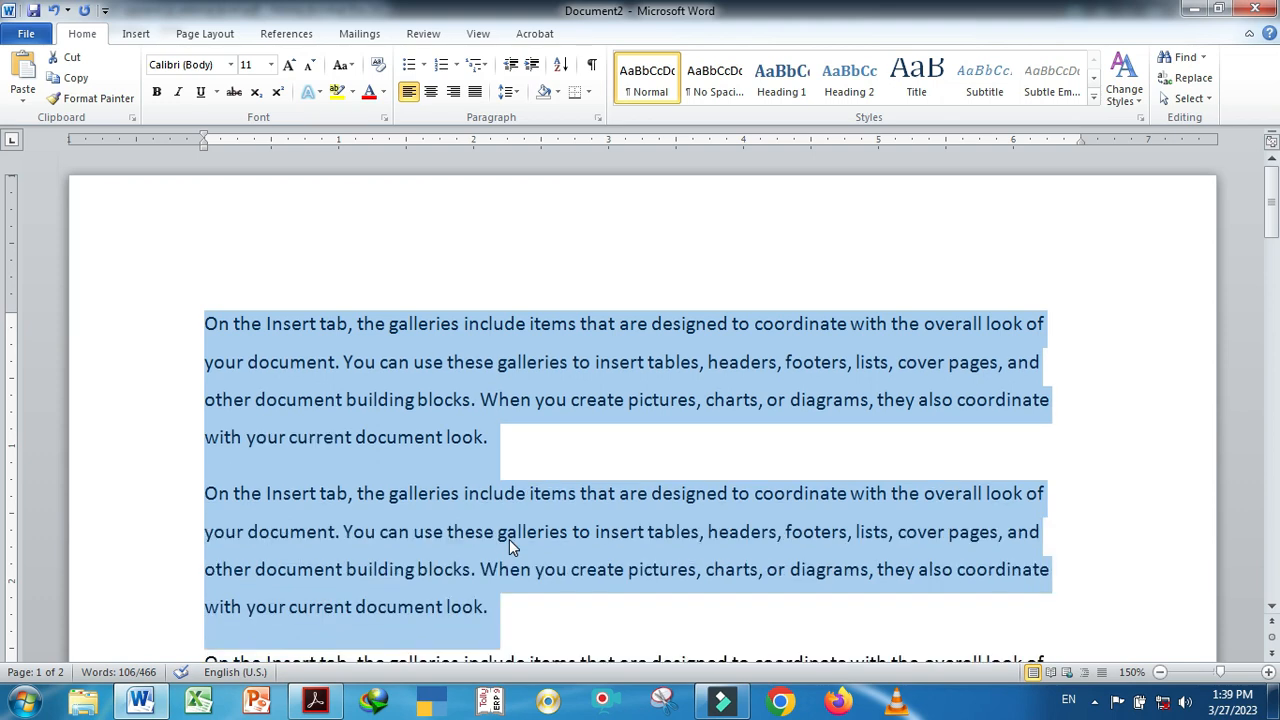
Check item 20 in the PDF and insert the current time on a new line after Document2's last "On the Insert tab" paragraph
{"action": "key", "text": "alt+Tab"}
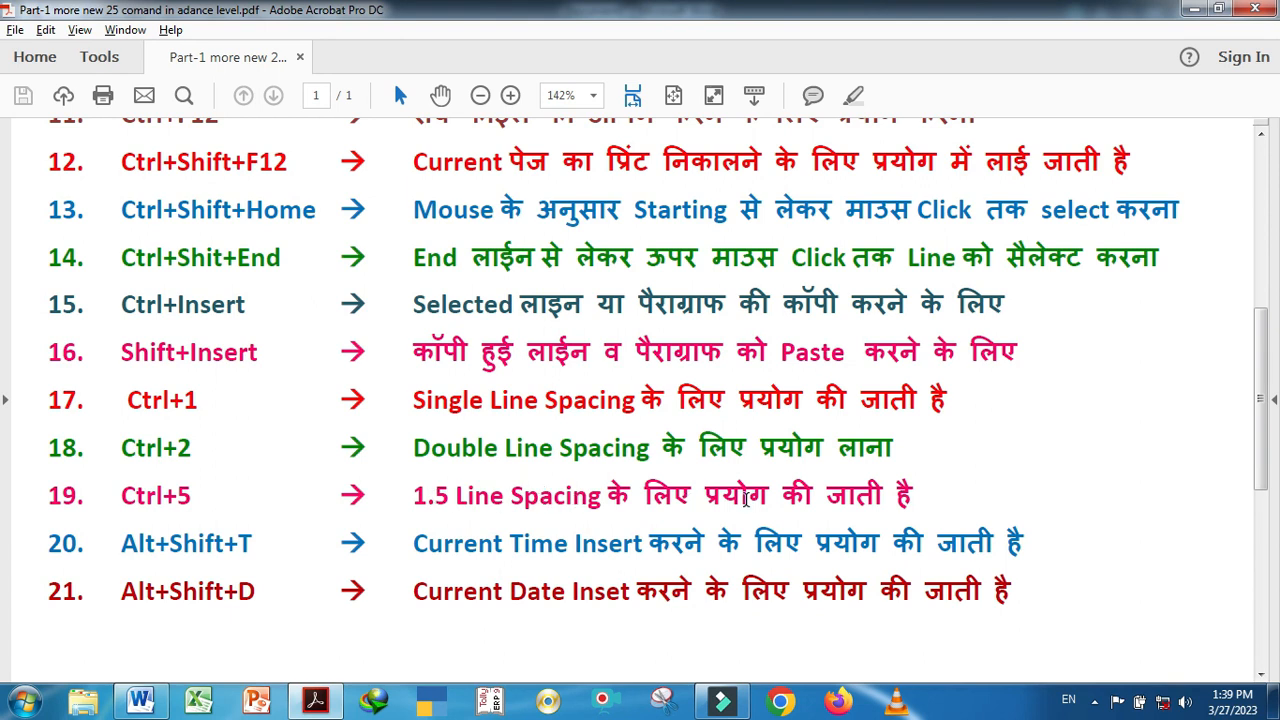
{"action": "scroll", "coordinate": [553, 543], "scroll_direction": "down", "scroll_amount": 1}
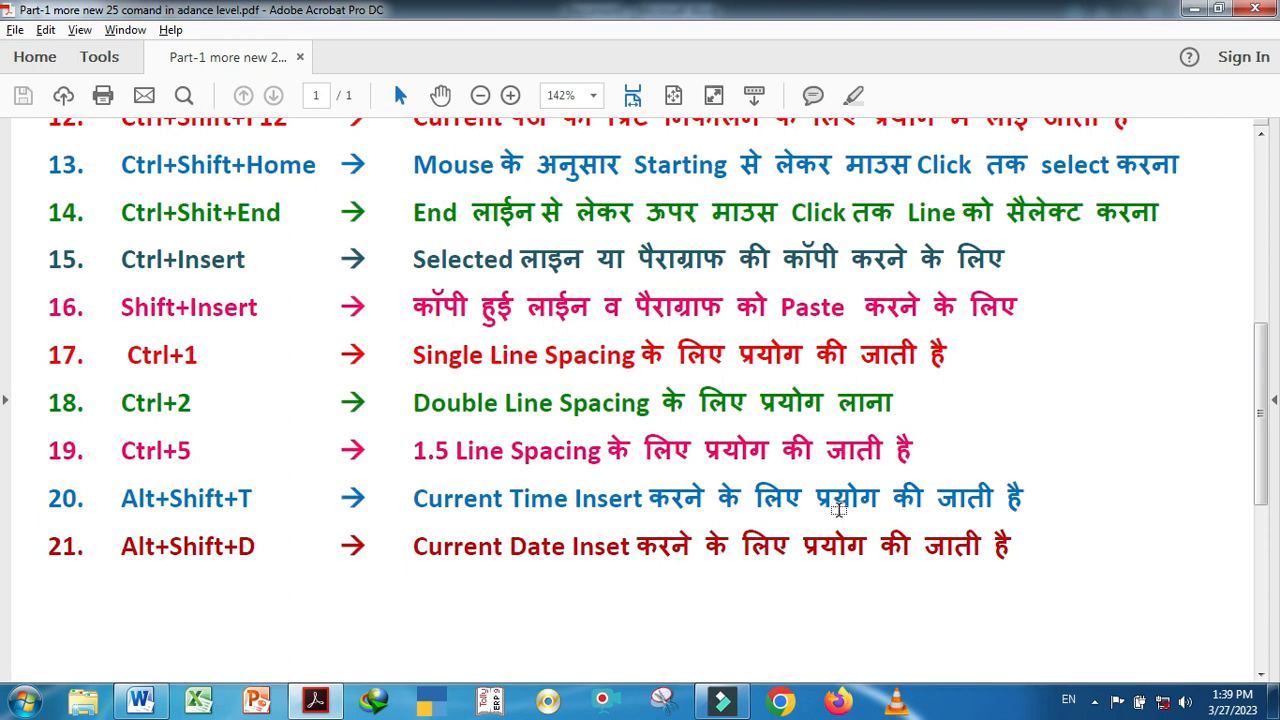
{"action": "key", "text": "alt+Tab"}
{"action": "scroll", "coordinate": [700, 569], "scroll_direction": "up", "scroll_amount": 5}
{"action": "scroll", "coordinate": [617, 561], "scroll_direction": "down", "scroll_amount": 7}
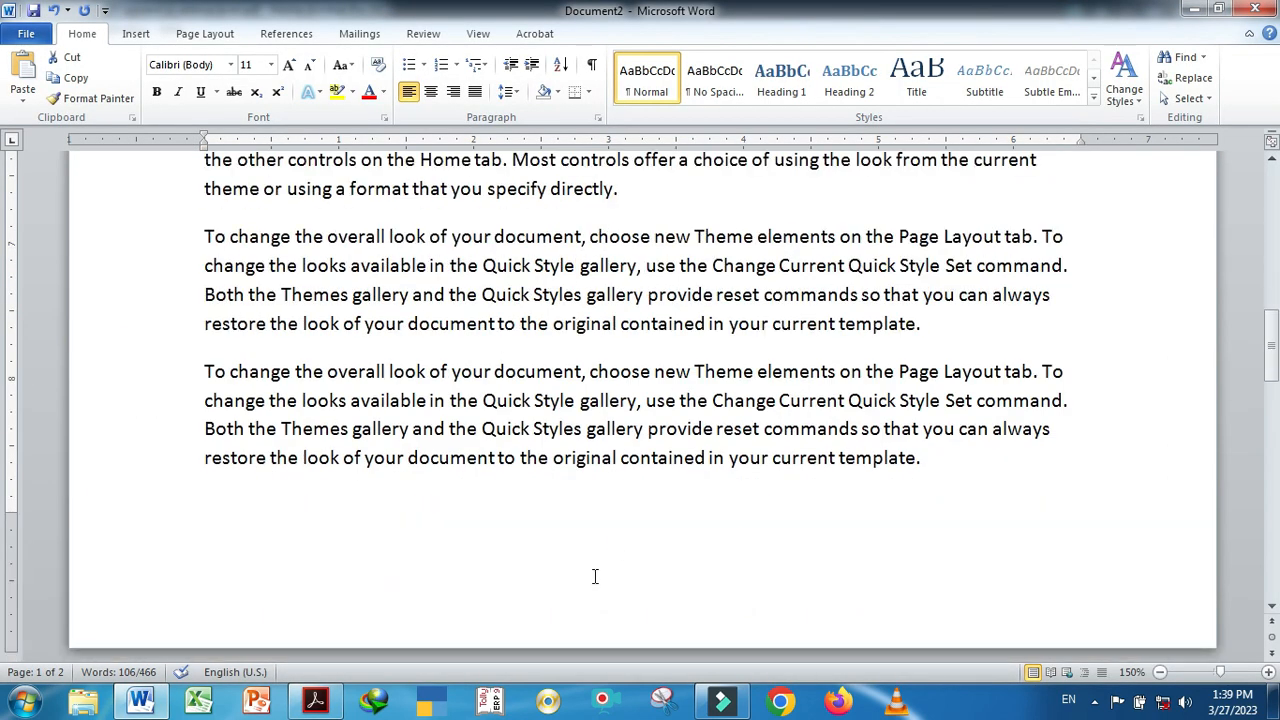
{"action": "scroll", "coordinate": [580, 560], "scroll_direction": "up", "scroll_amount": 8}
{"action": "left_click", "coordinate": [505, 562]}
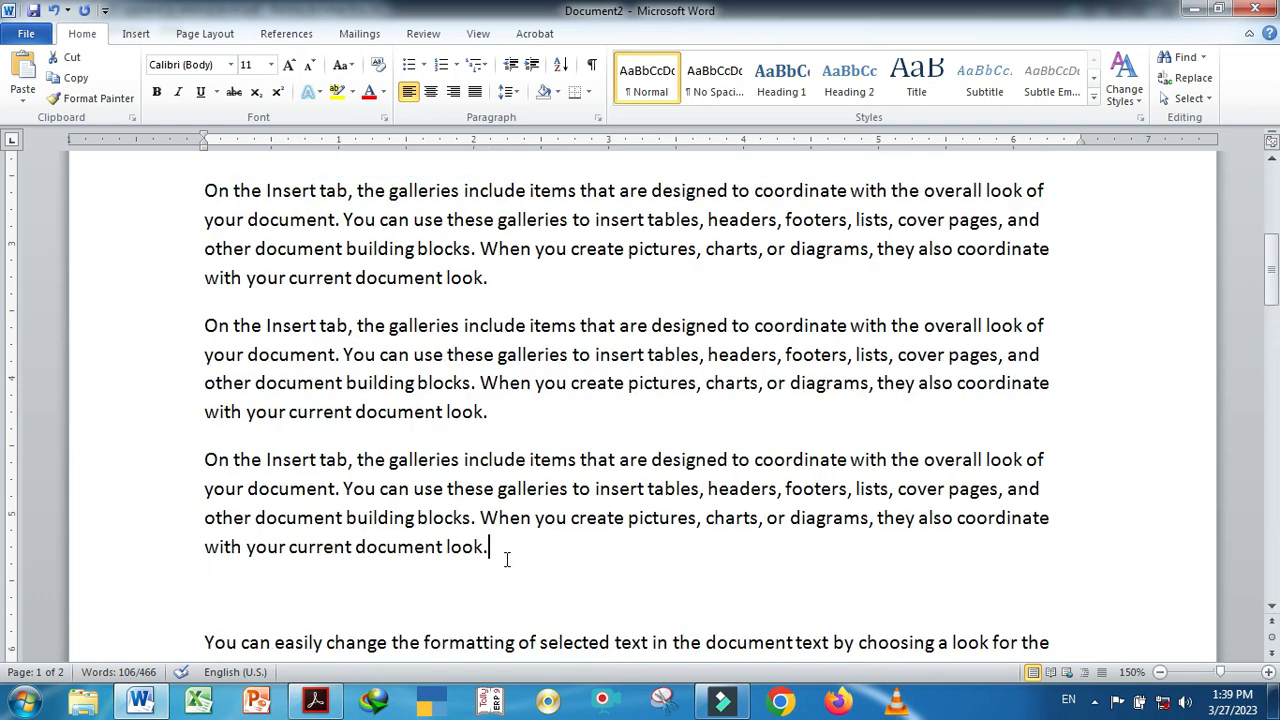
{"action": "key", "text": "Return"}
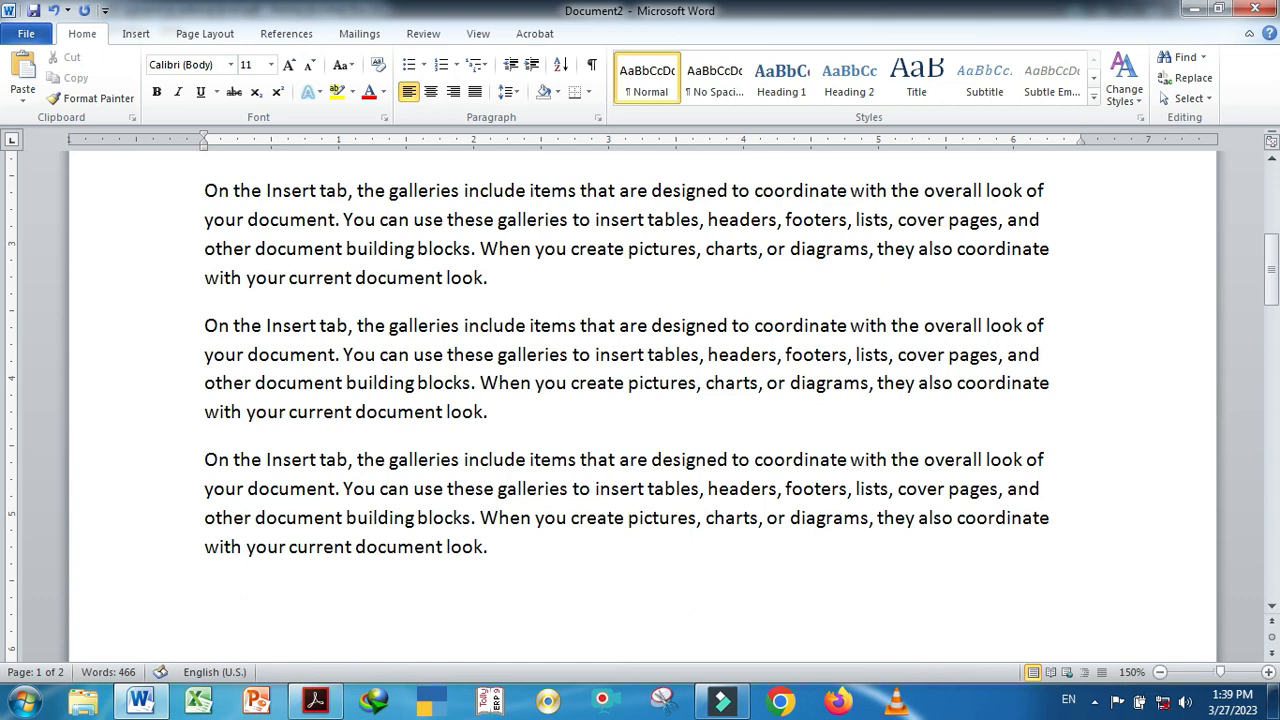
{"action": "key", "text": "alt+shift+t"}
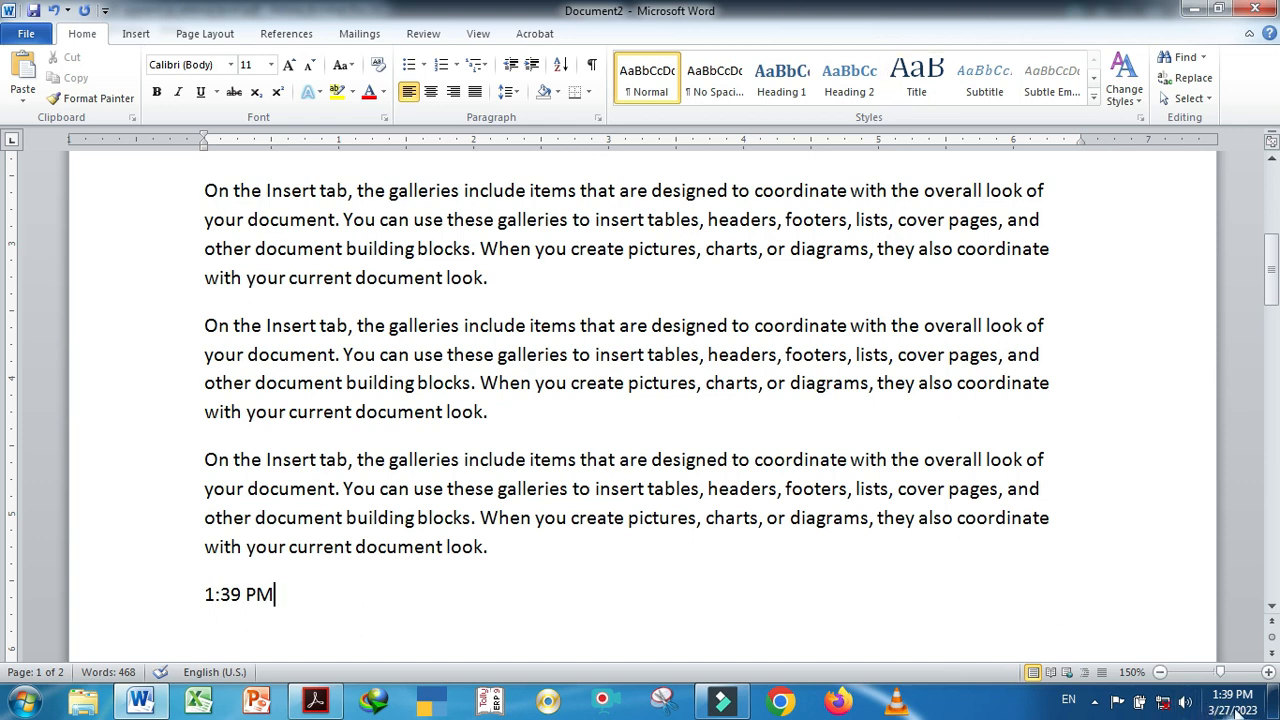
Check item 21 in the PDF and insert the current date on a new line below the time in Document2
{"action": "key", "text": "Return"}
{"action": "key", "text": "alt+Tab"}
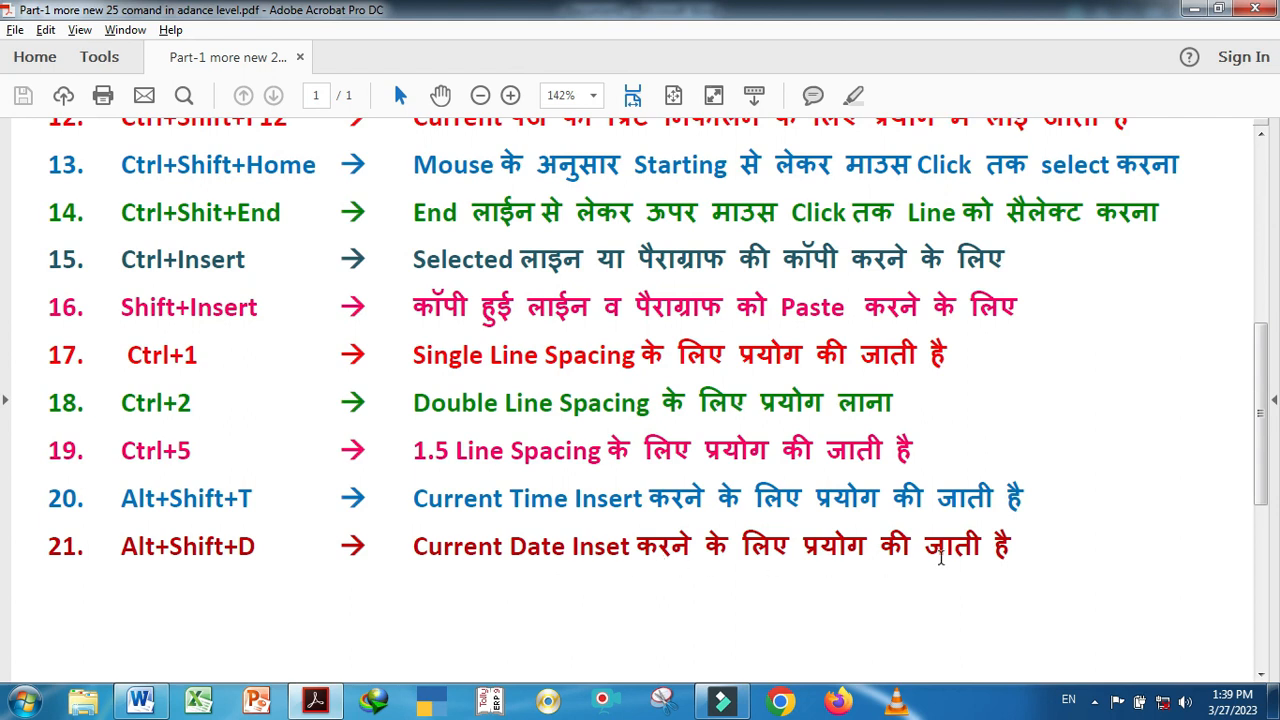
{"action": "key", "text": "alt+Tab"}
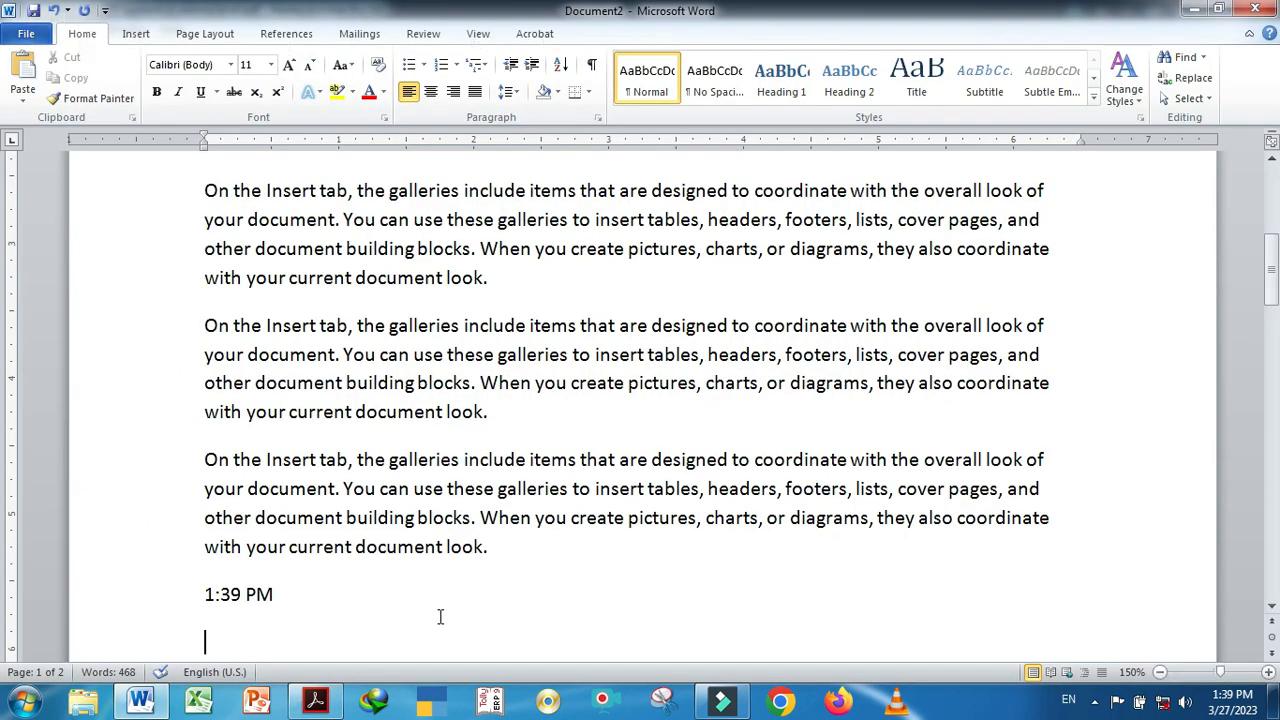
{"action": "key", "text": "alt+shift+d"}
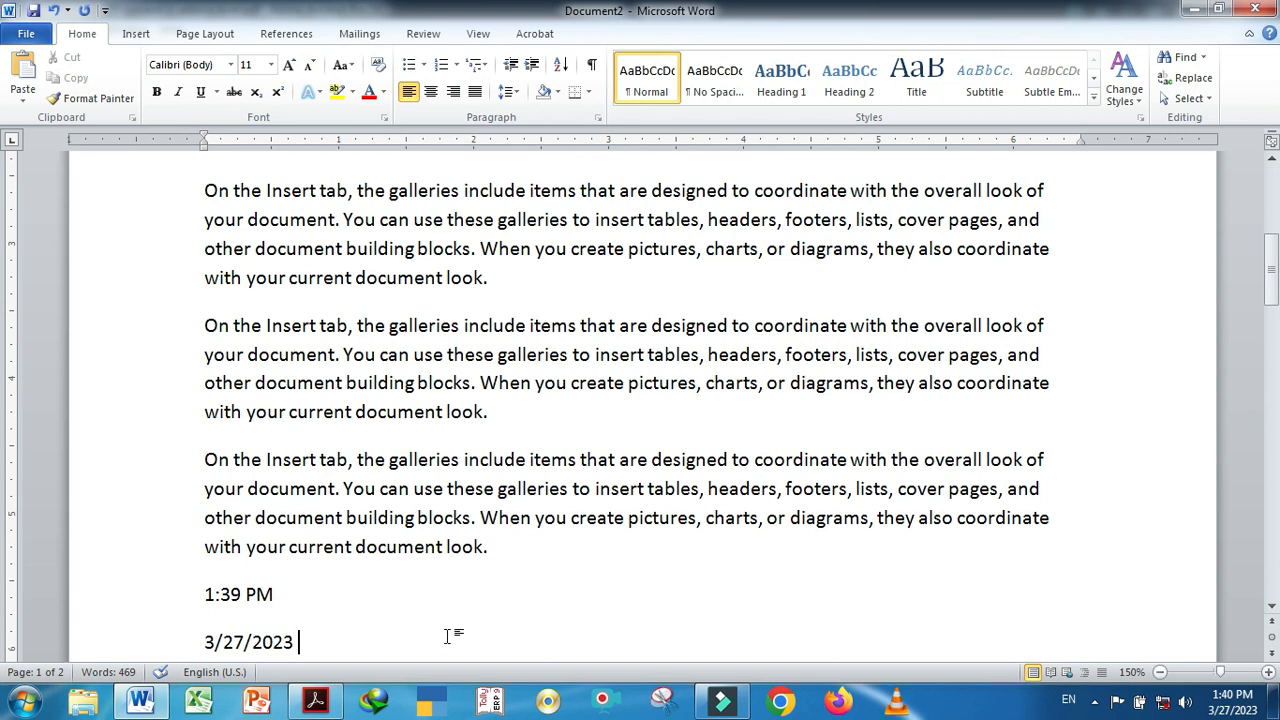
Switch to the PDF in Acrobat and review the shortcut list from item 21 back up to item 1
{"action": "scroll", "coordinate": [449, 636], "scroll_direction": "up", "scroll_amount": 2}
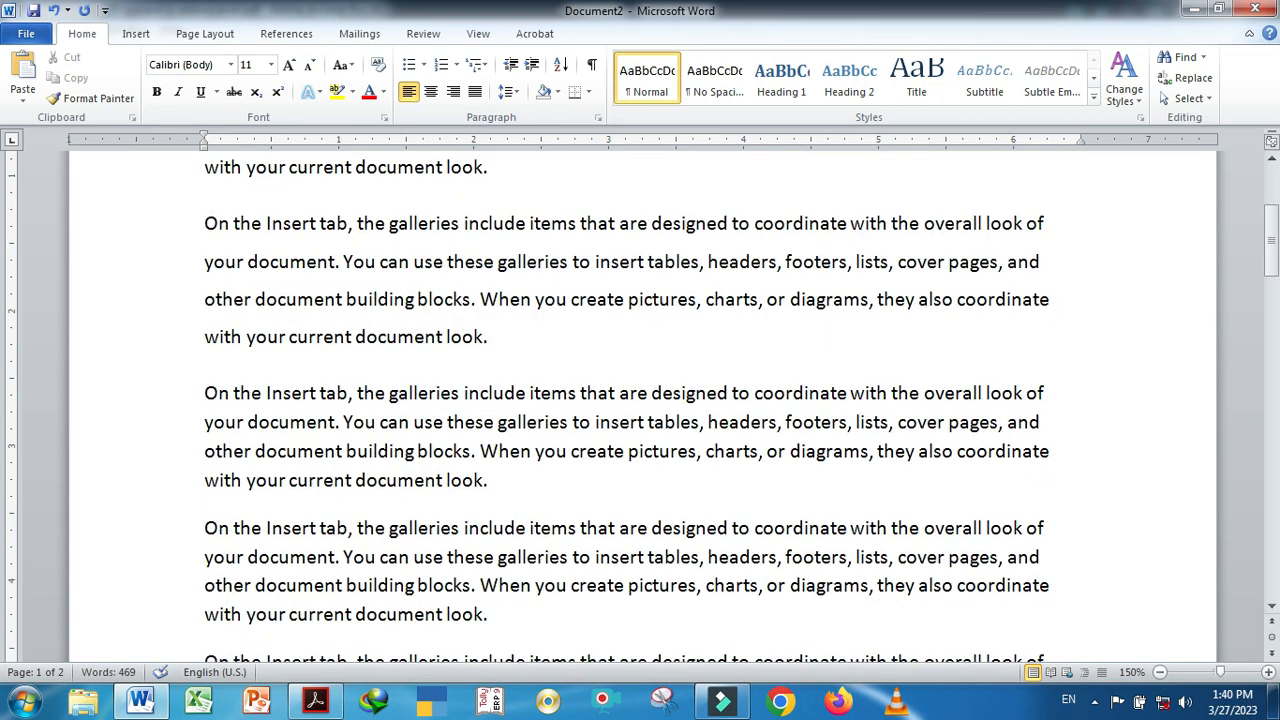
{"action": "left_click", "coordinate": [315, 700]}
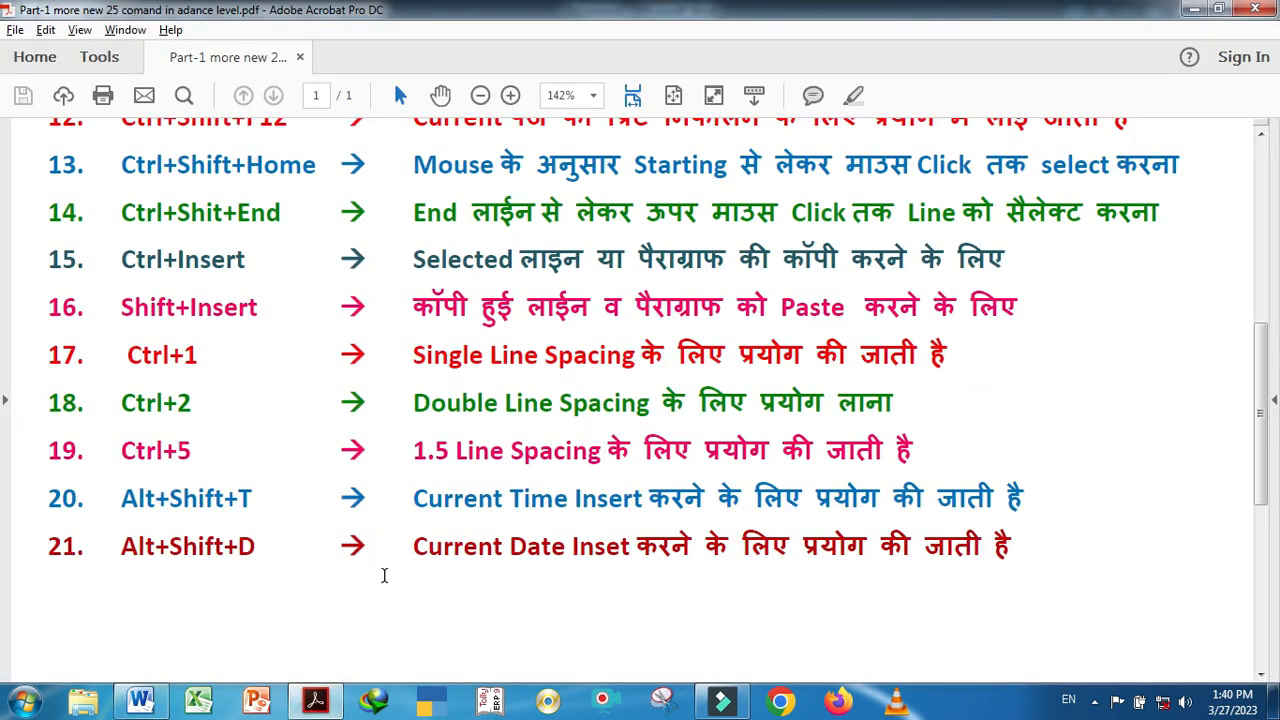
{"action": "scroll", "coordinate": [384, 575], "scroll_direction": "up", "scroll_amount": 5}
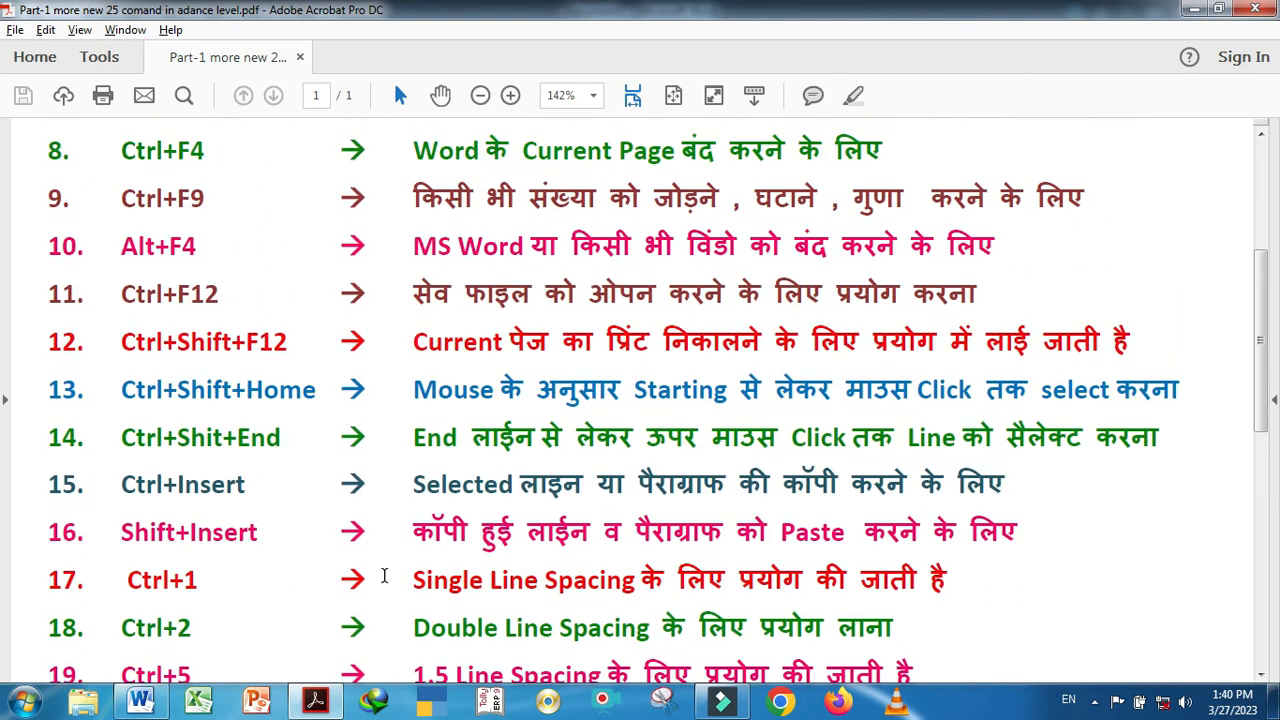
{"action": "scroll", "coordinate": [384, 575], "scroll_direction": "up", "scroll_amount": 3}
{"action": "scroll", "coordinate": [384, 575], "scroll_direction": "up", "scroll_amount": 3}
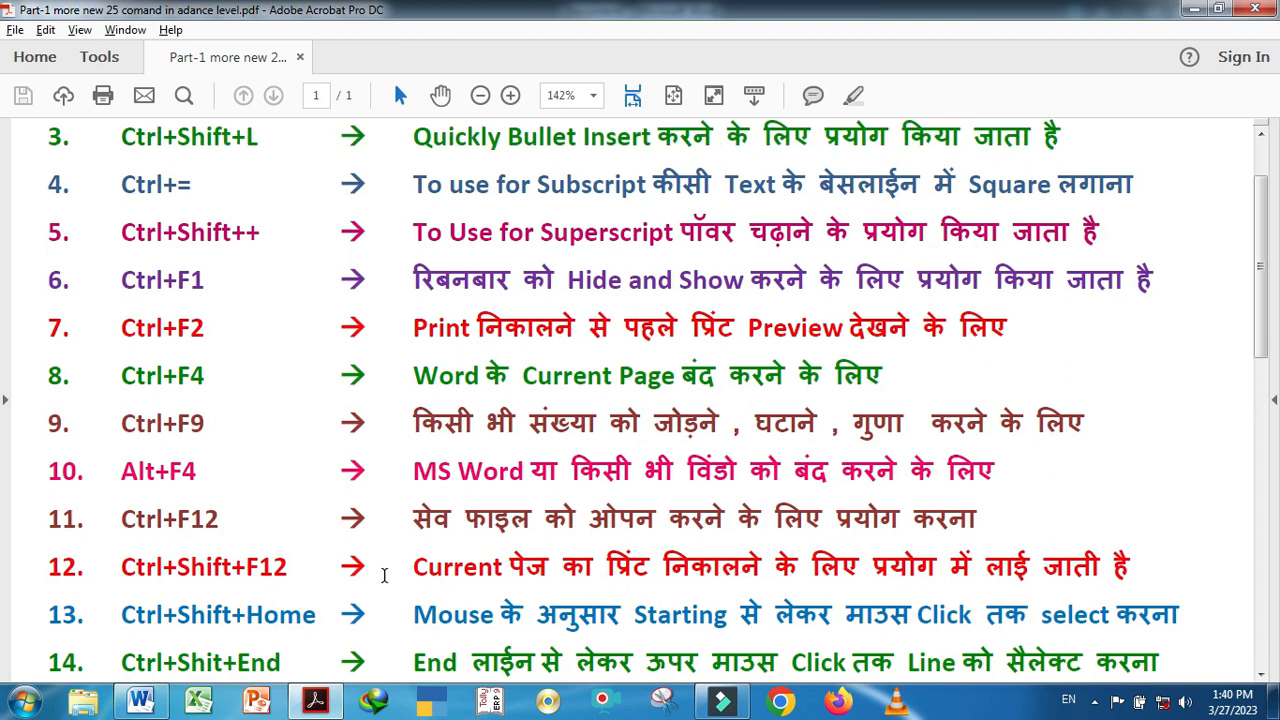
{"action": "scroll", "coordinate": [384, 575], "scroll_direction": "up", "scroll_amount": 1}
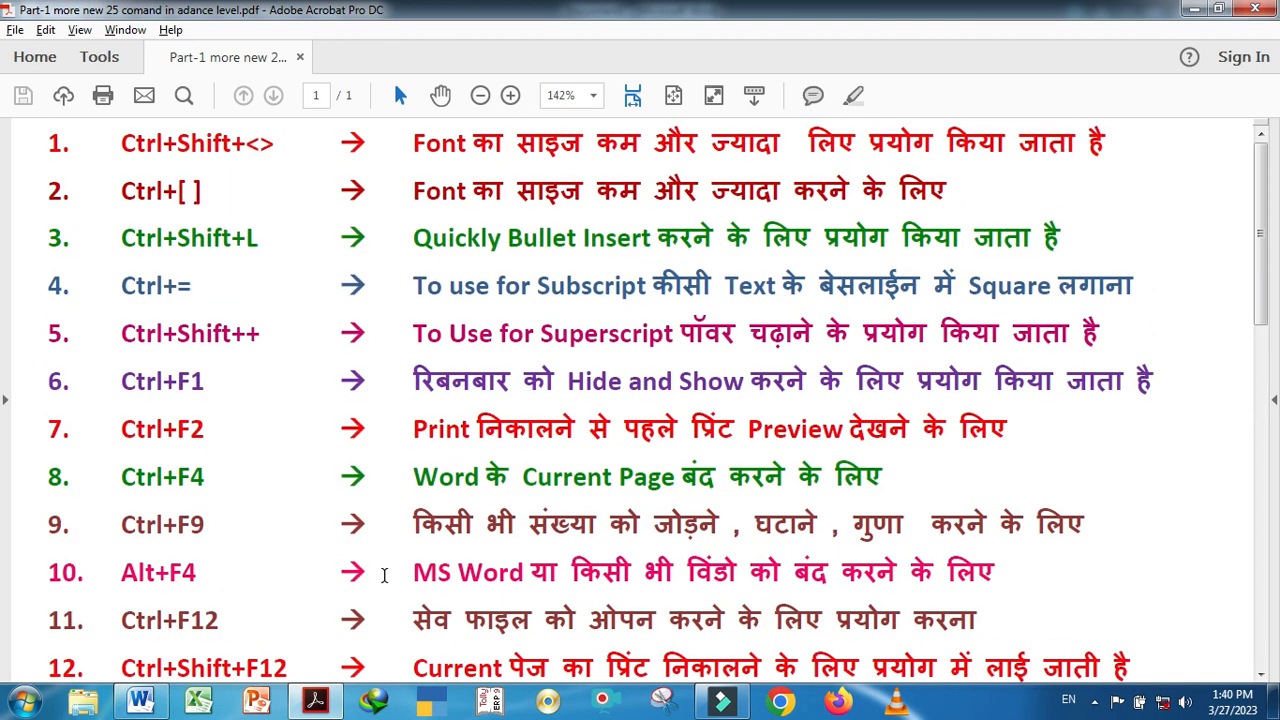